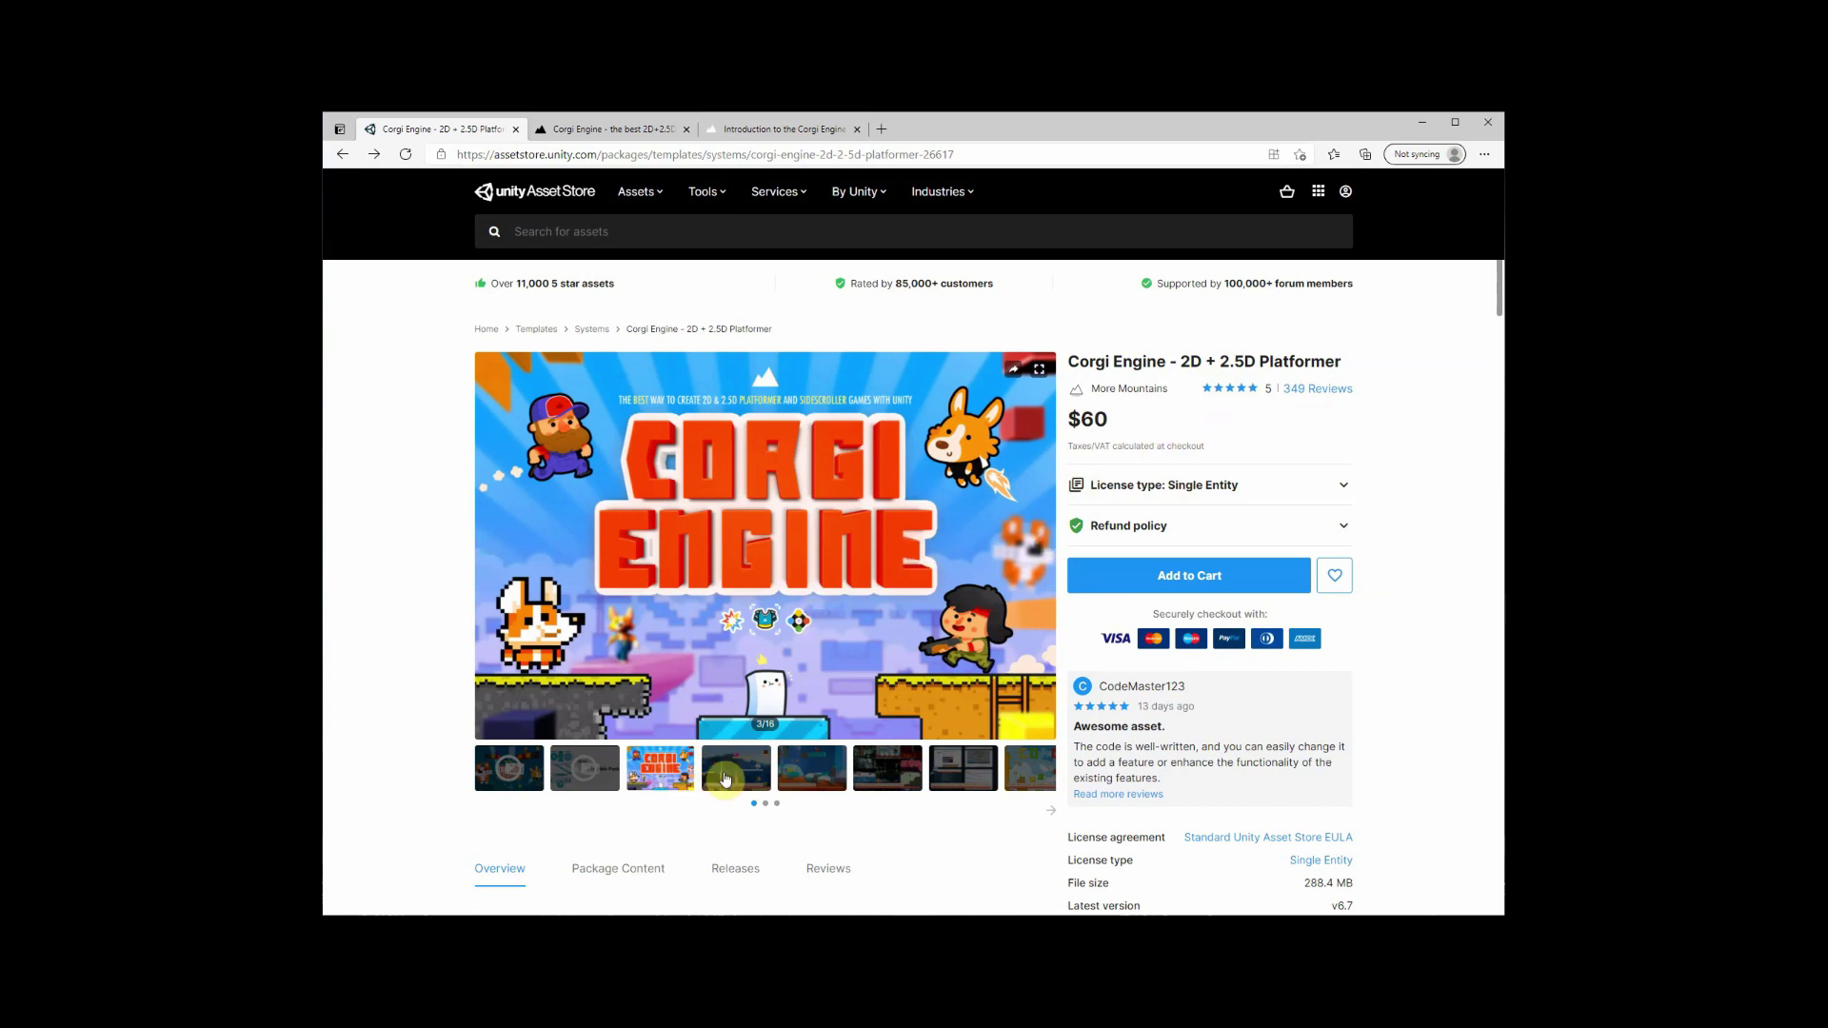
Advance the Corgi Engine Asset Store gallery to the next screenshot, image 4
{"action": "left_click", "coordinate": [725, 779]}
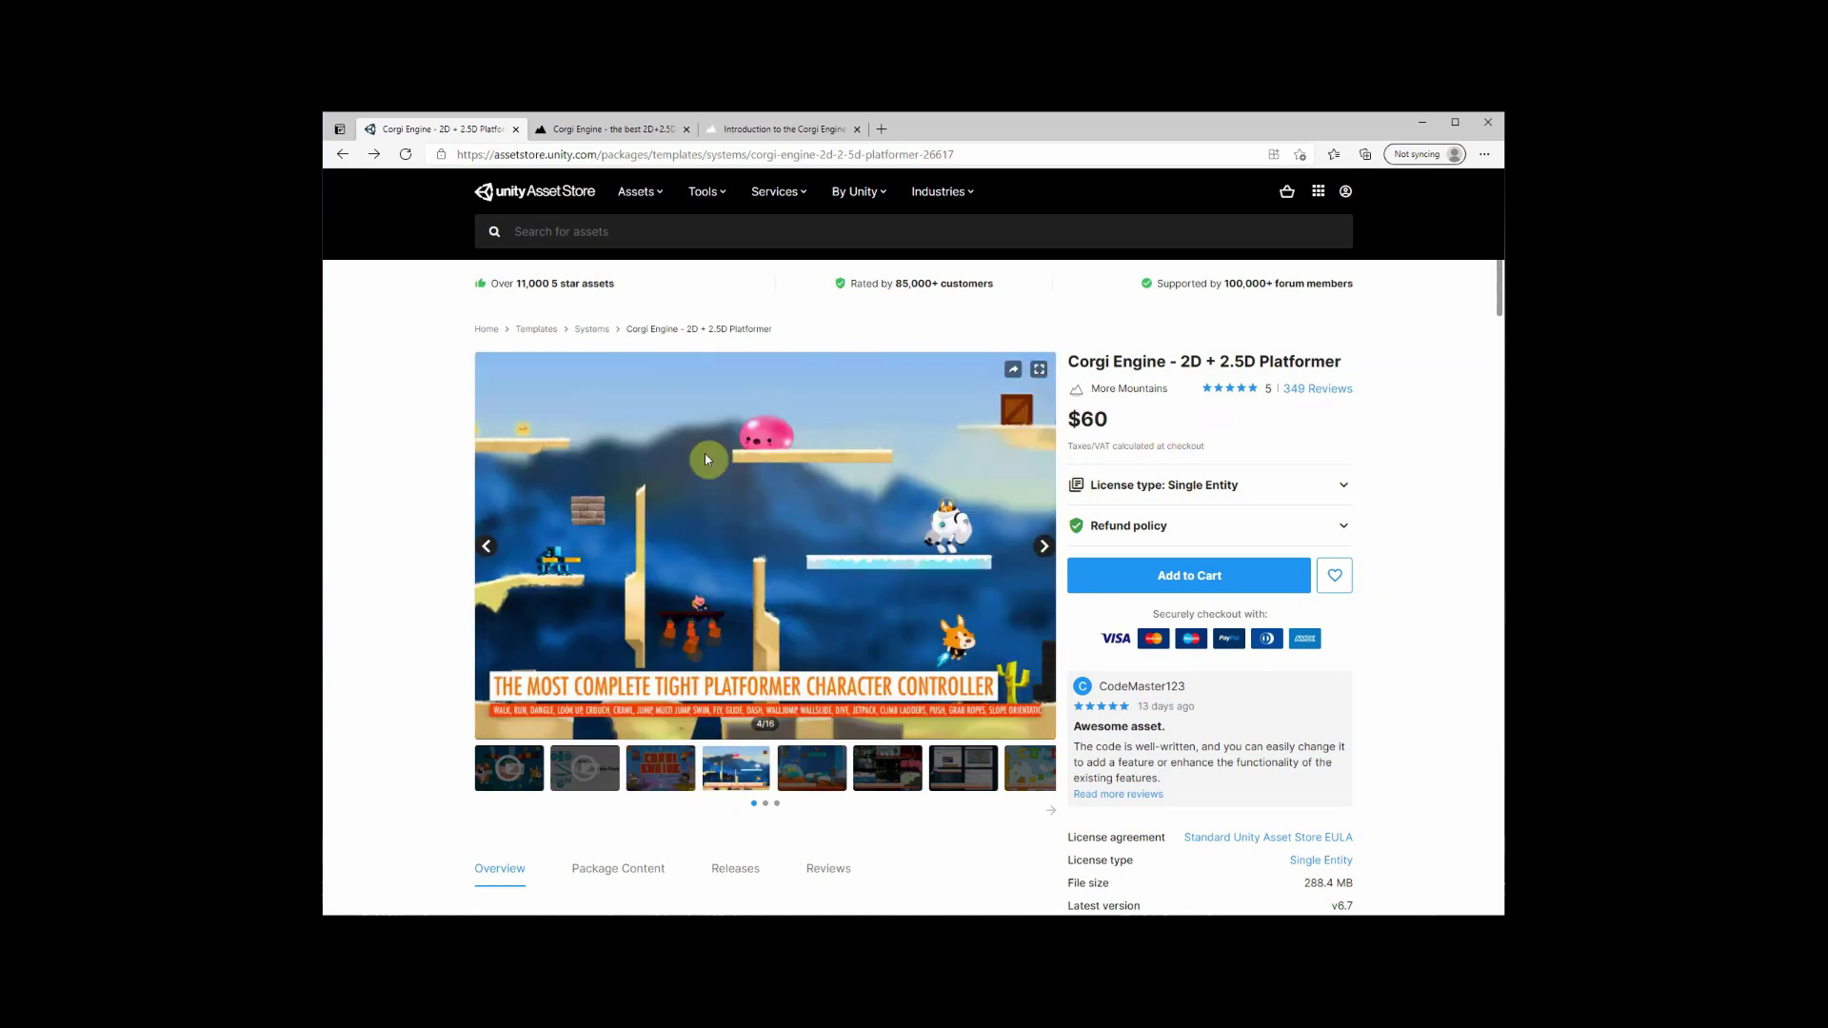
Switch to the Corgi Engine website and scroll through its feature introduction
{"action": "left_click", "coordinate": [589, 131]}
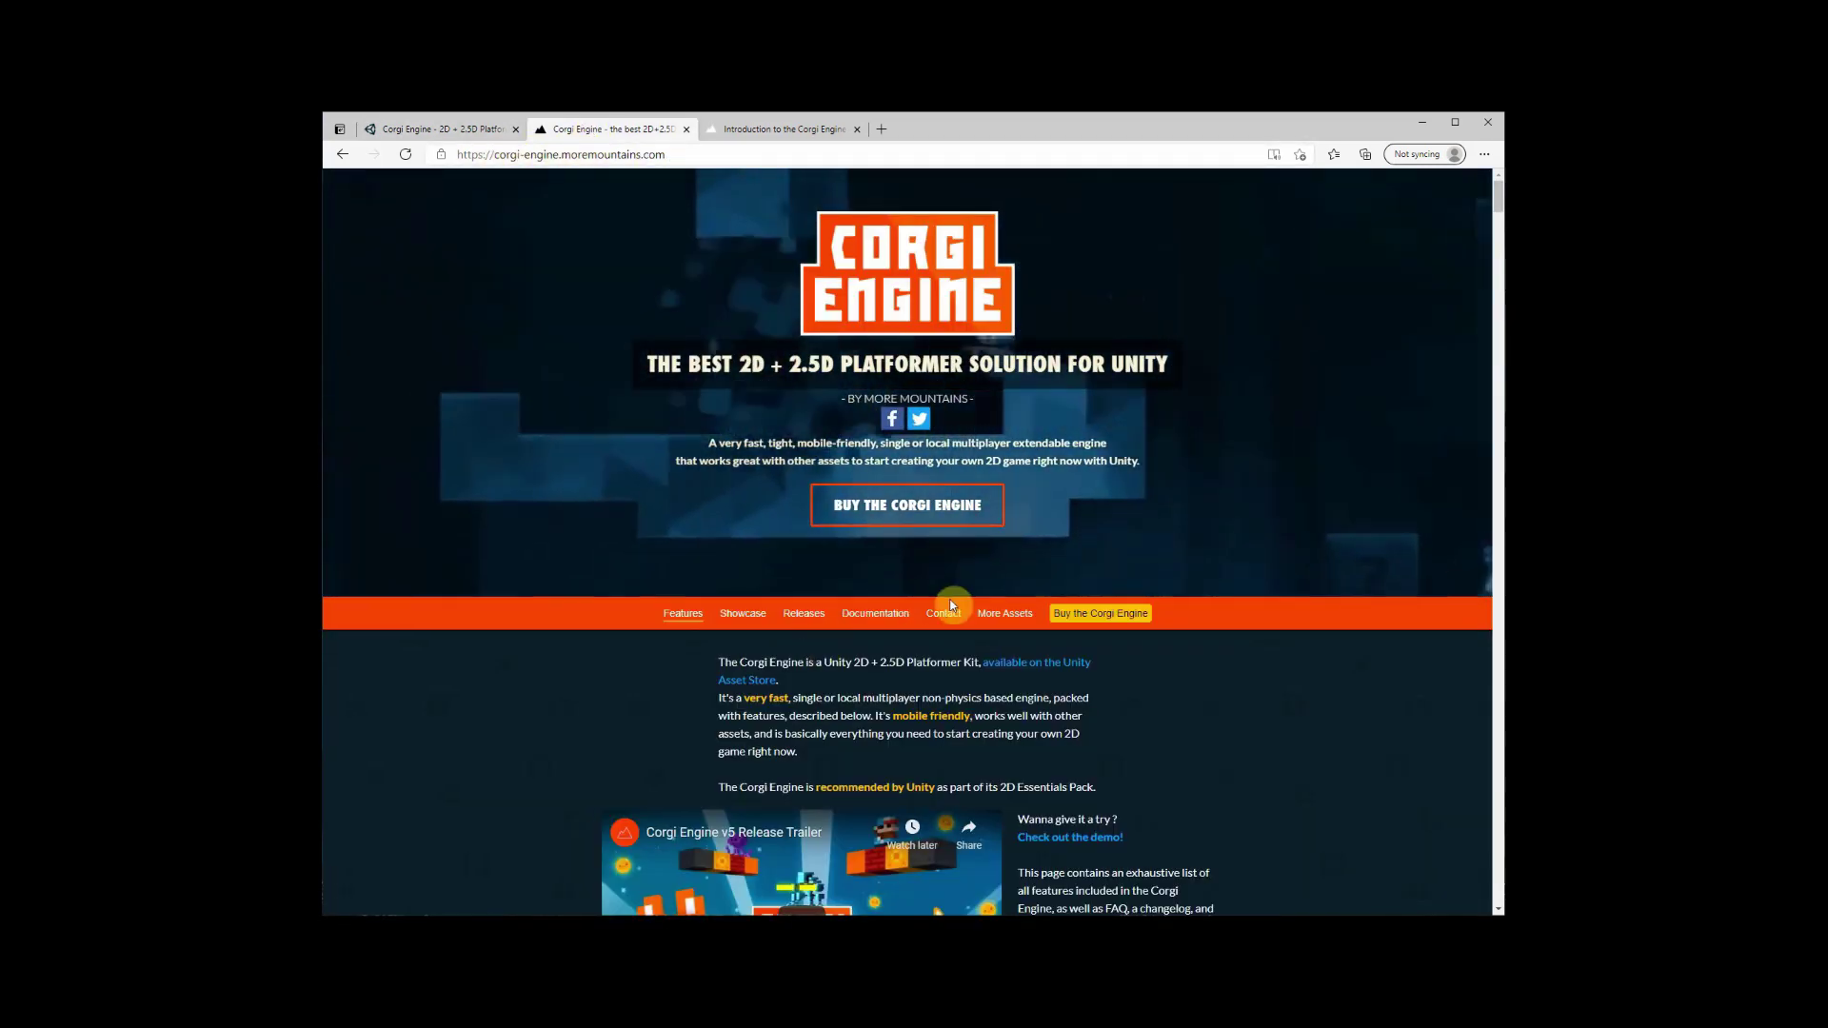
{"action": "scroll", "coordinate": [835, 695], "scroll_direction": "down", "scroll_amount": 3}
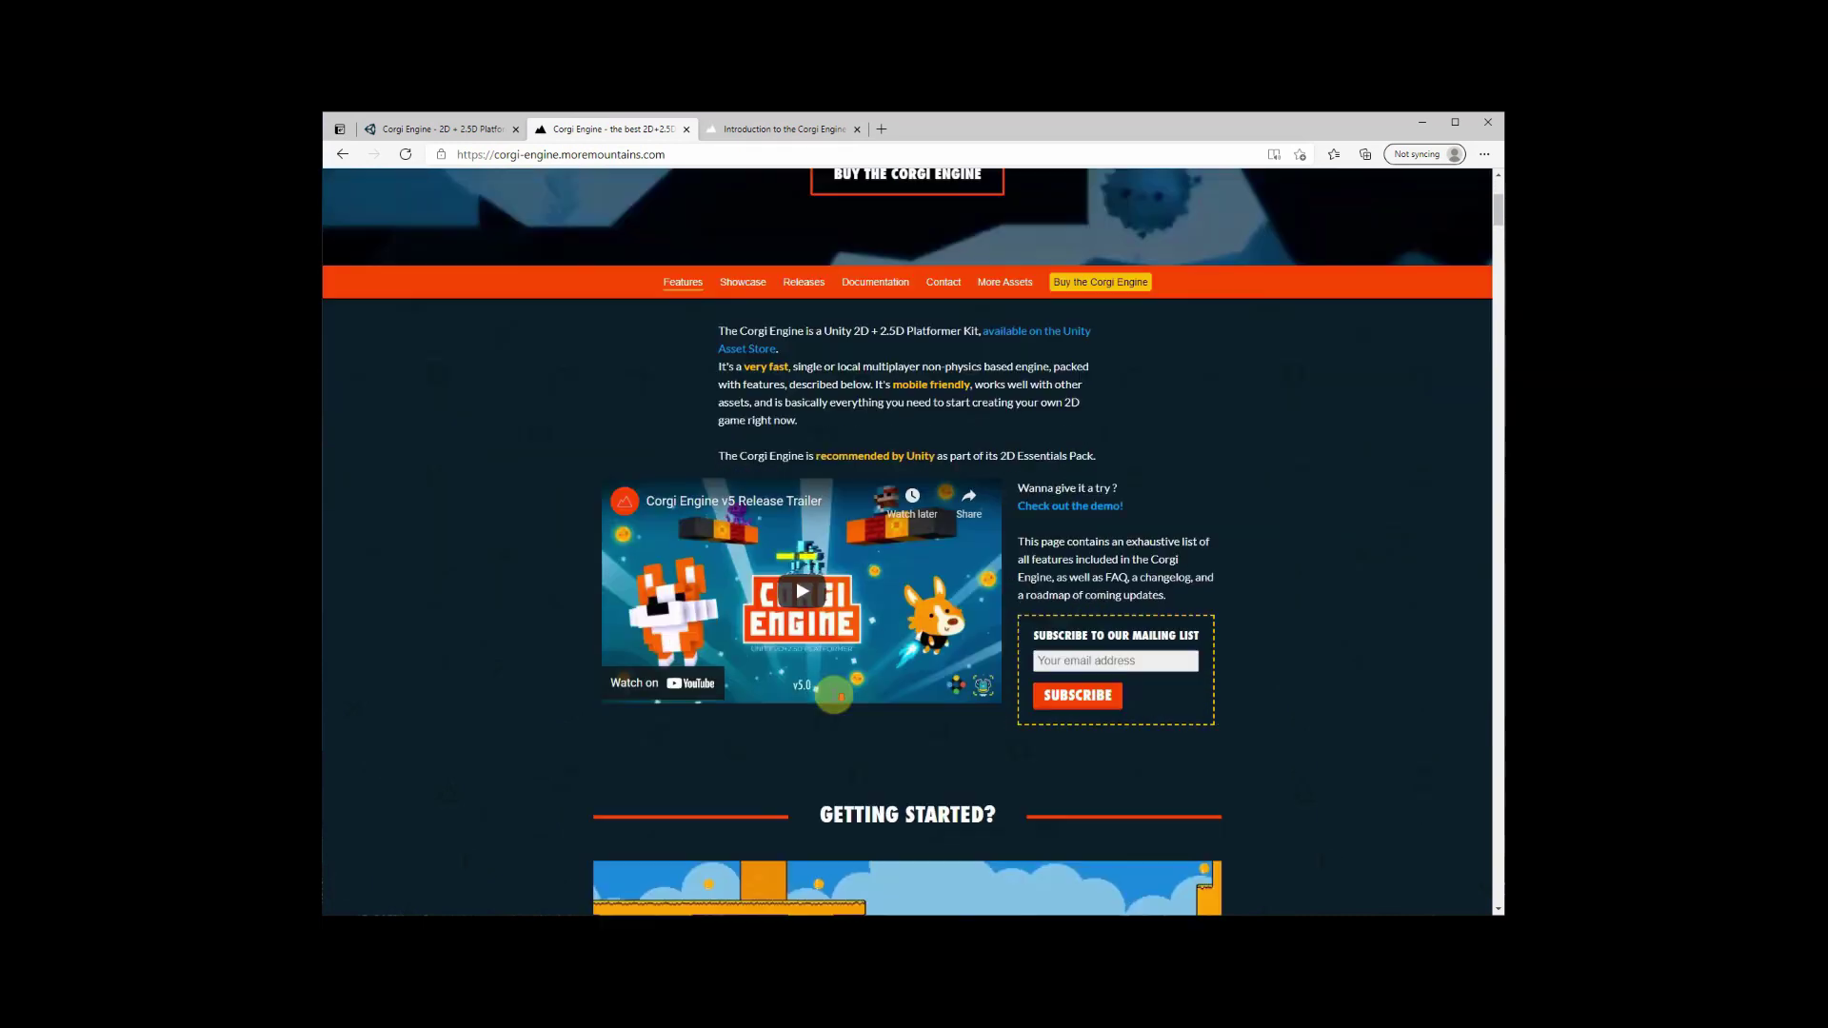
{"action": "scroll", "coordinate": [836, 695], "scroll_direction": "down", "scroll_amount": 10}
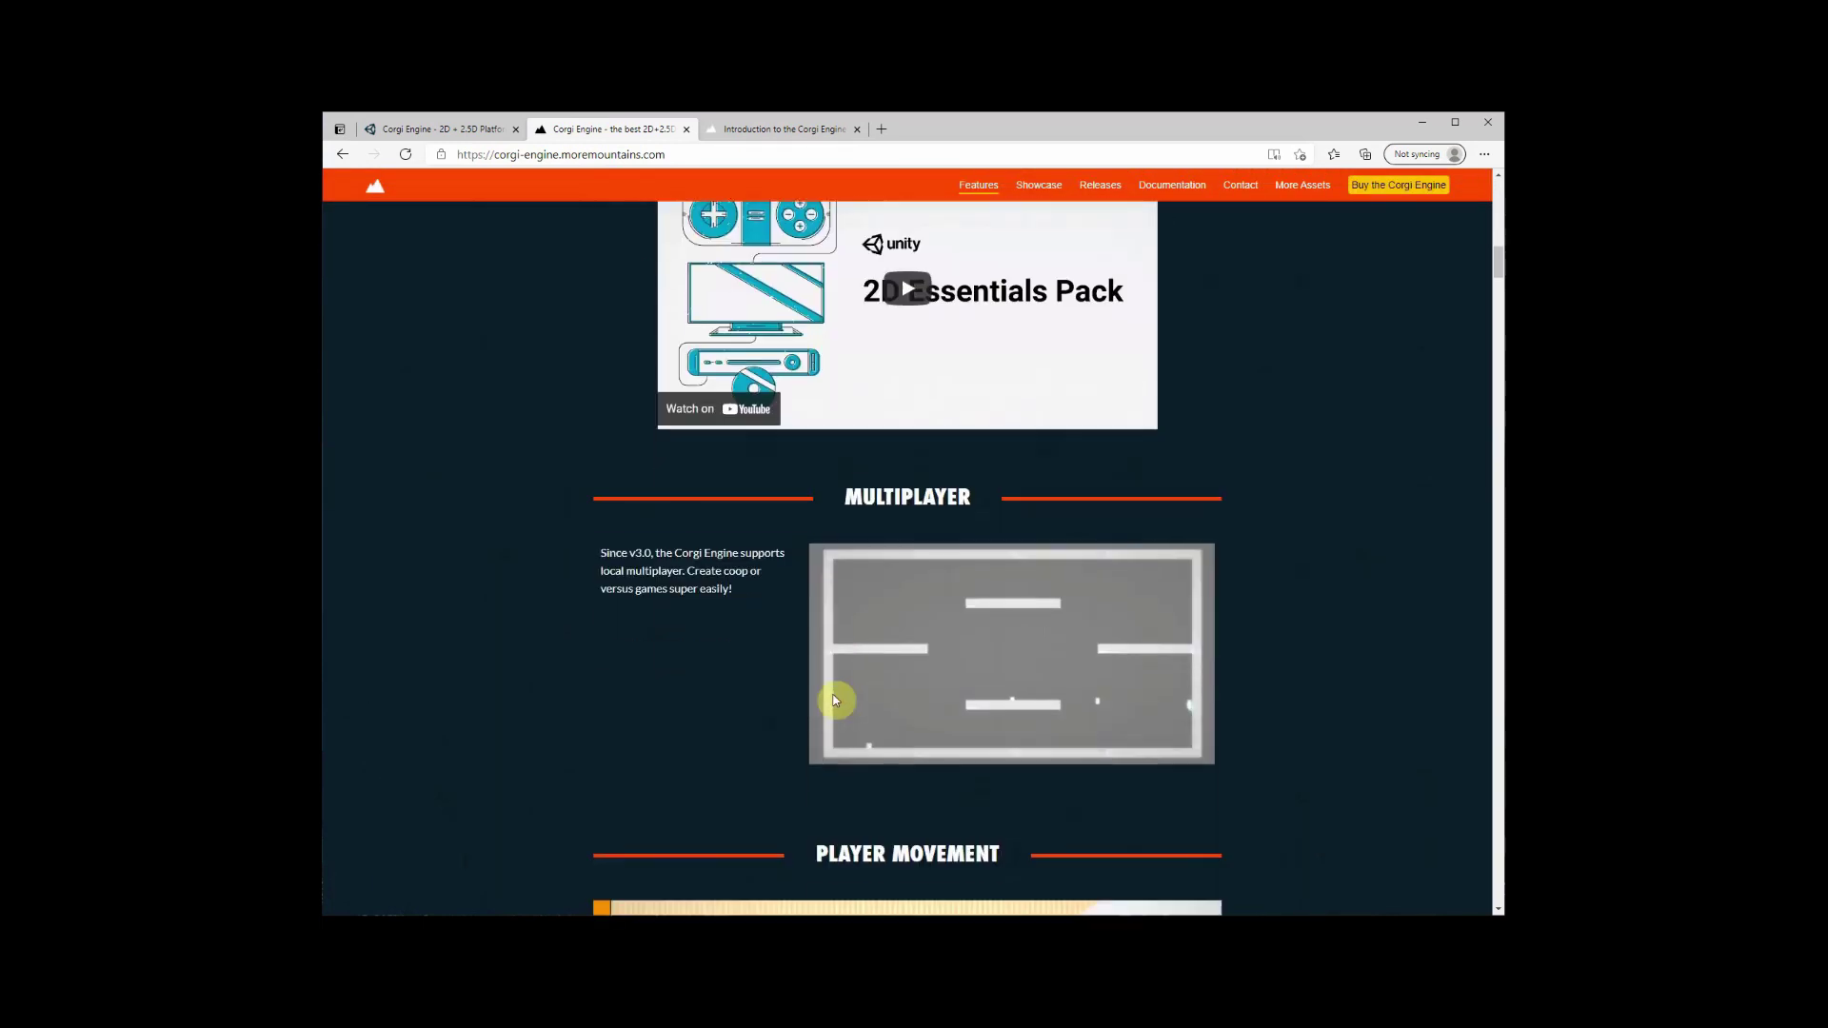
{"action": "scroll", "coordinate": [836, 701], "scroll_direction": "down", "scroll_amount": 7}
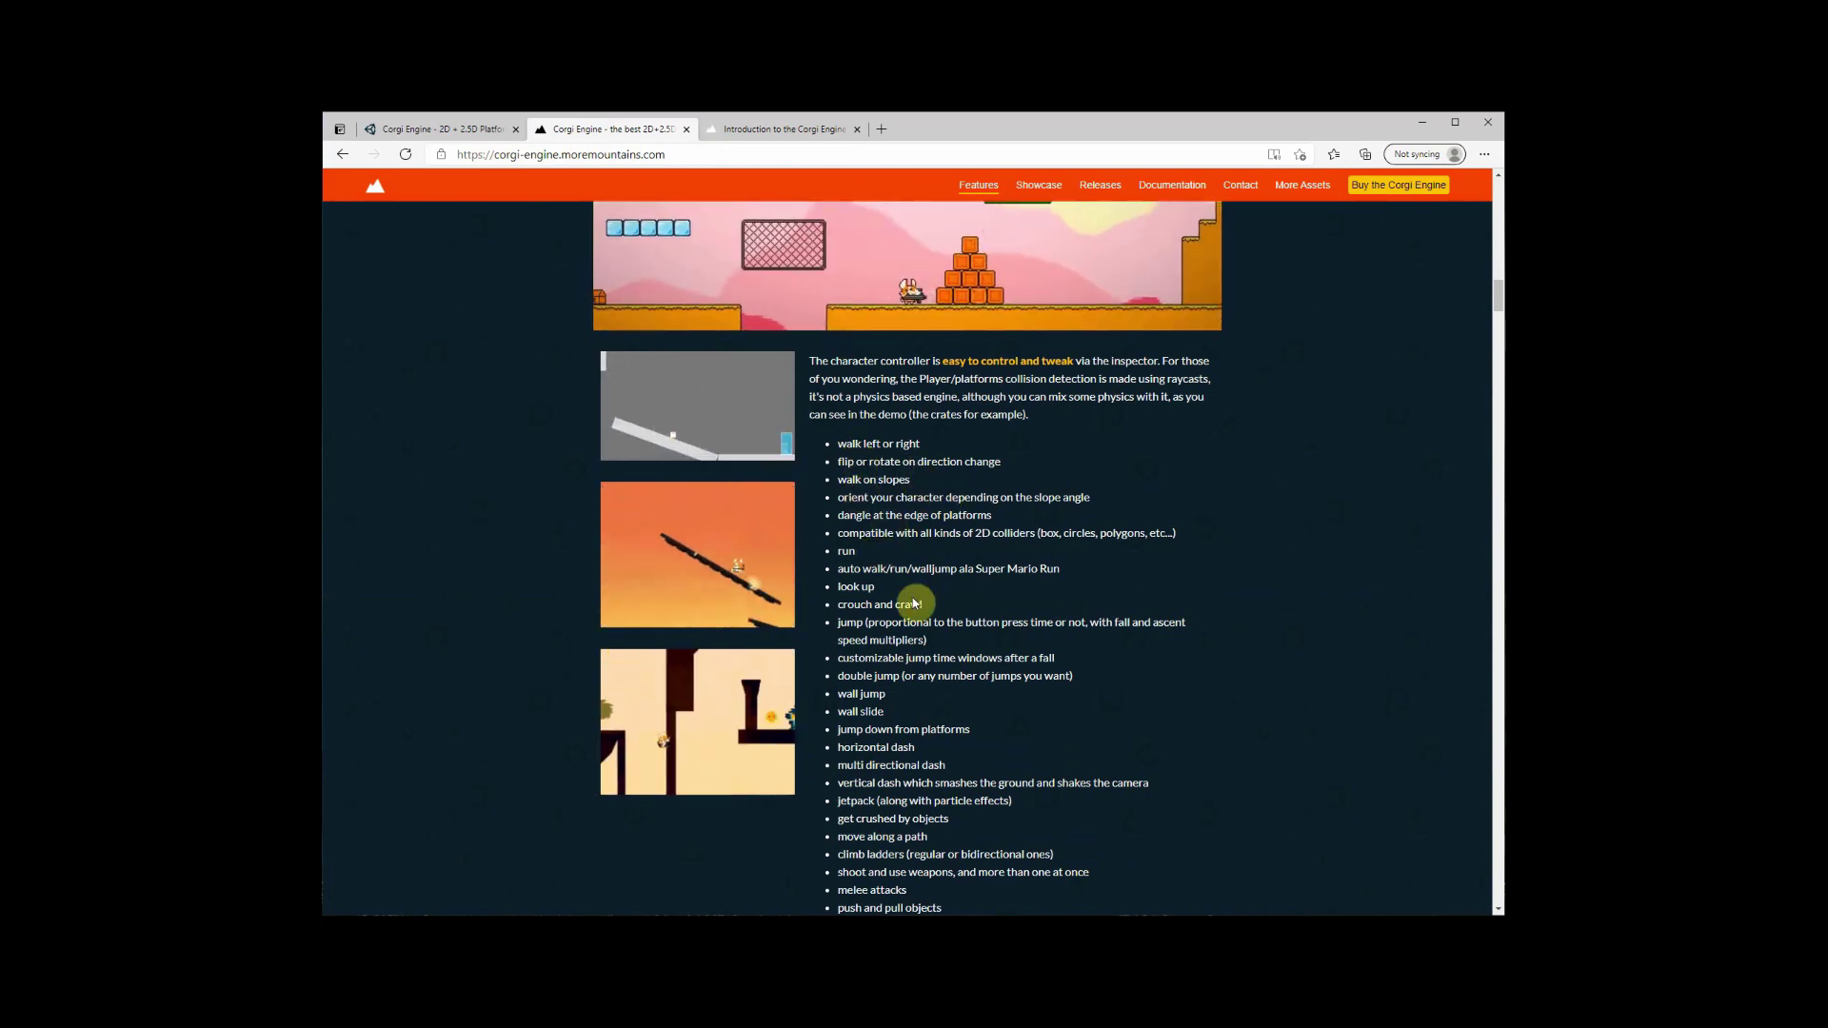
{"action": "scroll", "coordinate": [890, 619], "scroll_direction": "down", "scroll_amount": 2}
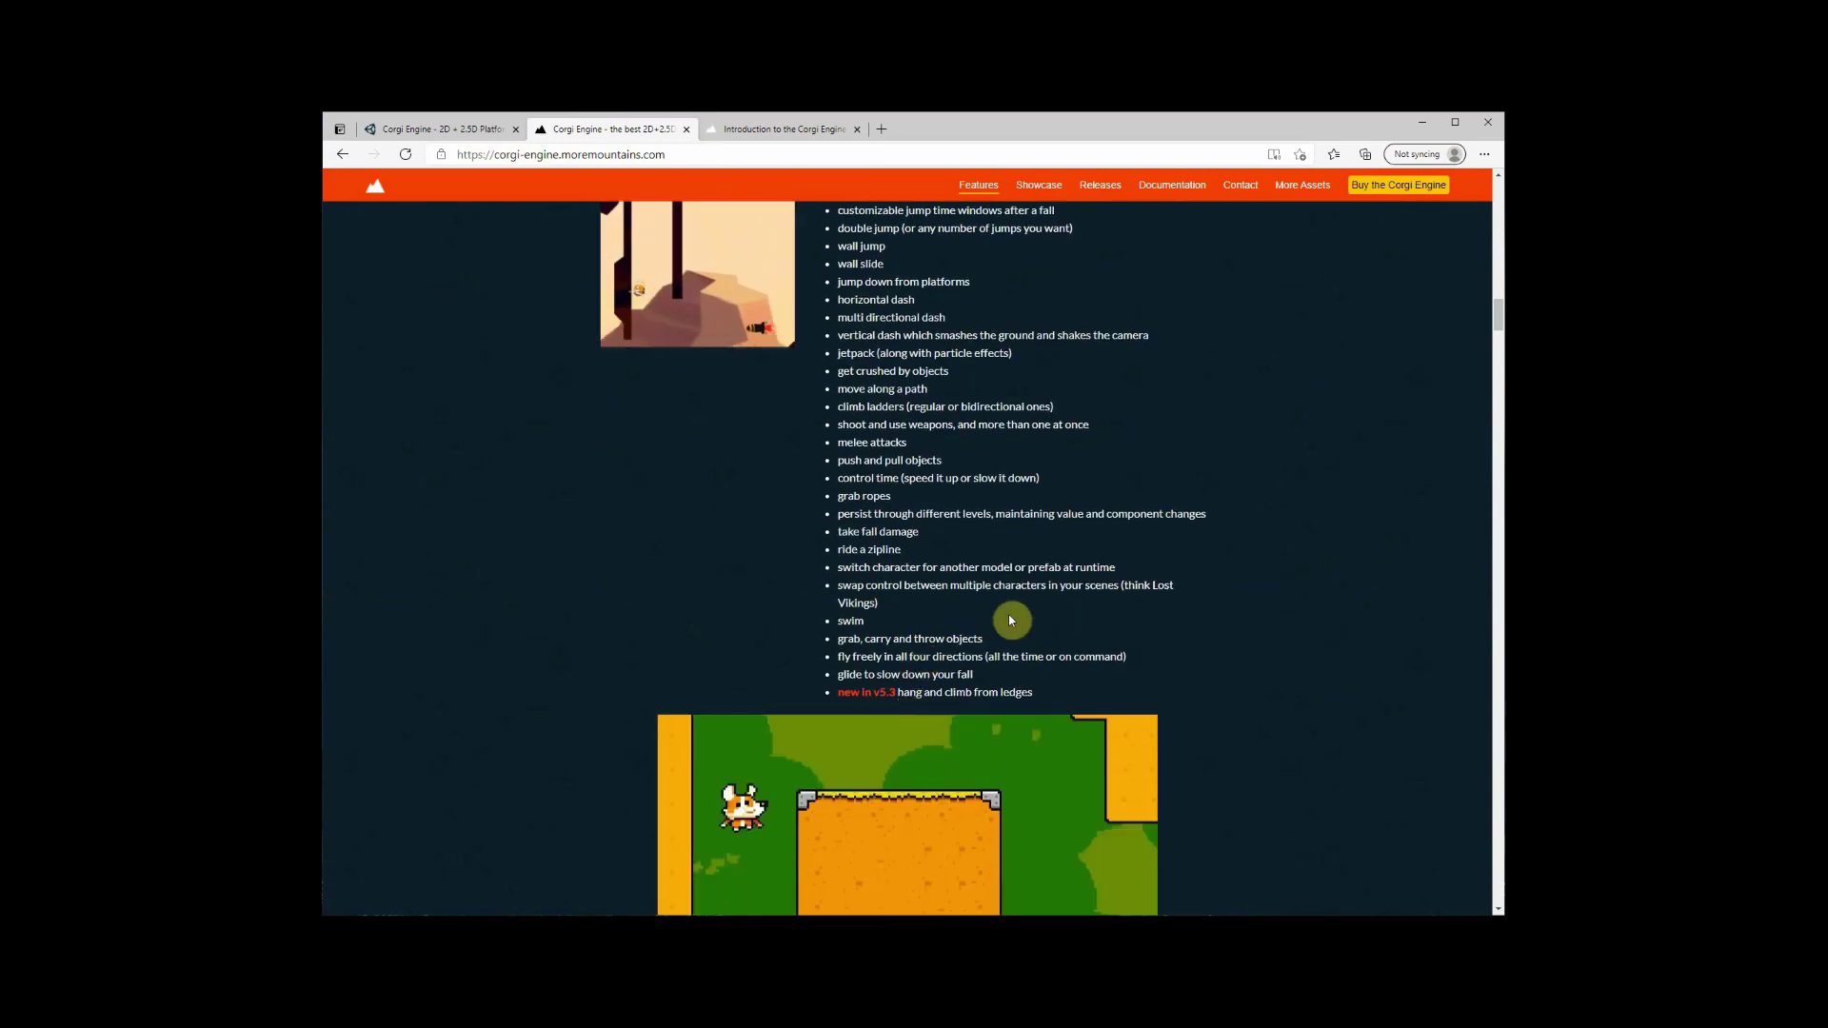
{"action": "scroll", "coordinate": [1011, 620], "scroll_direction": "up", "scroll_amount": 5}
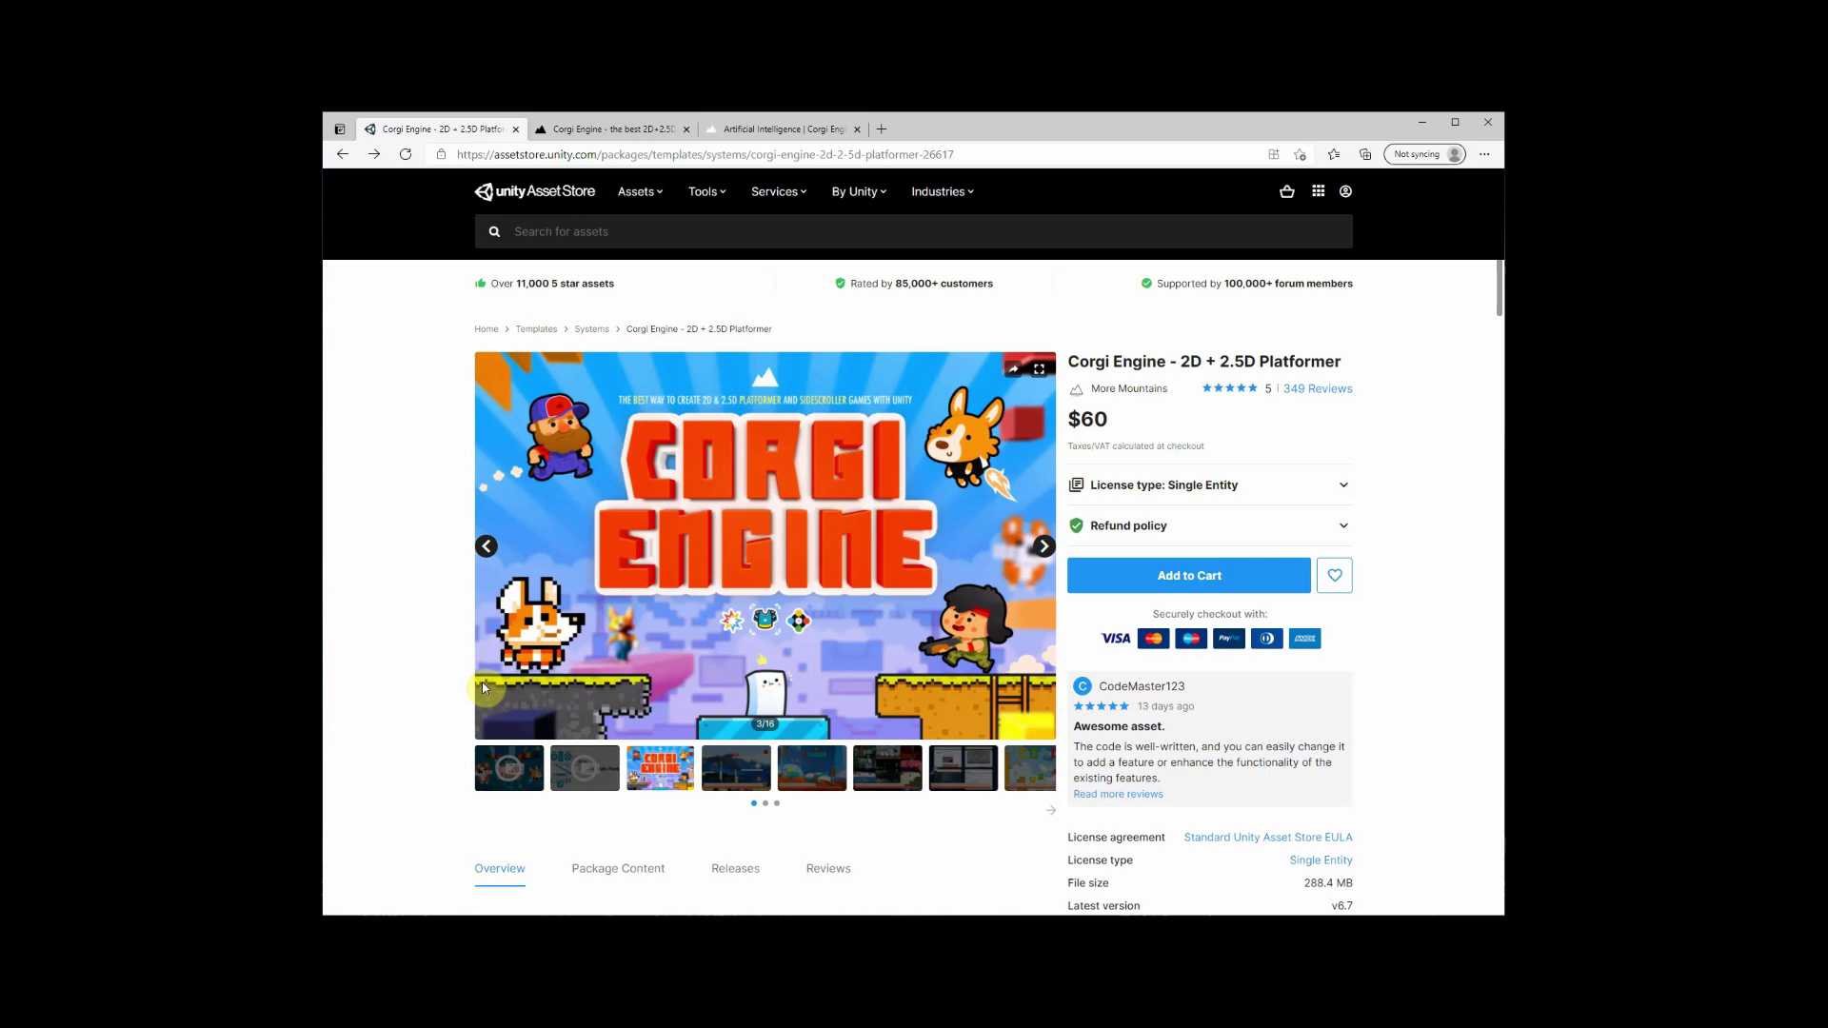
{"action": "left_click", "coordinate": [610, 133]}
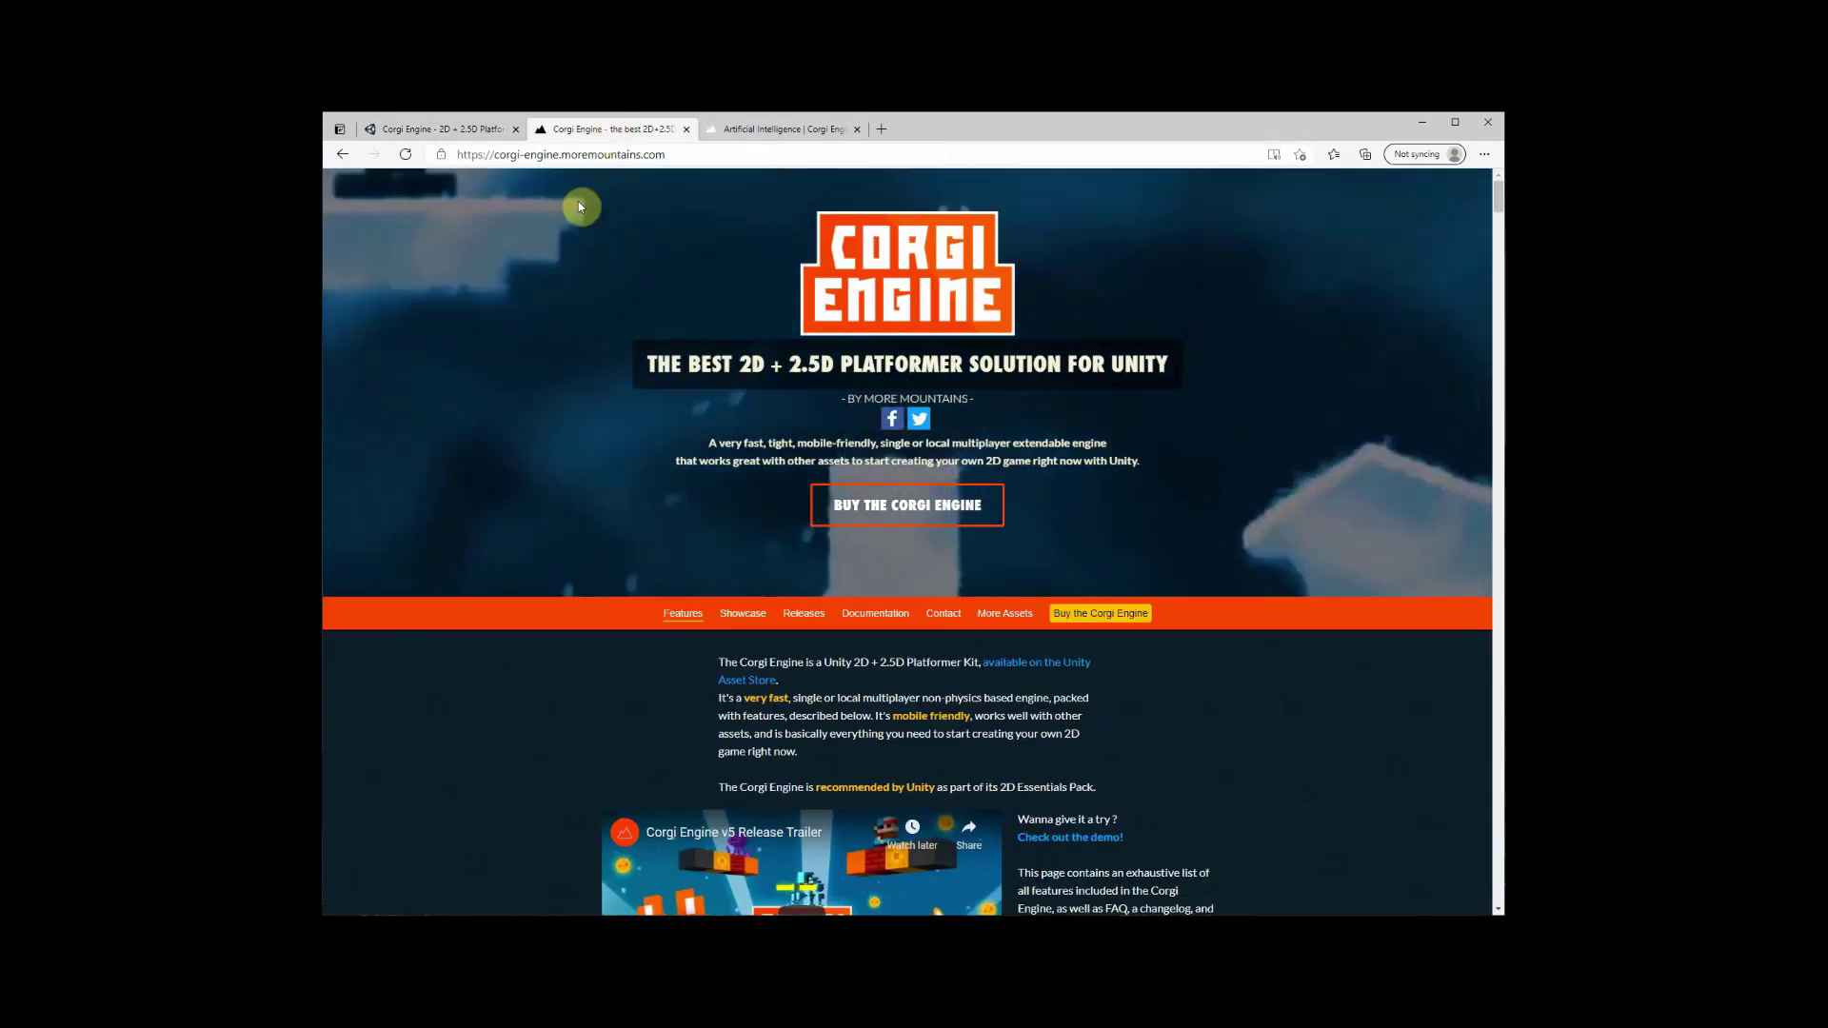
{"action": "scroll", "coordinate": [869, 542], "scroll_direction": "down", "scroll_amount": 1}
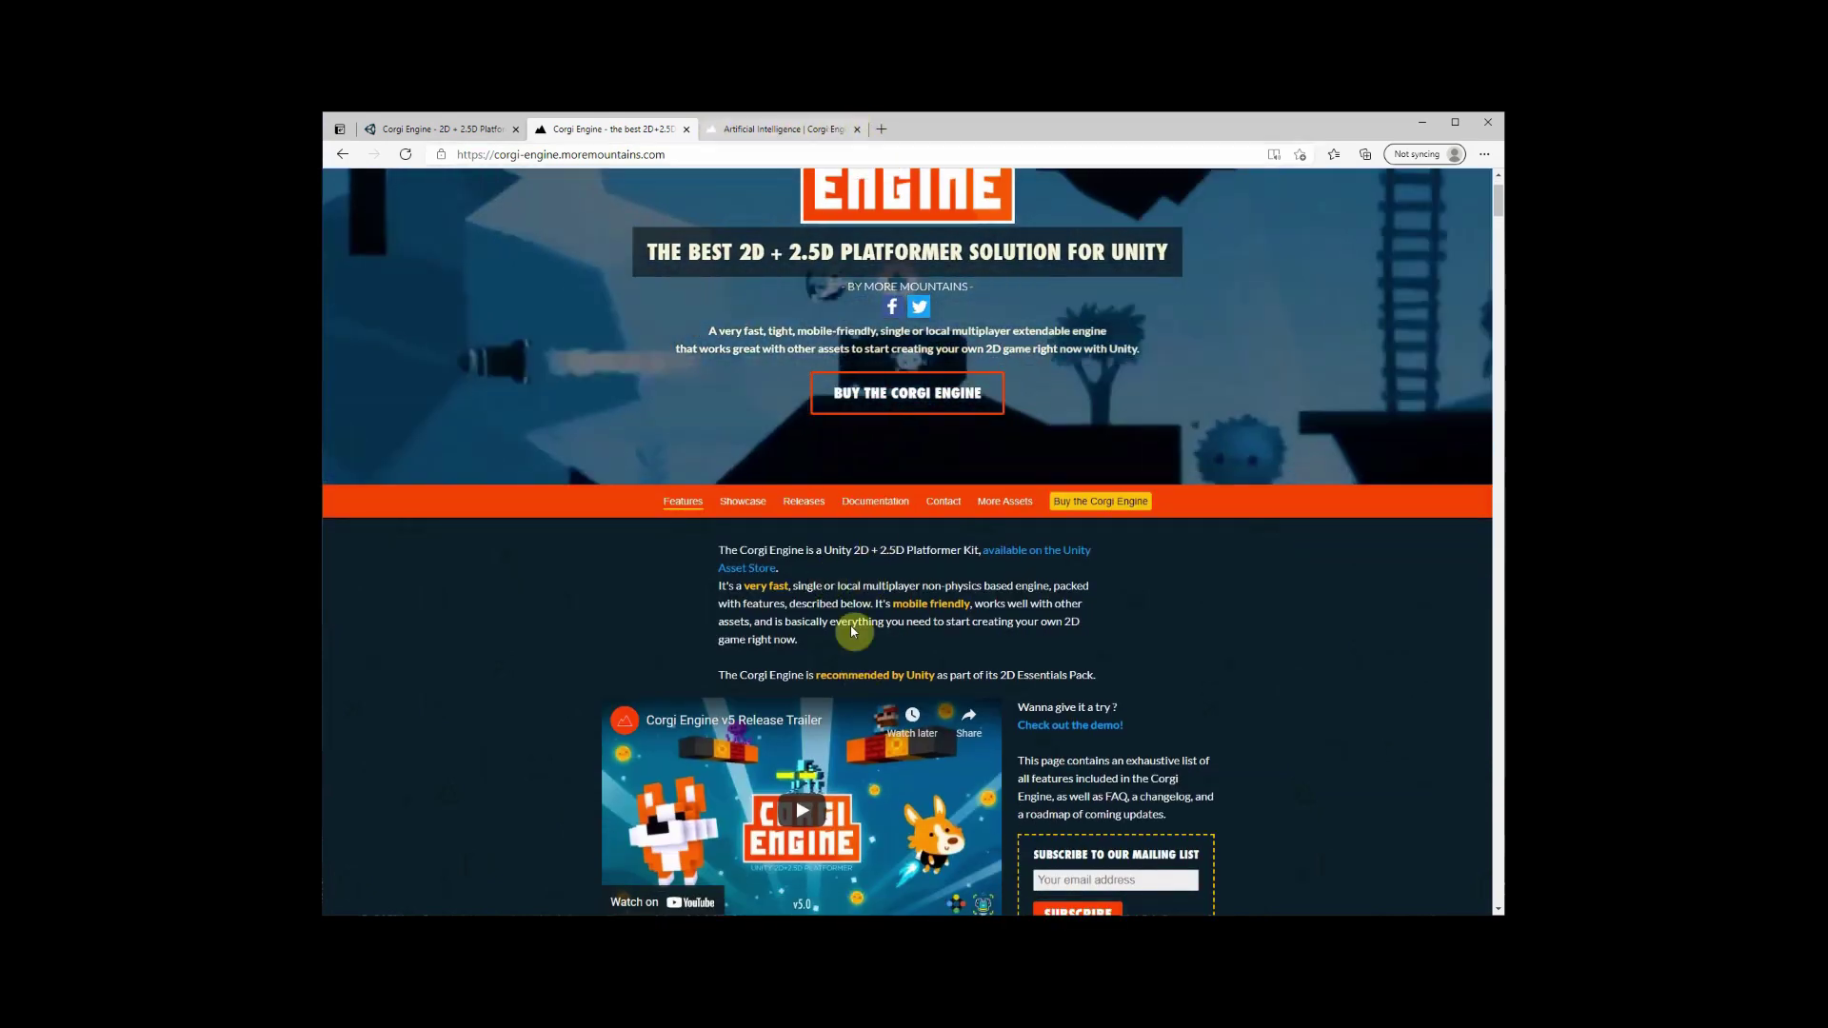
Open the Corgi Engine documentation and read the How to install? page
{"action": "left_click", "coordinate": [875, 501]}
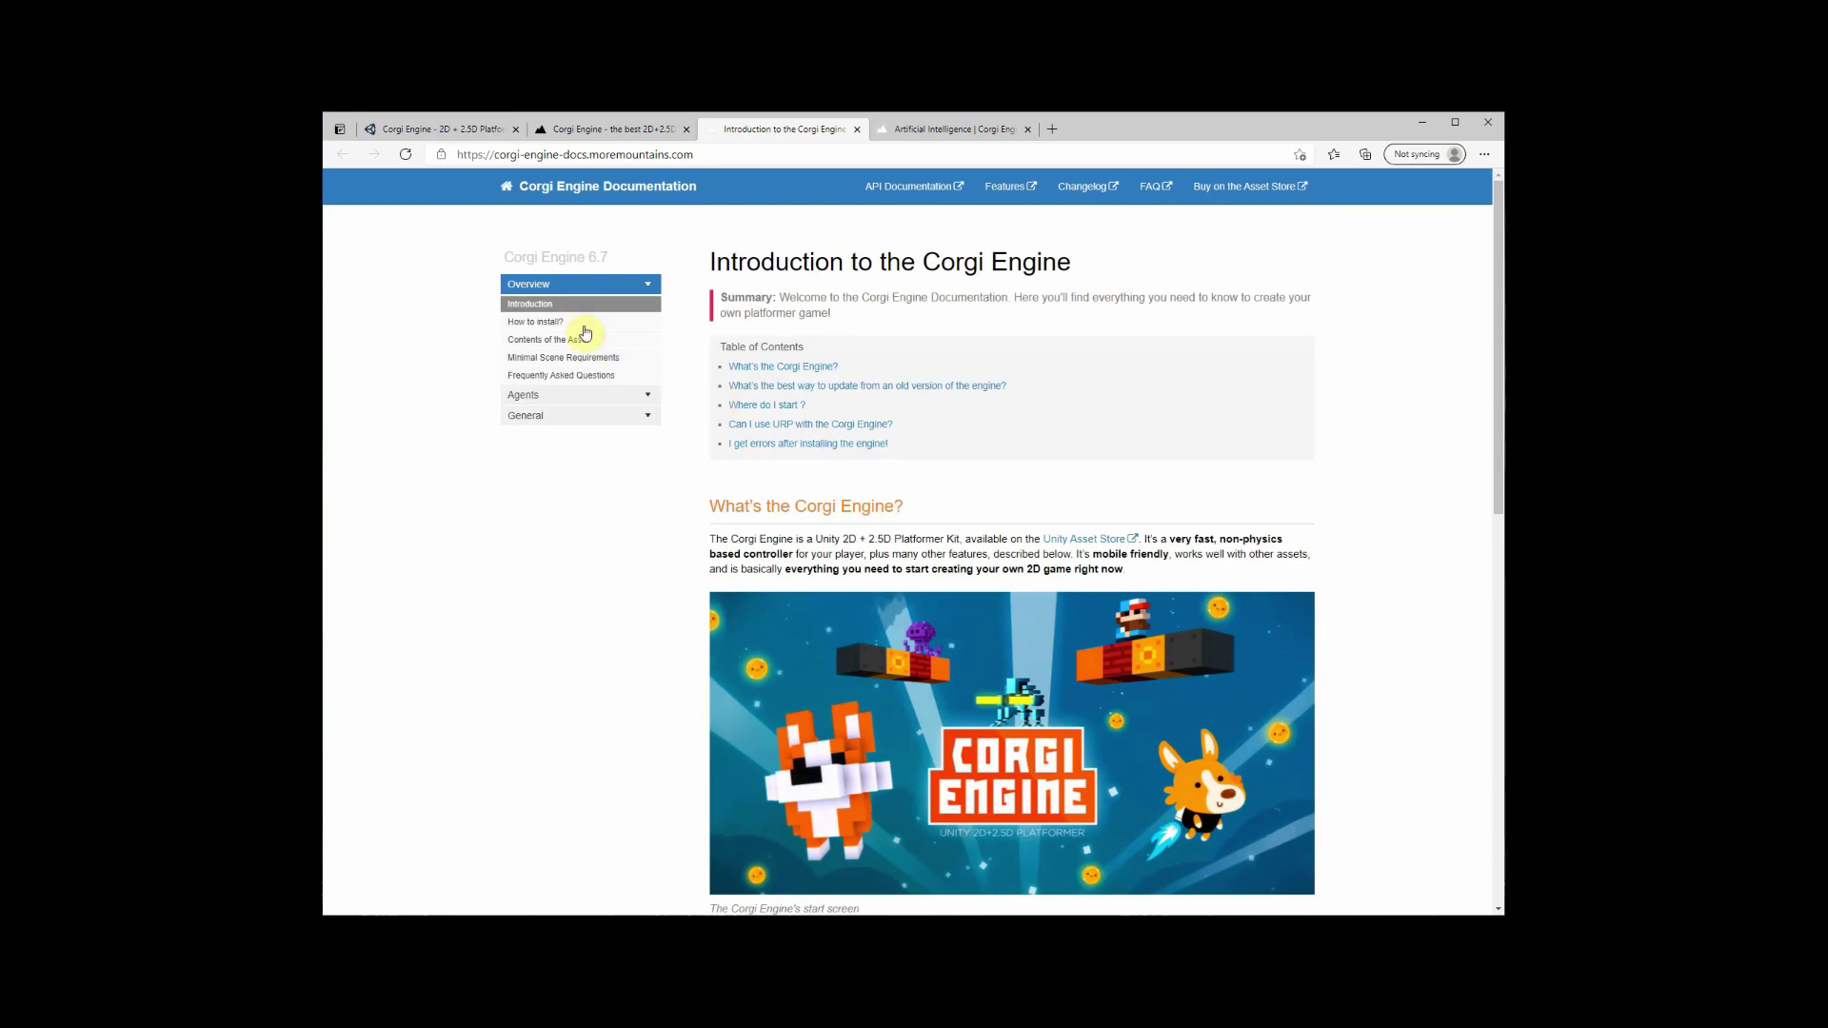
{"action": "left_click", "coordinate": [534, 325]}
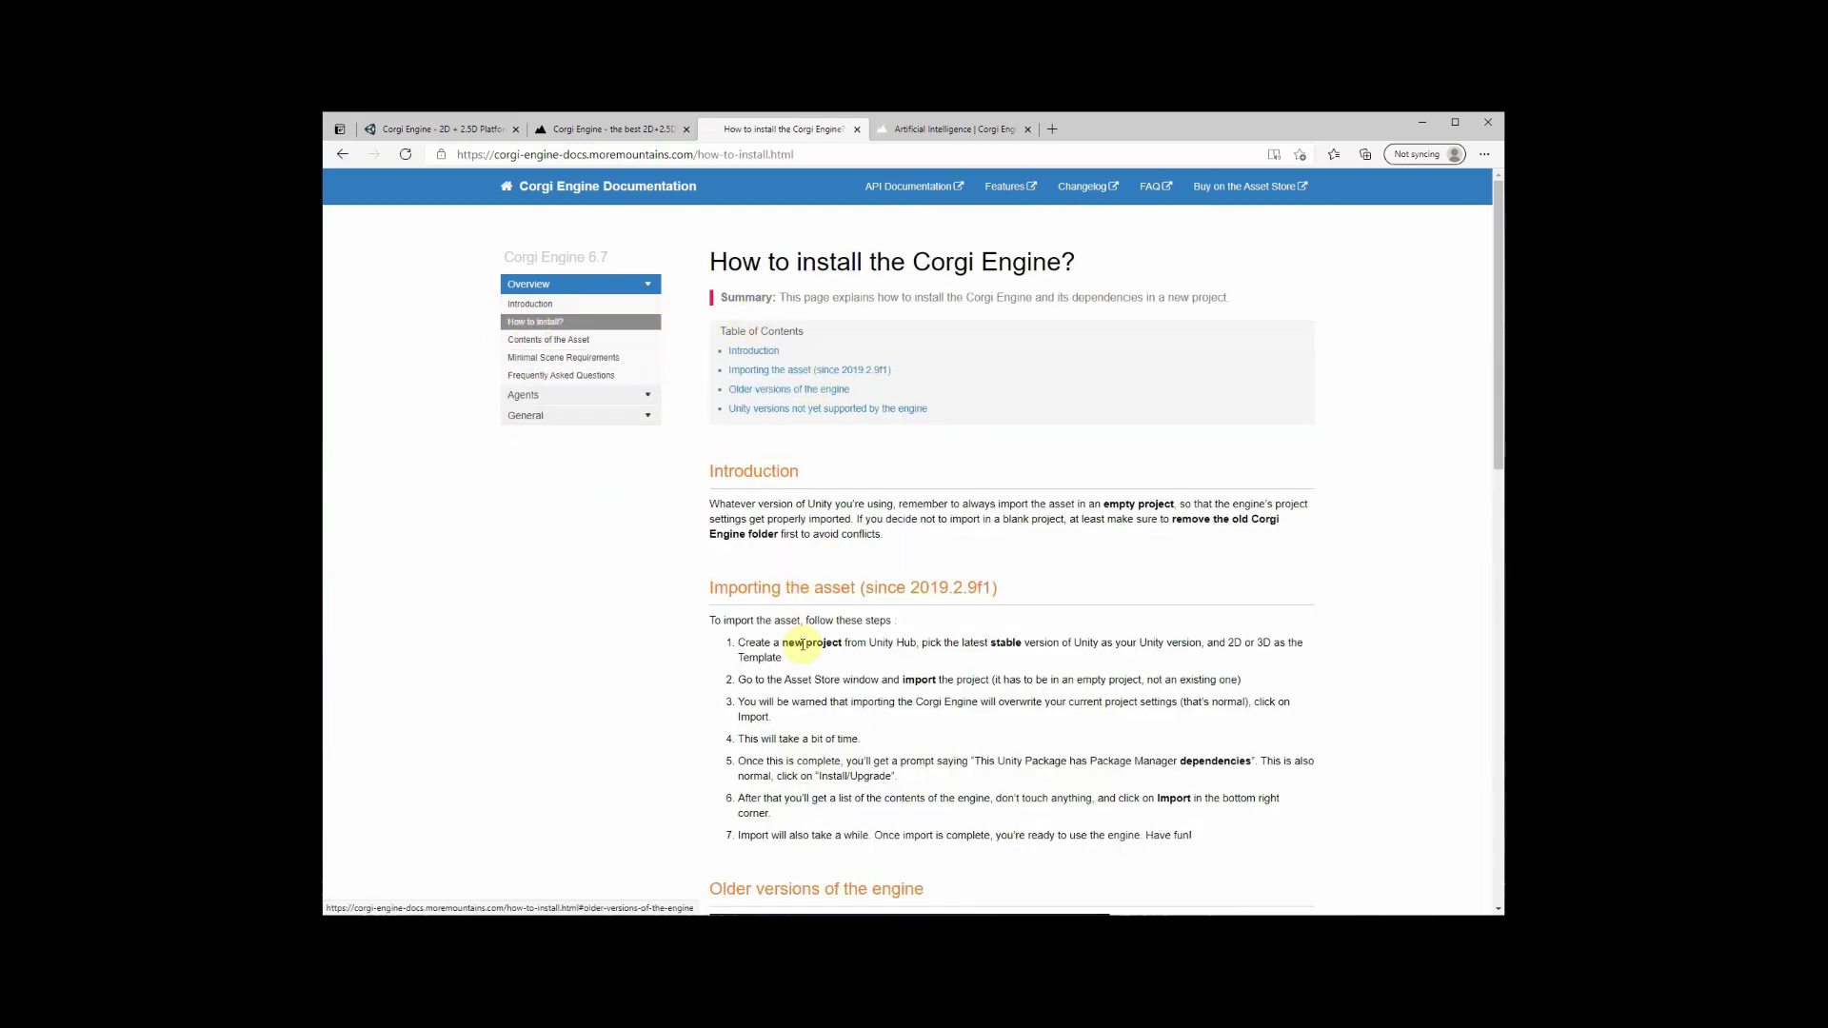
{"action": "scroll", "coordinate": [805, 644], "scroll_direction": "down", "scroll_amount": 1}
{"action": "scroll", "coordinate": [804, 644], "scroll_direction": "down", "scroll_amount": 12}
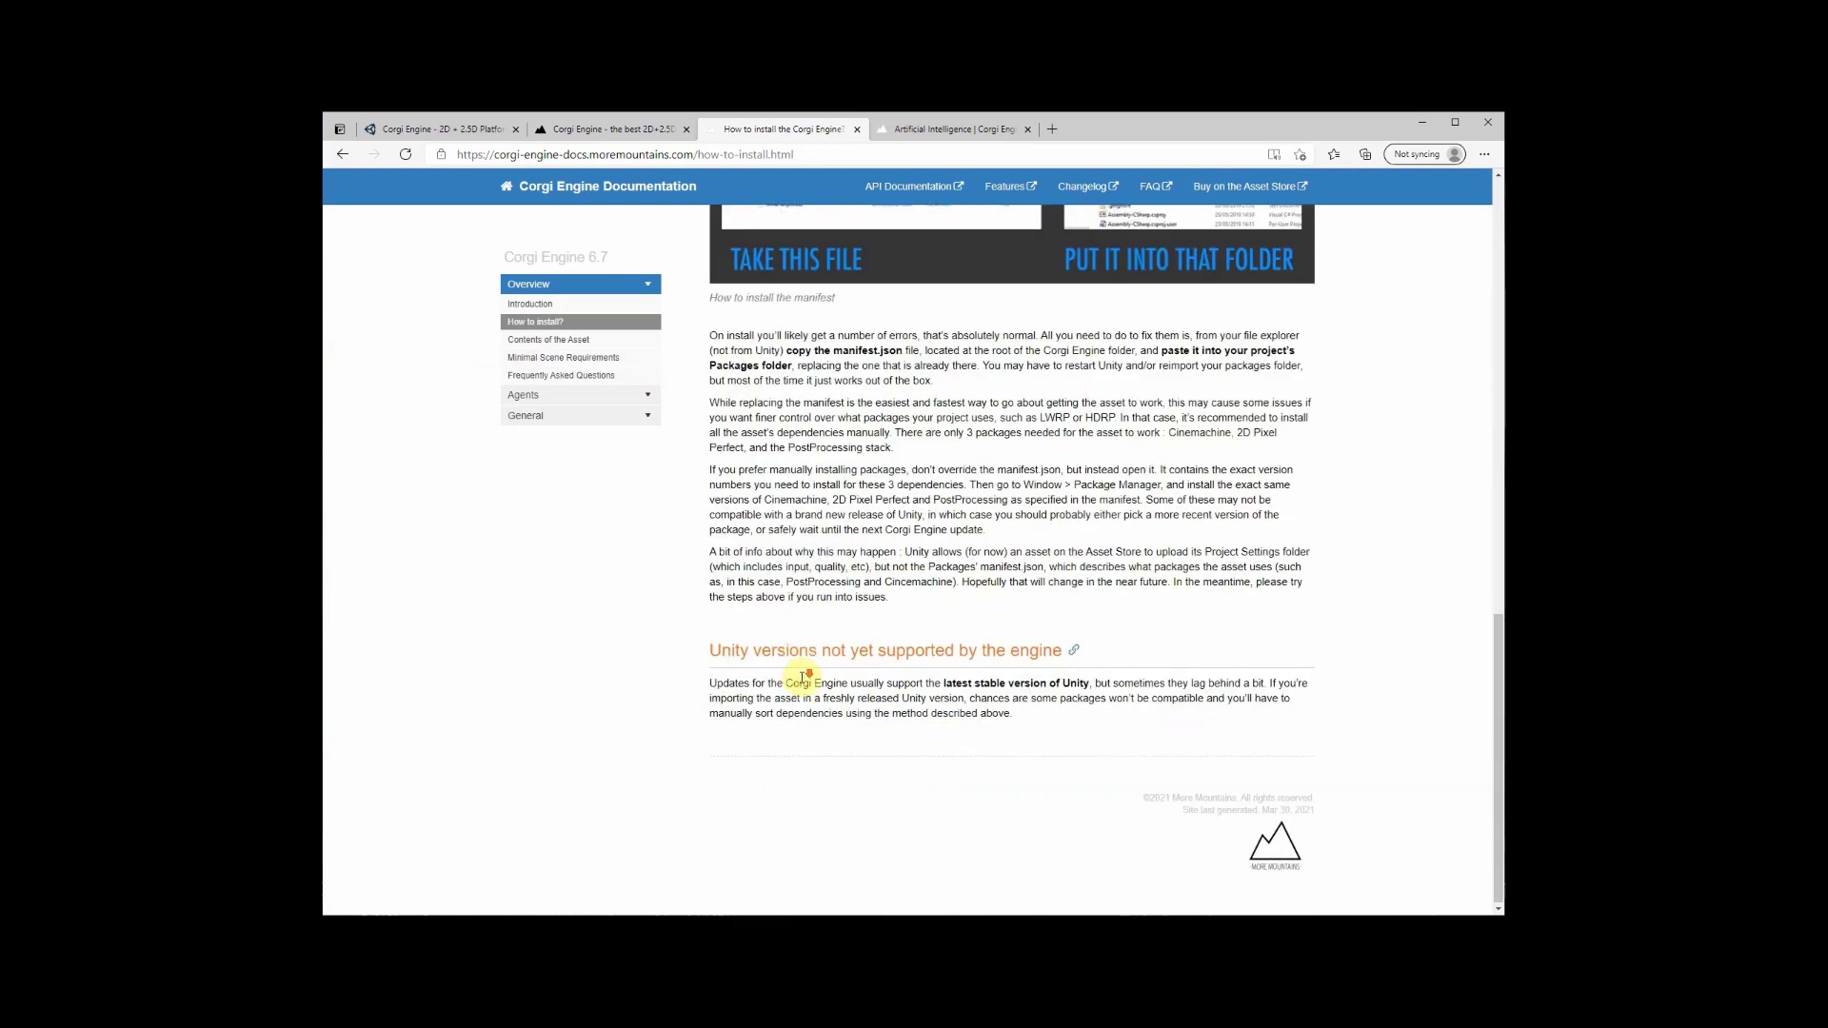
View Contents of the Asset and Minimal Scene Requirements, then expand the Agents section
{"action": "left_click", "coordinate": [599, 343]}
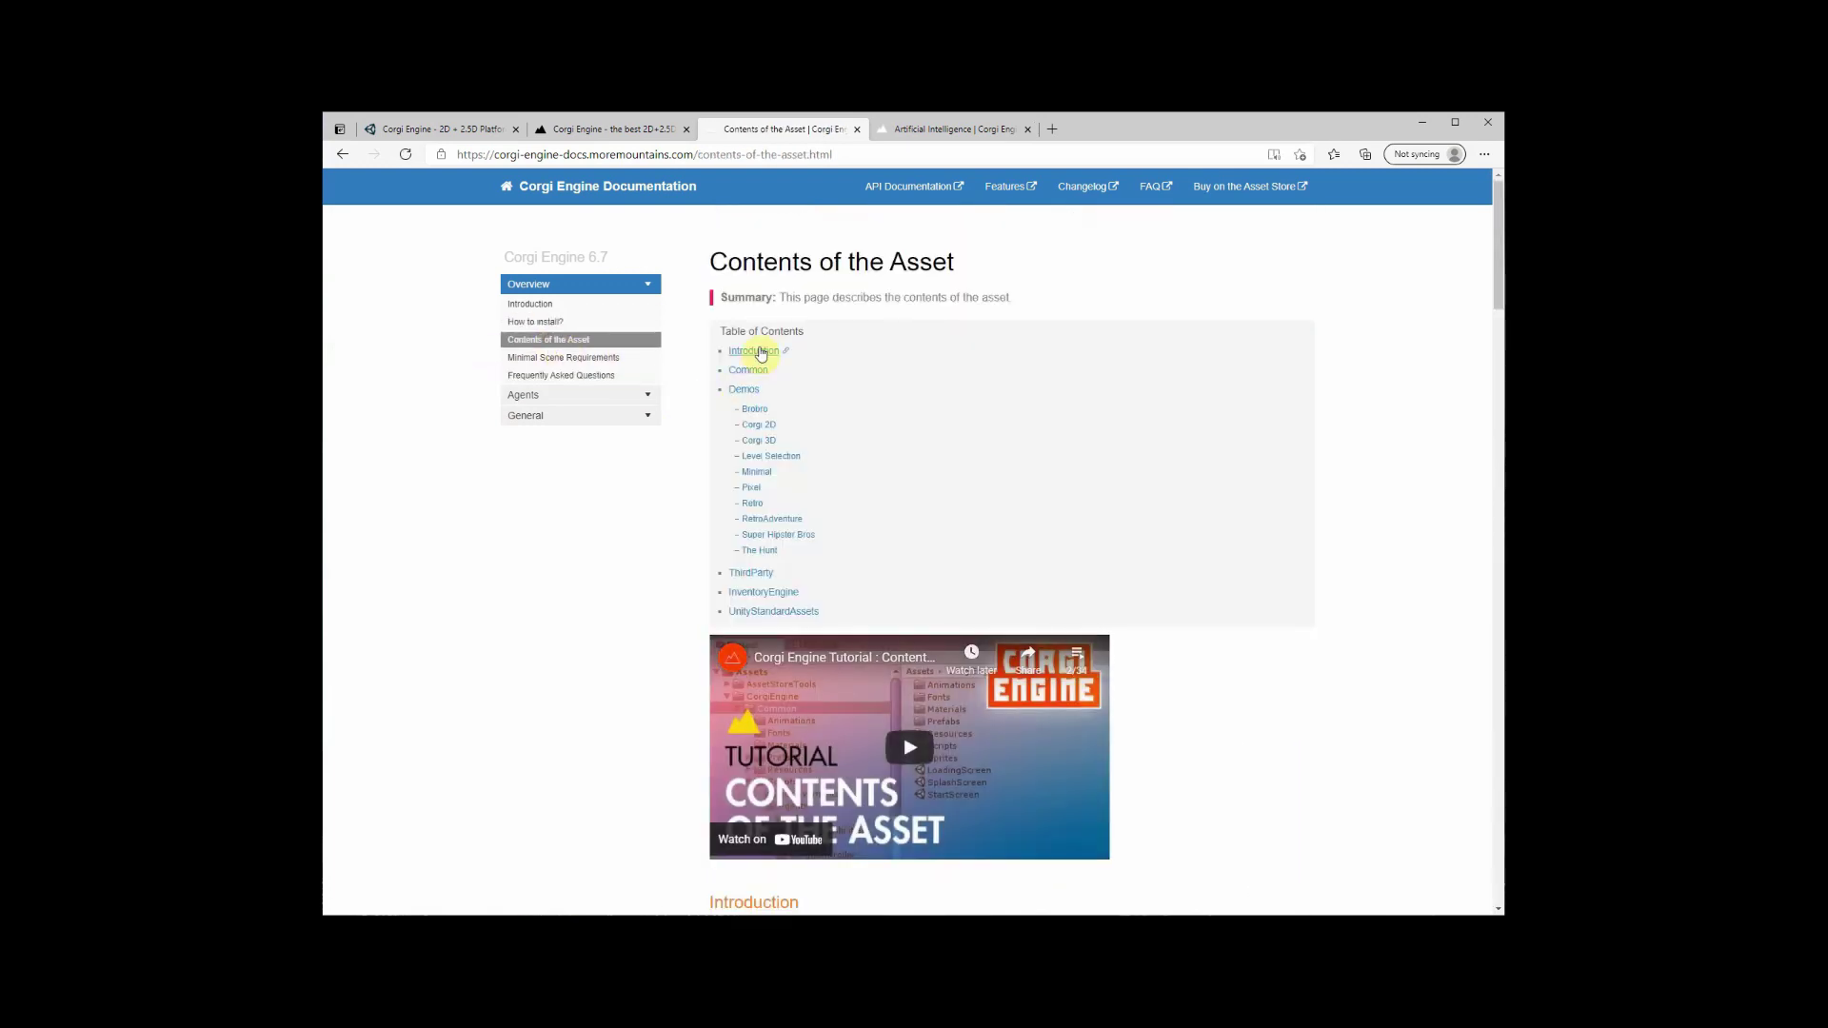
{"action": "left_click", "coordinate": [753, 352]}
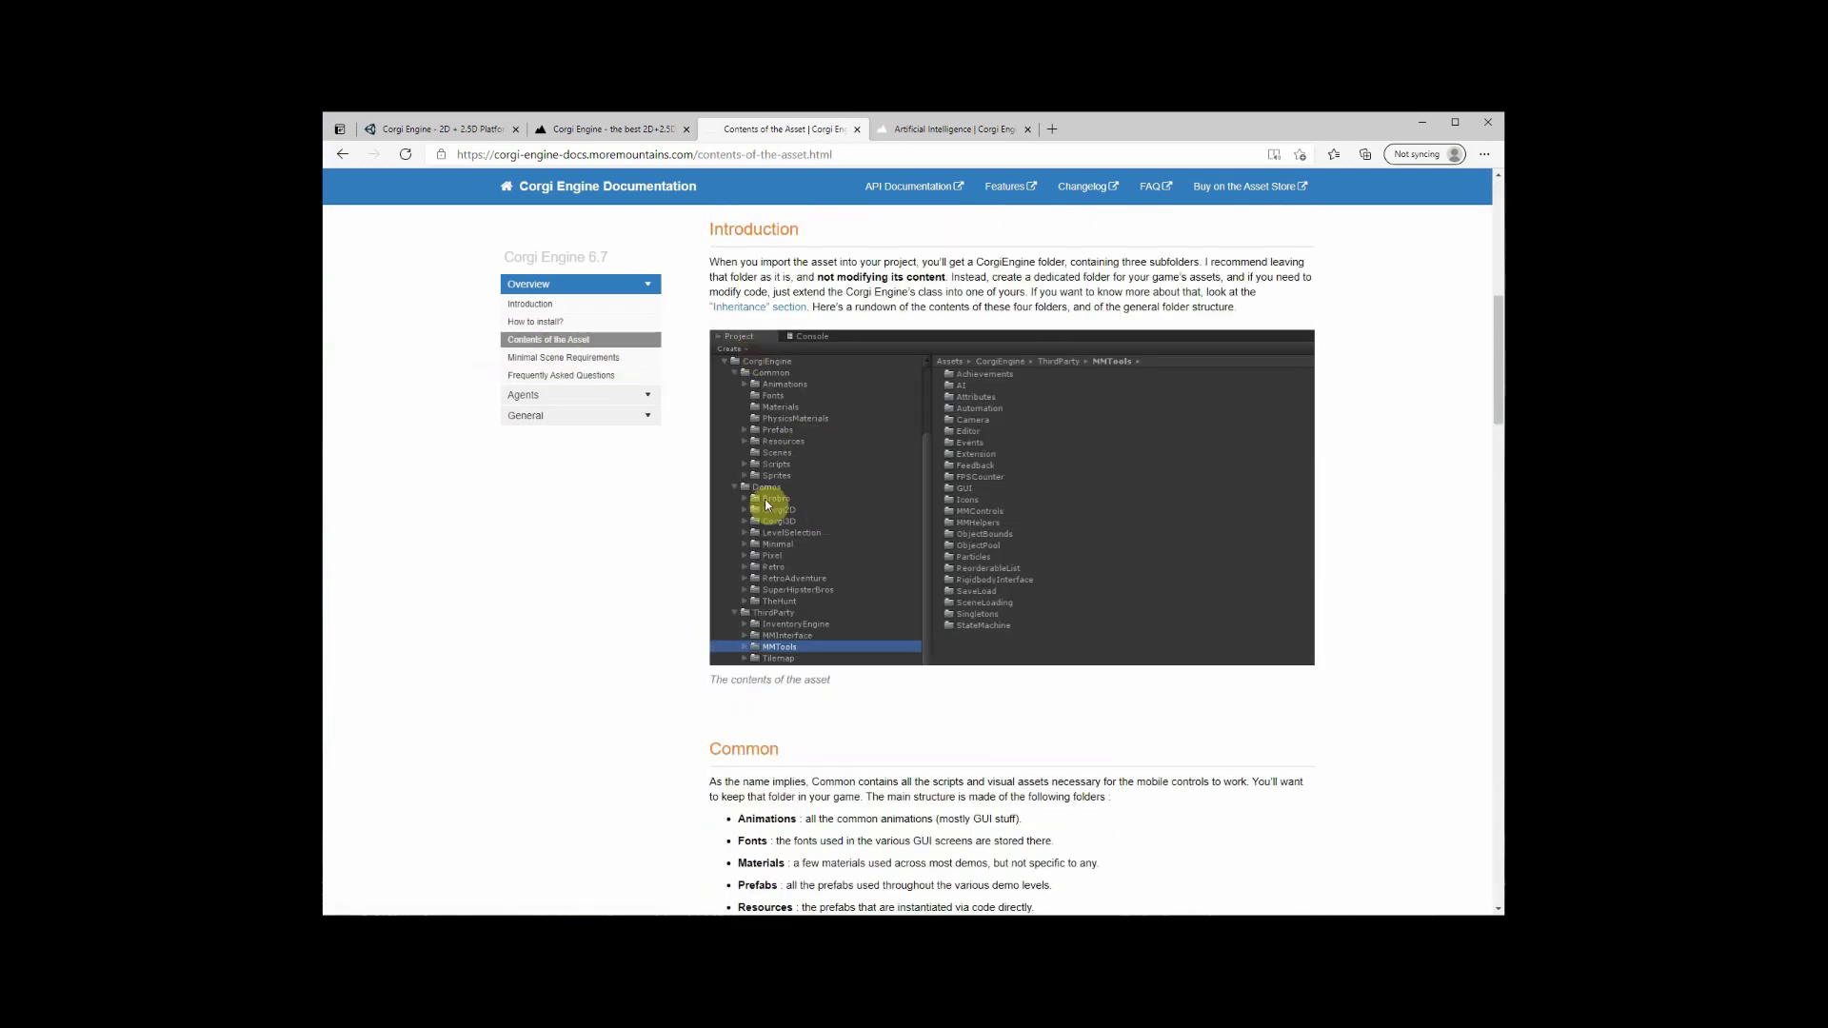
{"action": "left_click", "coordinate": [578, 360]}
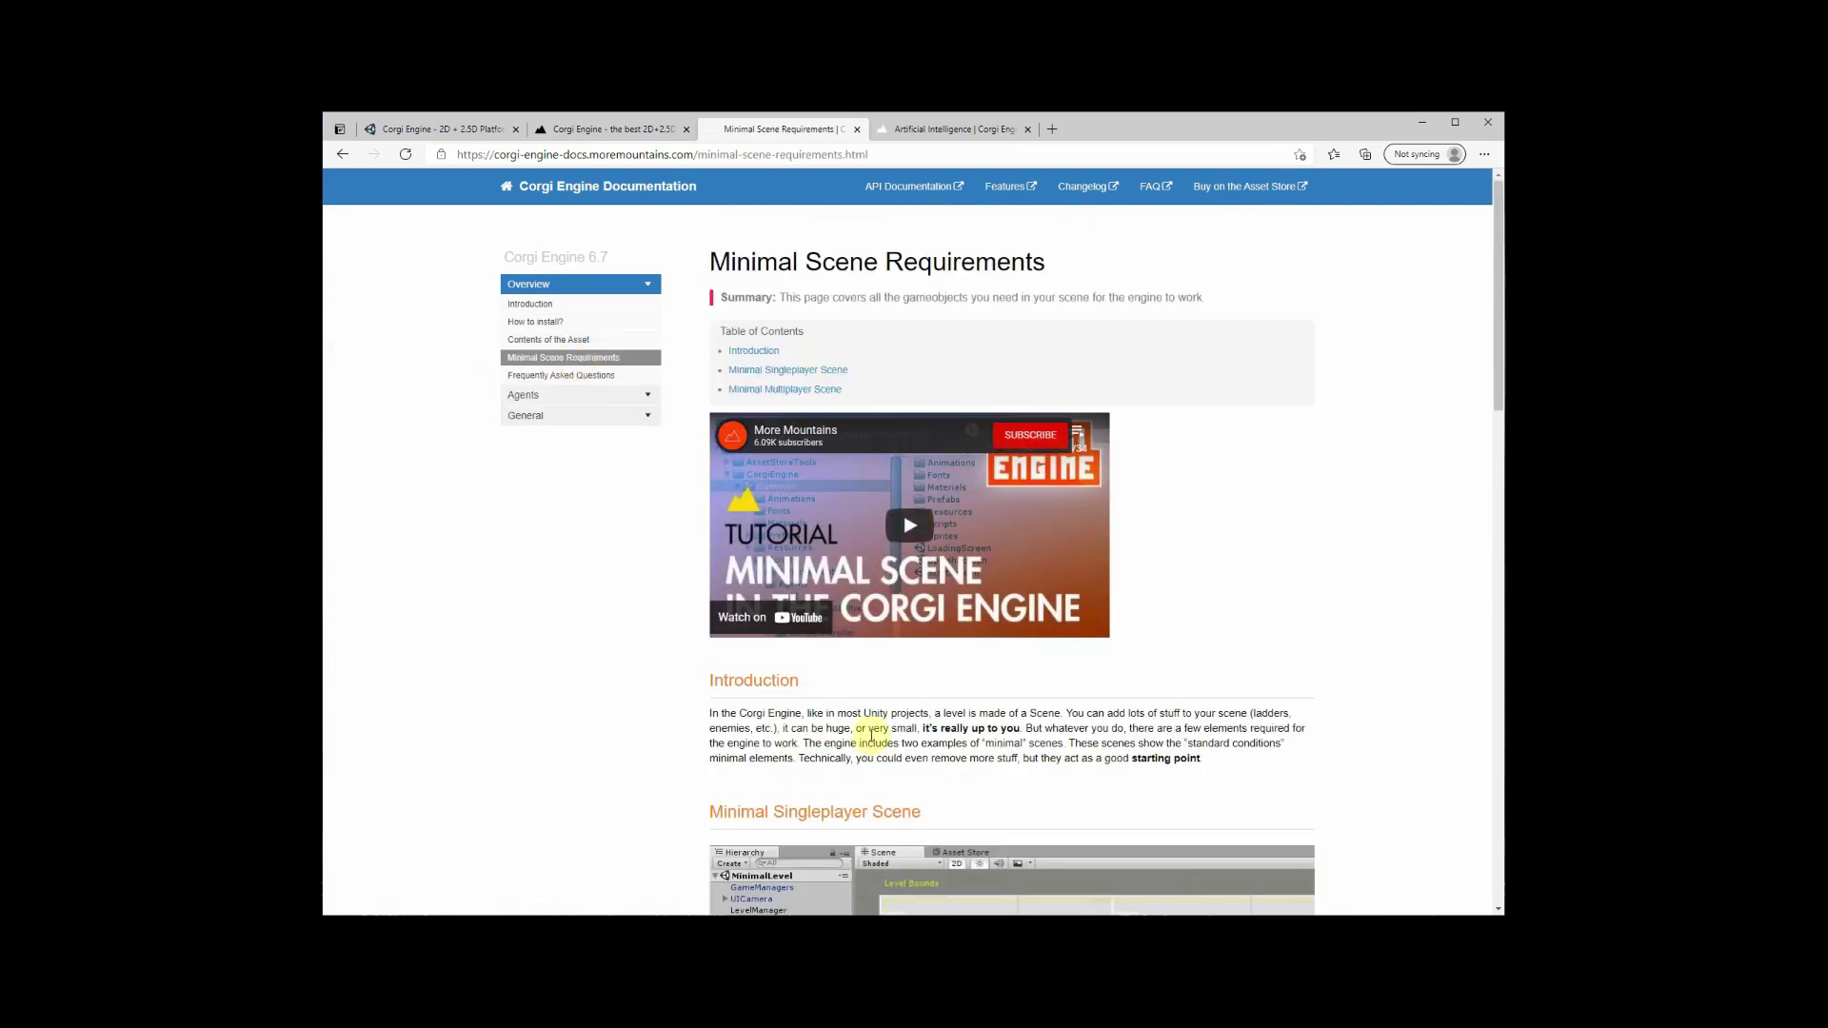
{"action": "scroll", "coordinate": [871, 741], "scroll_direction": "down", "scroll_amount": 1}
{"action": "scroll", "coordinate": [871, 742], "scroll_direction": "up", "scroll_amount": 1}
{"action": "left_click", "coordinate": [586, 394]}
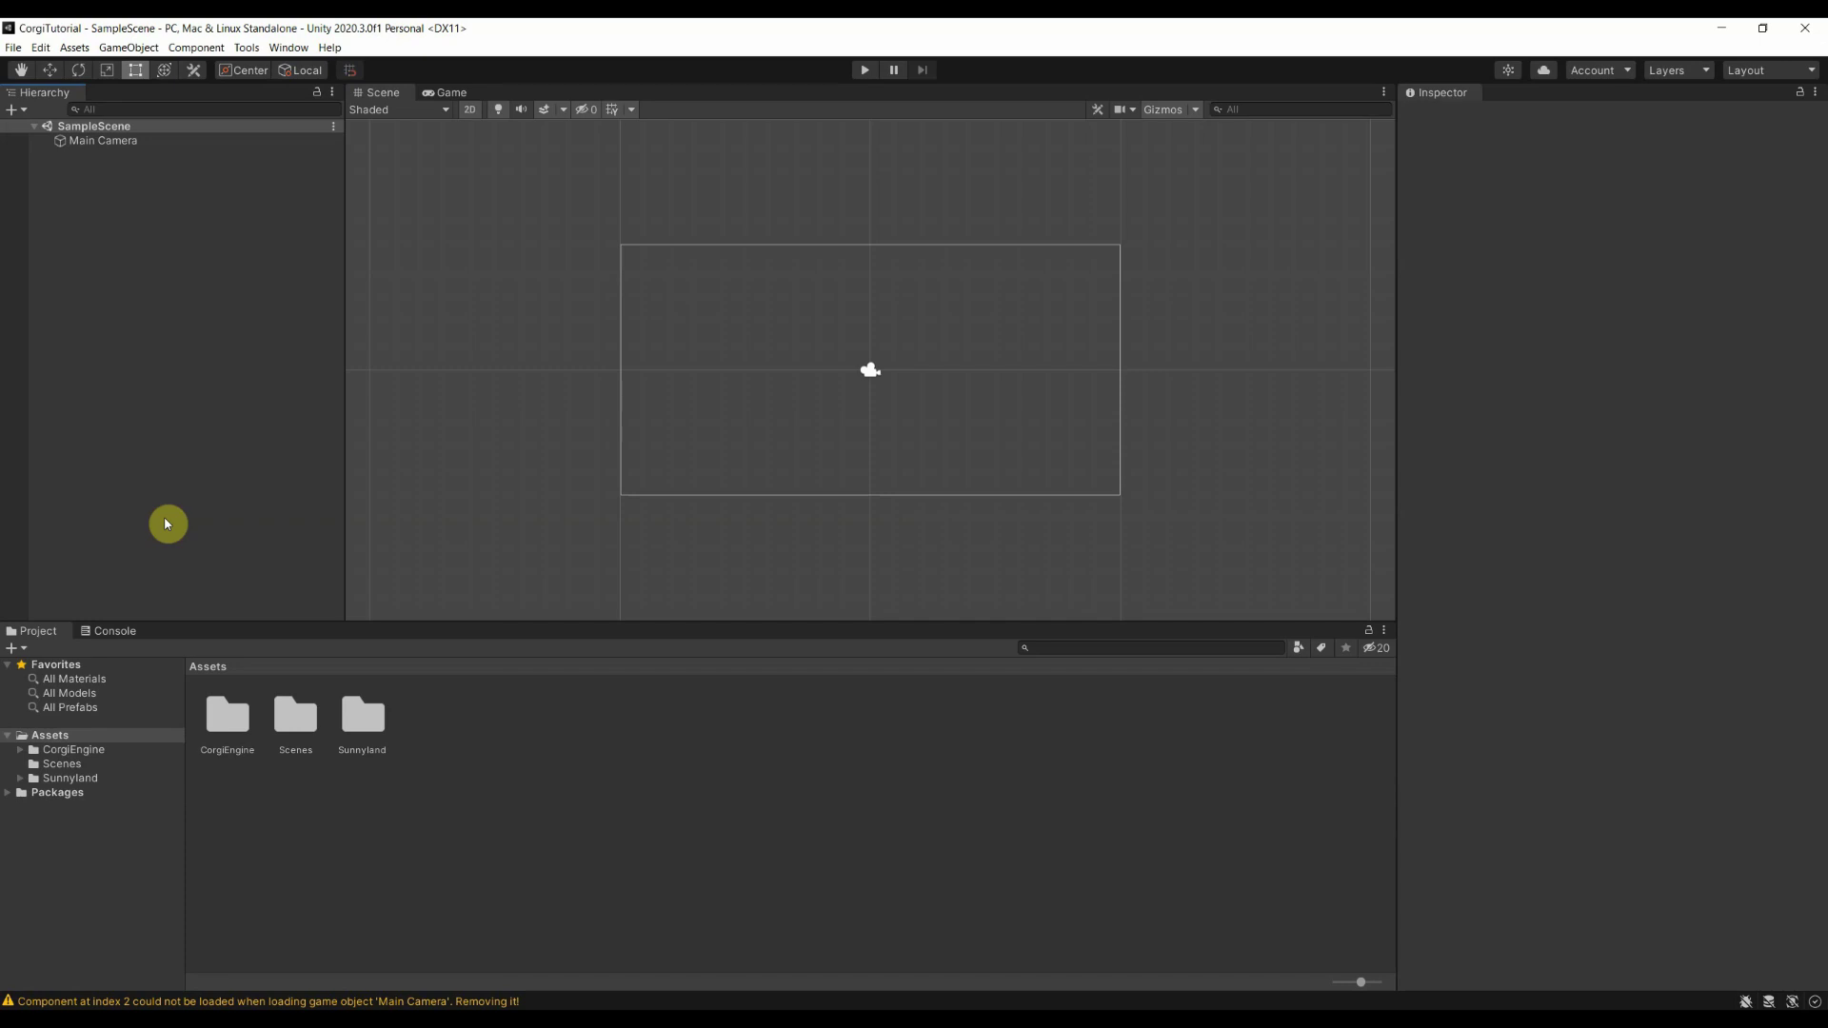
List the CorgiEngine folder's contents after a glance at Sunnyland, then open the Window menu
{"action": "left_click", "coordinate": [92, 750]}
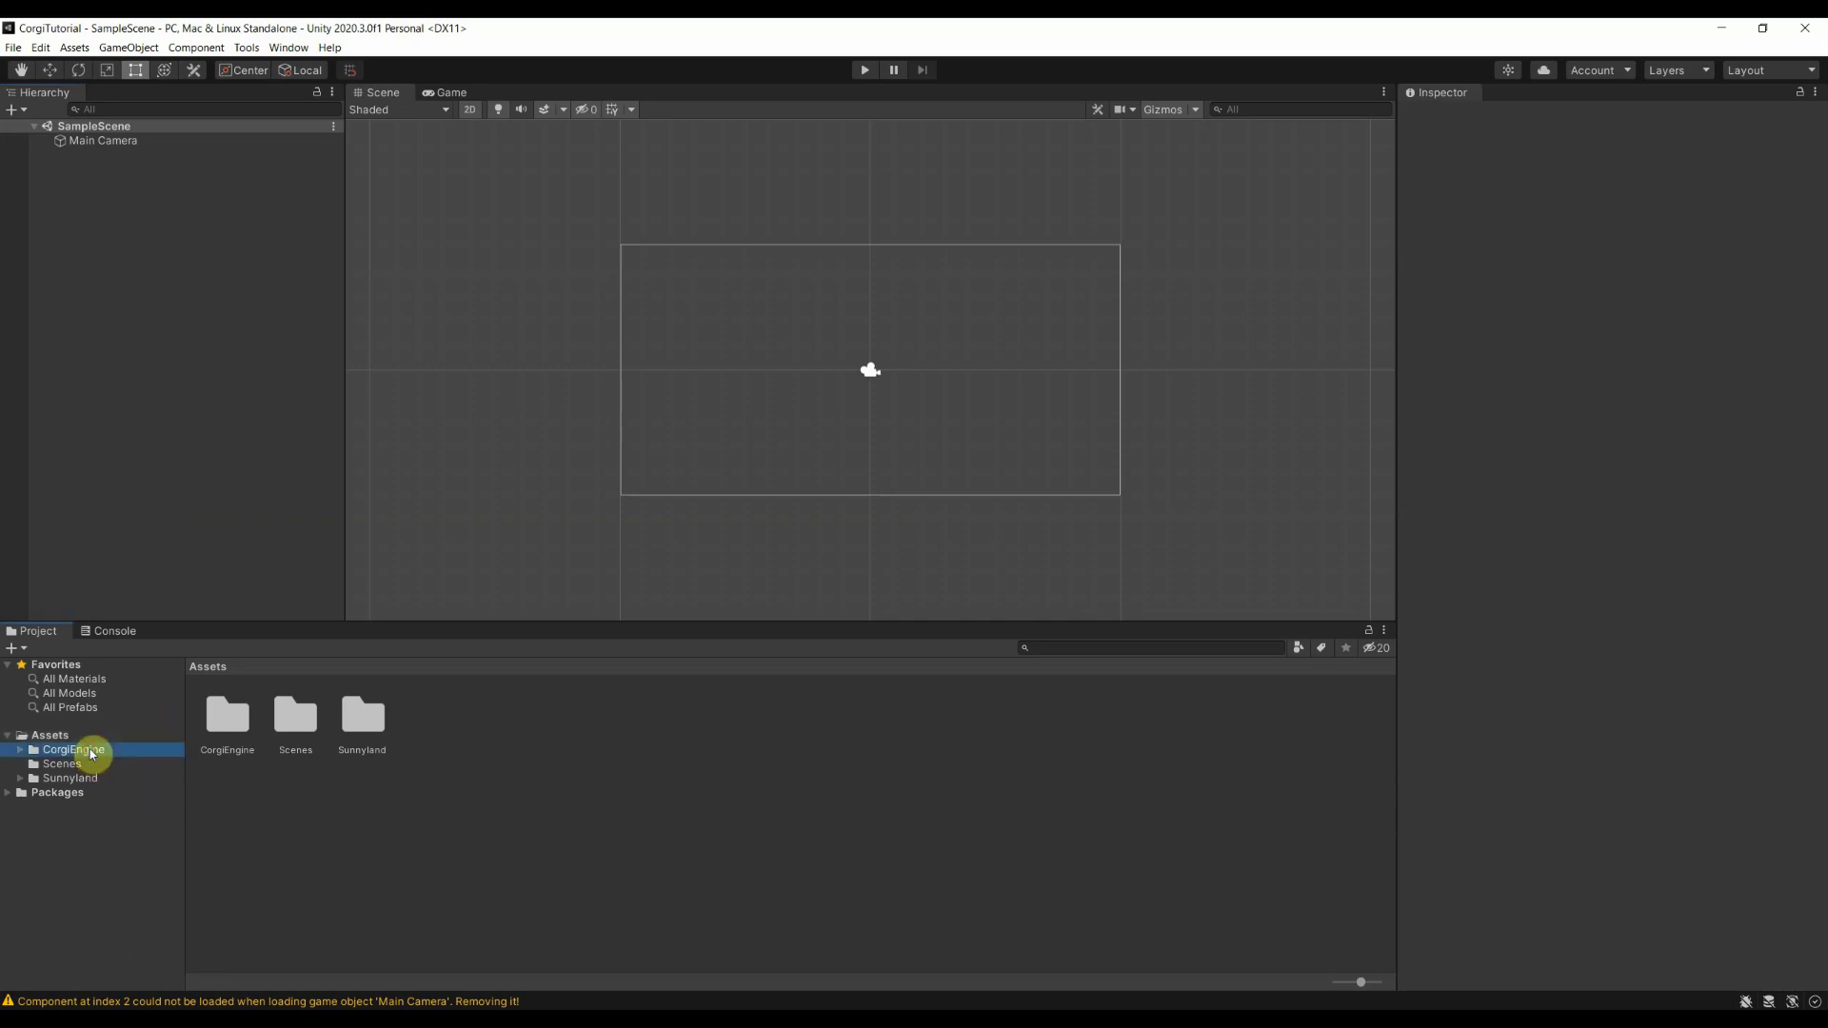
{"action": "left_click", "coordinate": [80, 778]}
{"action": "left_click", "coordinate": [81, 750]}
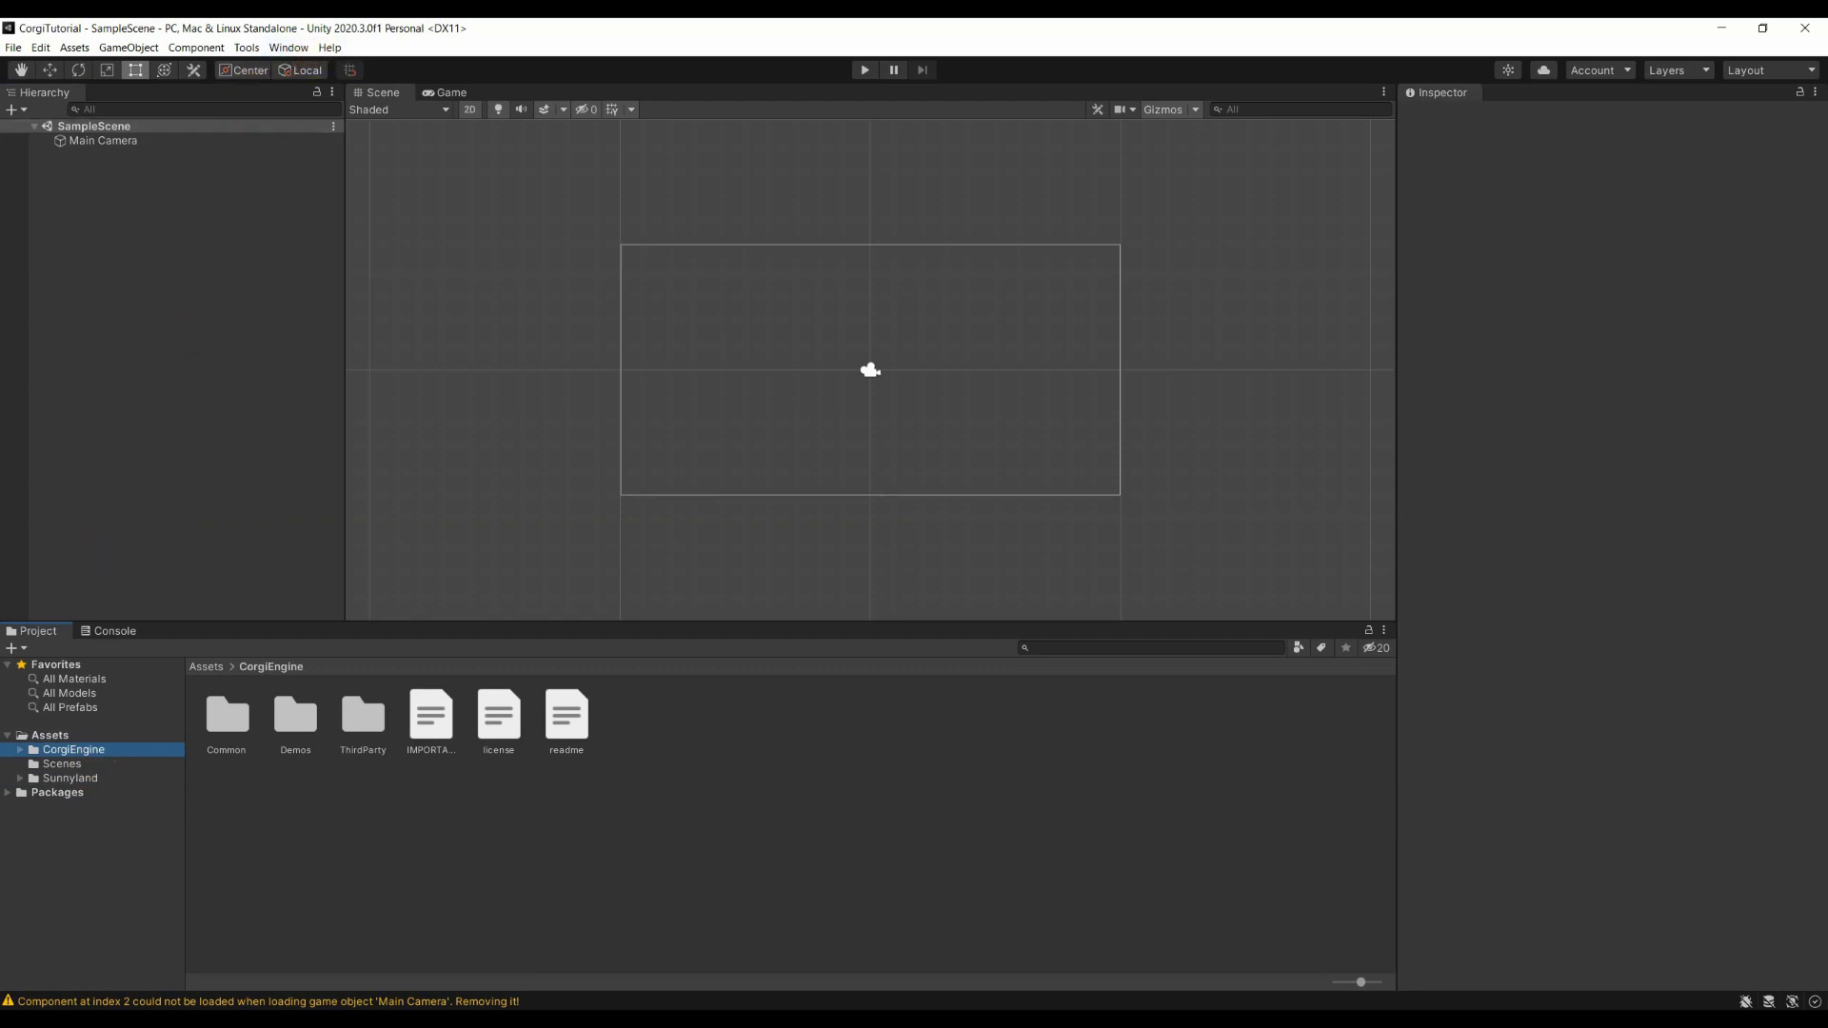
{"action": "left_click", "coordinate": [285, 51]}
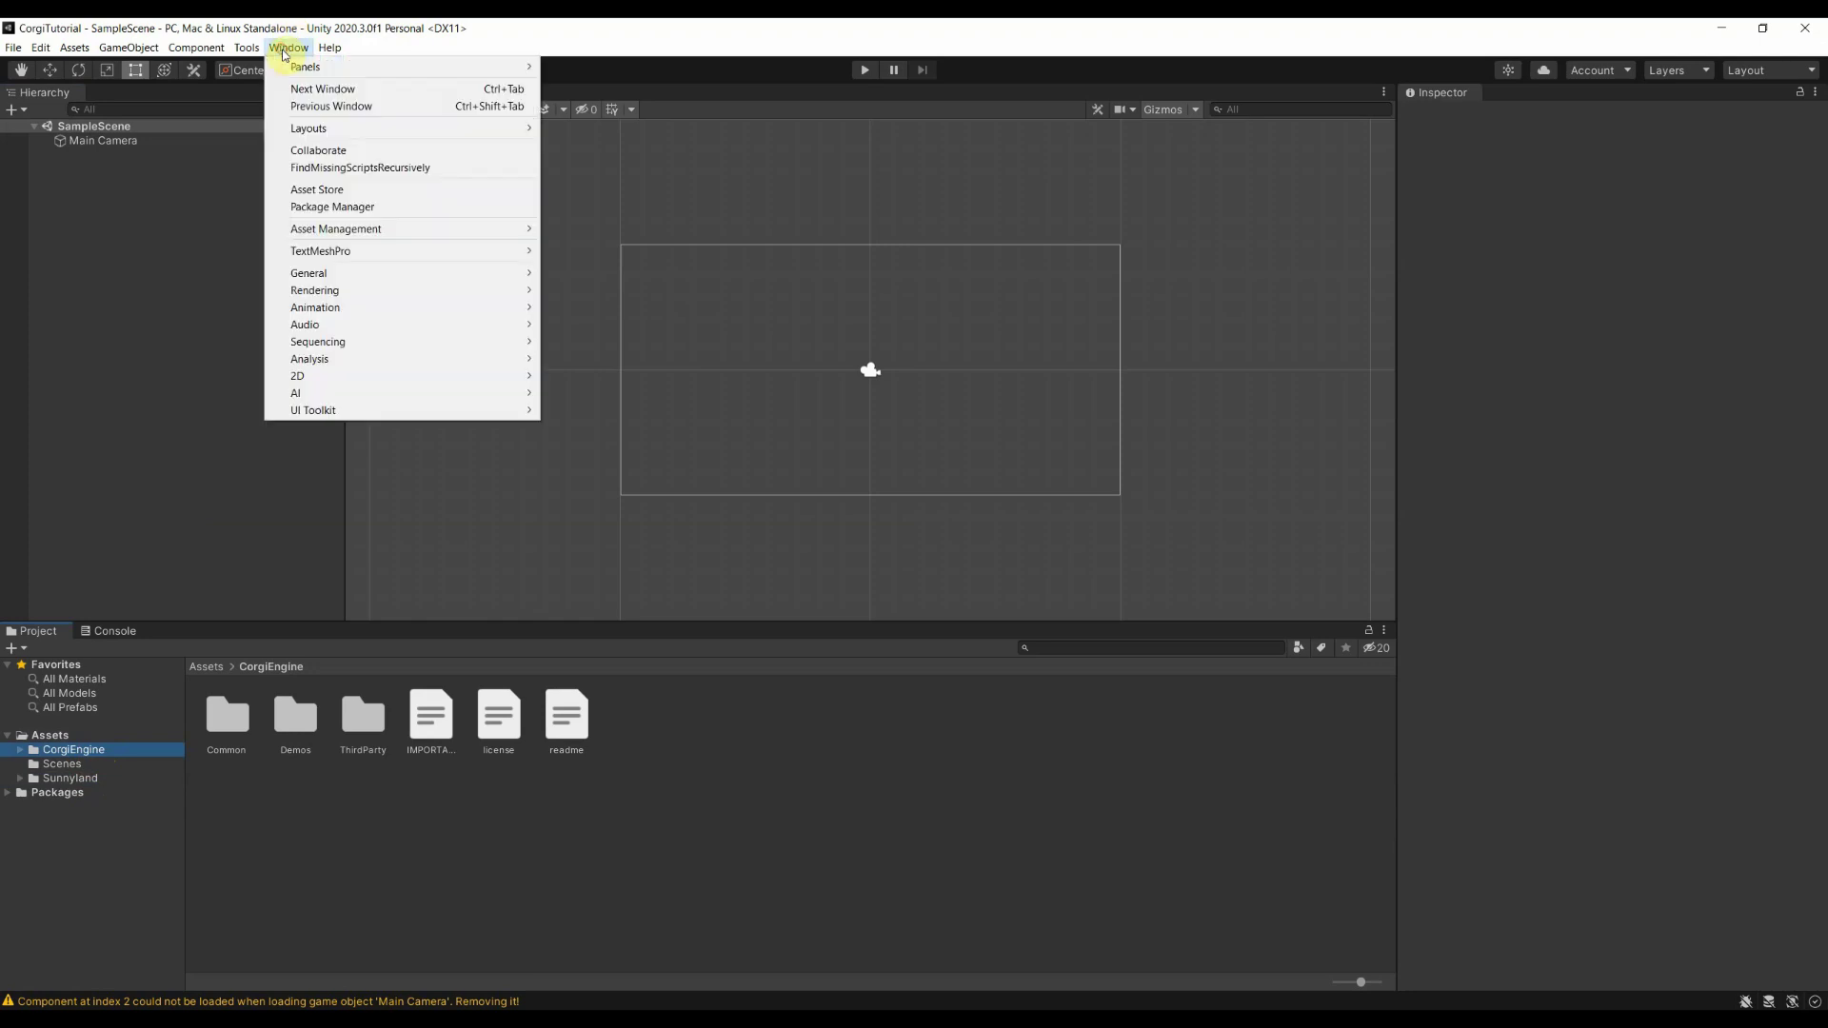
In Package Manager's My Assets, view the Corgi Engine v6.7 and Sunny Land package details
{"action": "left_click", "coordinate": [352, 211]}
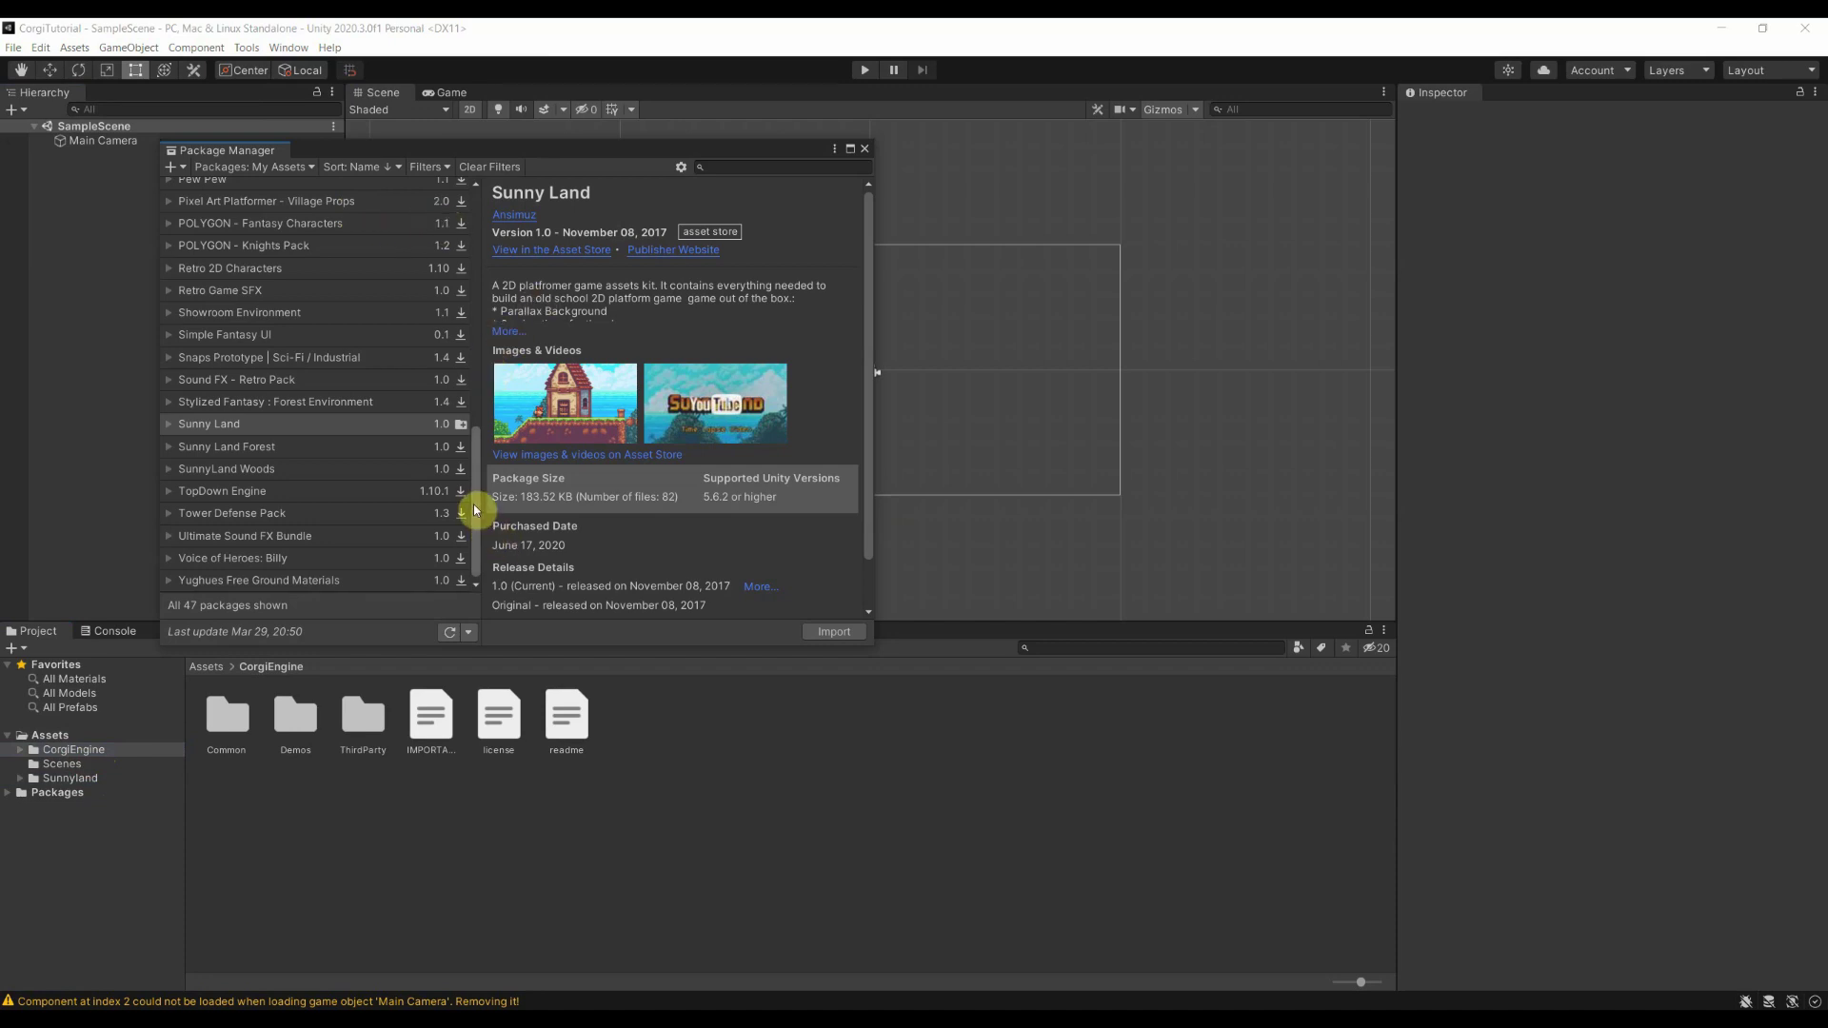
{"action": "left_click_drag", "start_coordinate": [474, 510], "coordinate": [479, 286]}
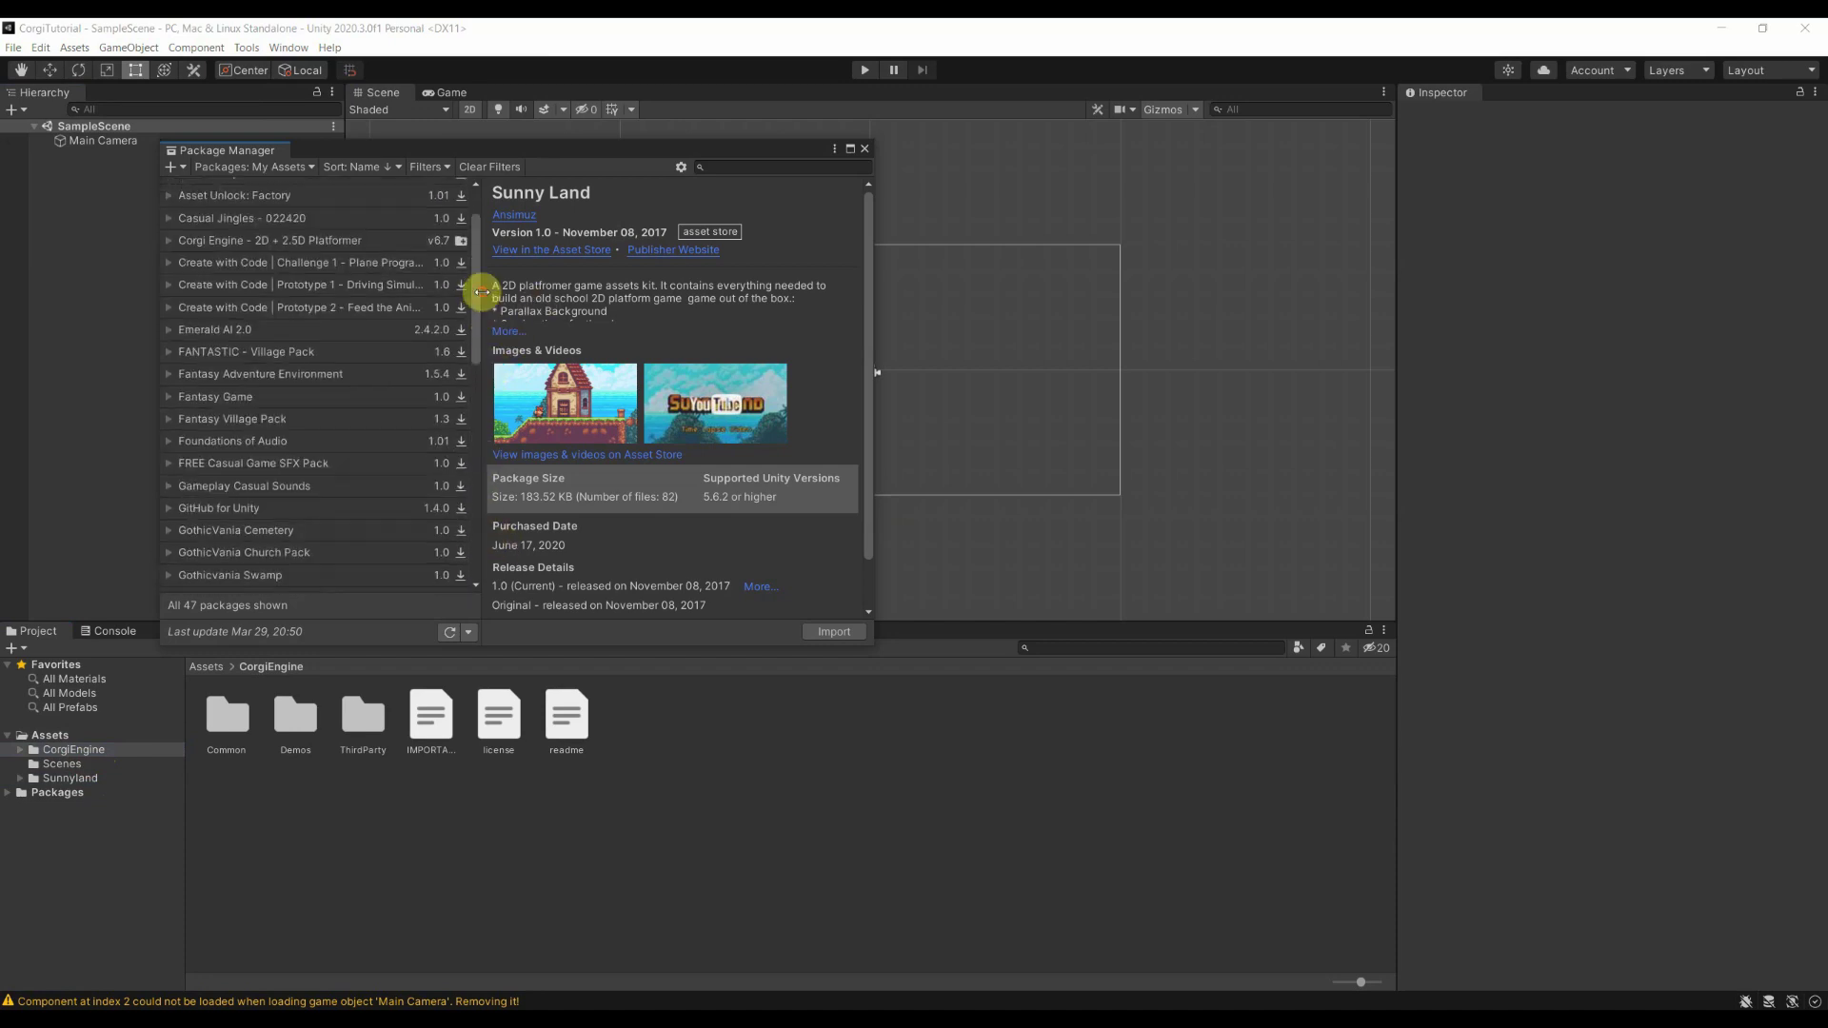
{"action": "left_click", "coordinate": [201, 242]}
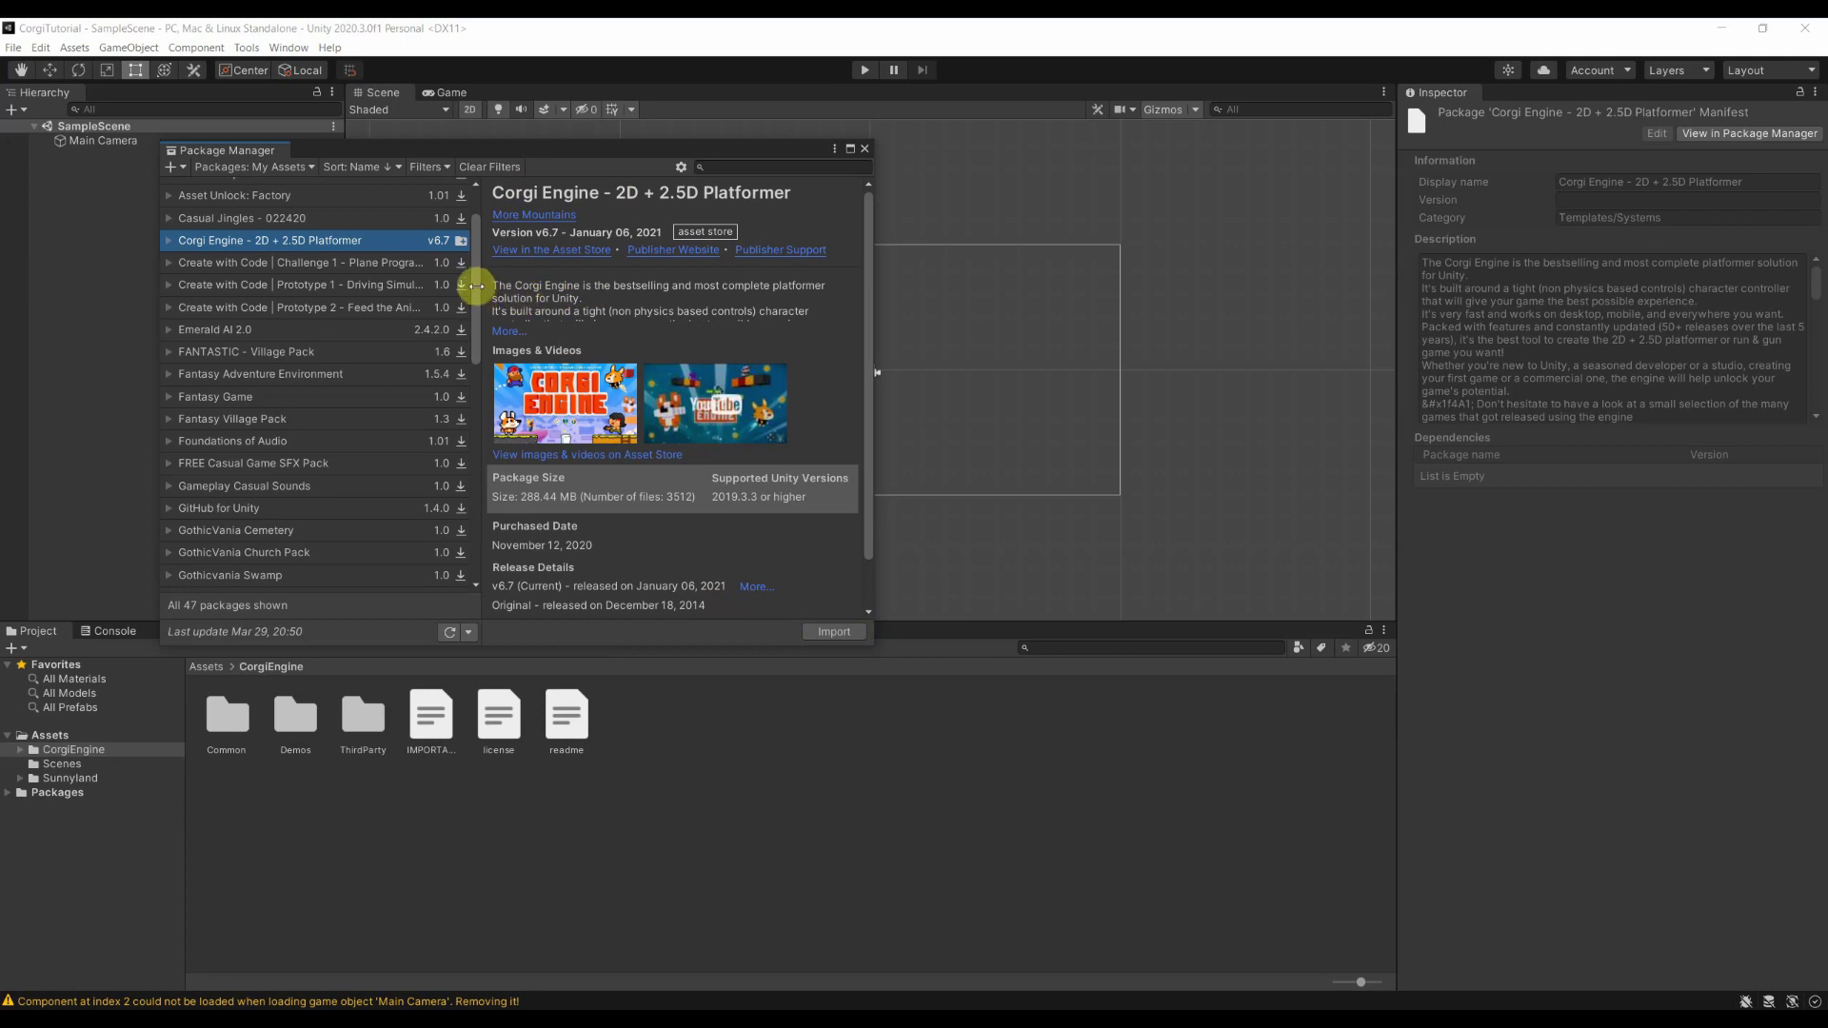
{"action": "left_click_drag", "start_coordinate": [470, 293], "coordinate": [510, 567]}
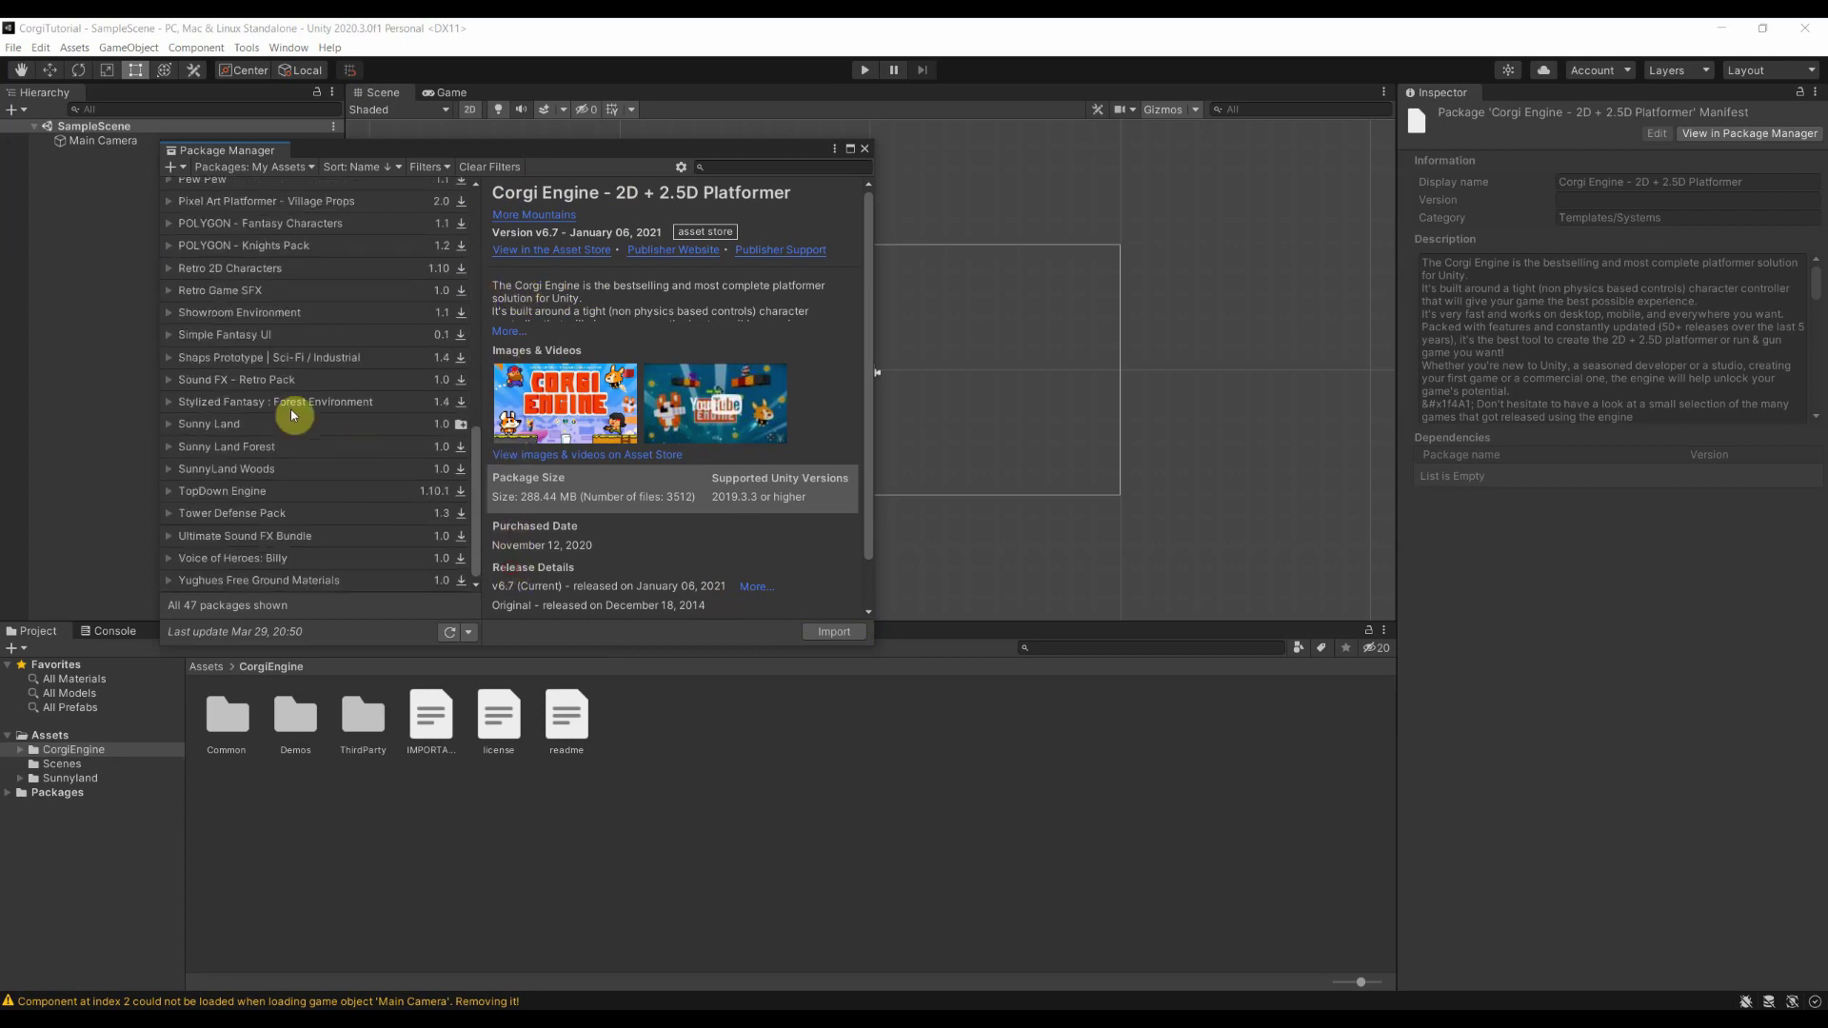
{"action": "left_click", "coordinate": [245, 423]}
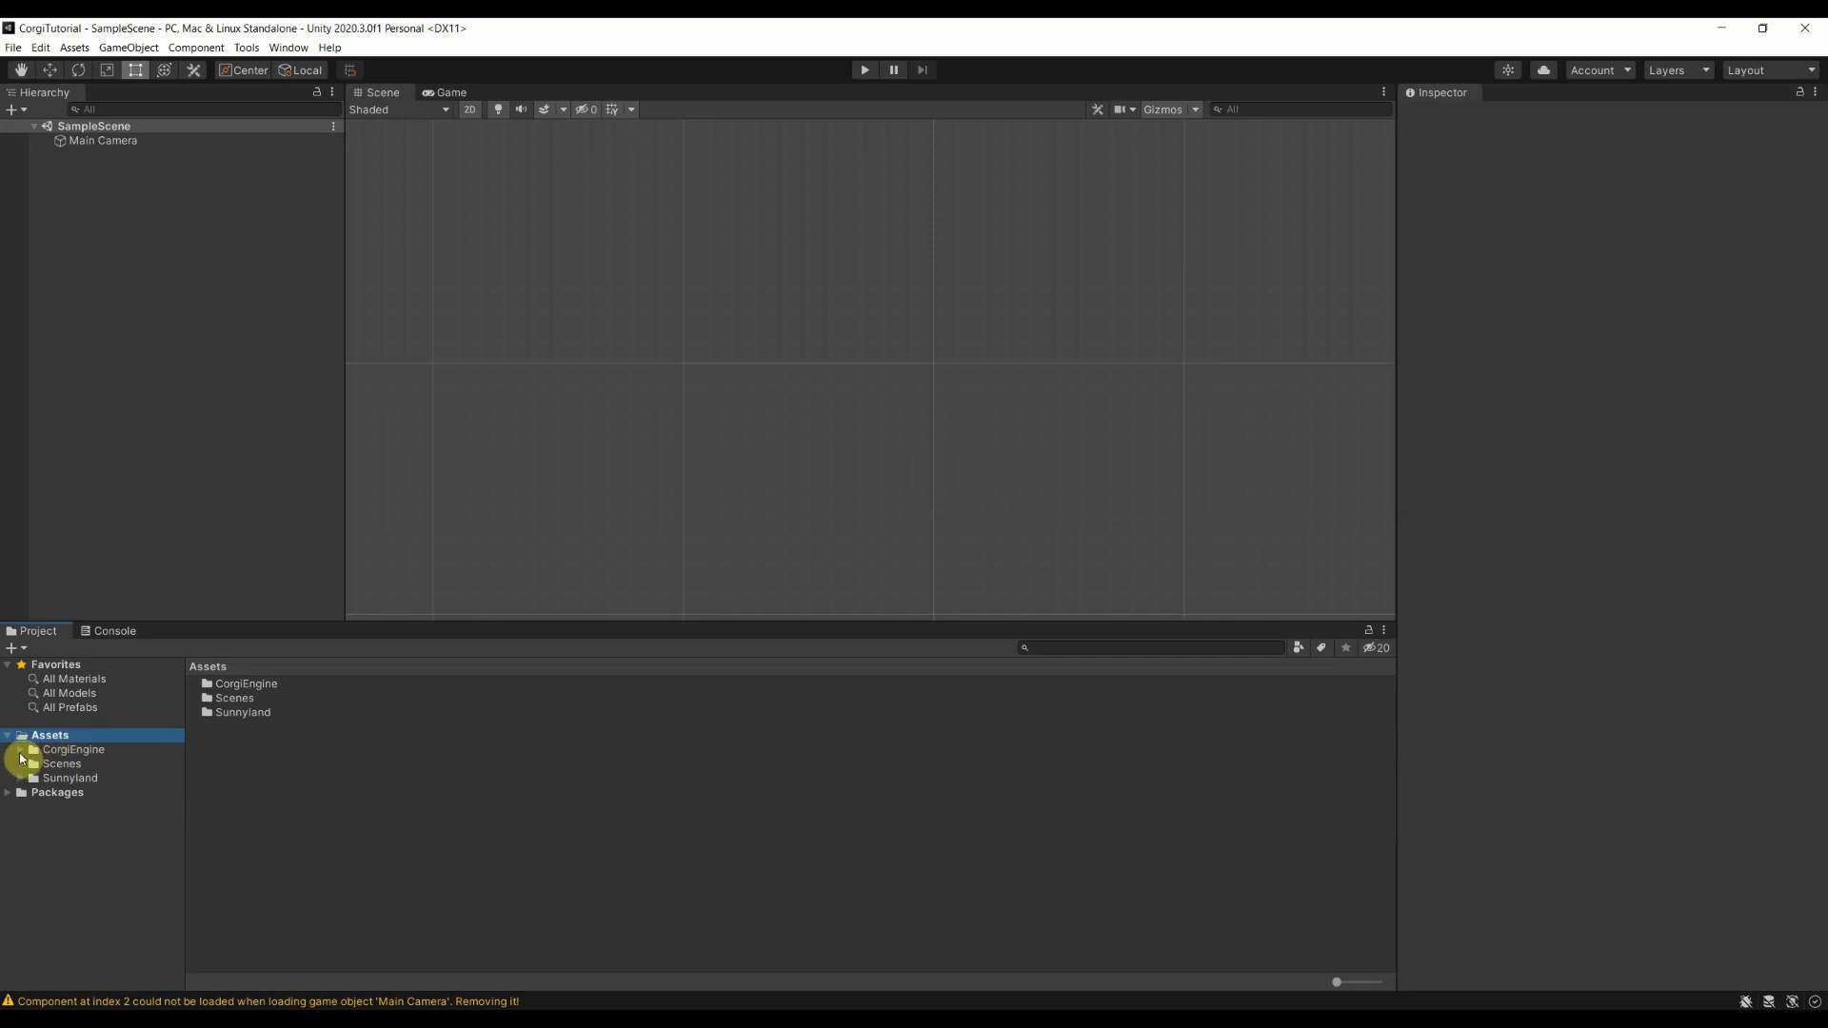
Expand and select the CorgiEngine folder, then show its readme in the Inspector
{"action": "left_click", "coordinate": [20, 752]}
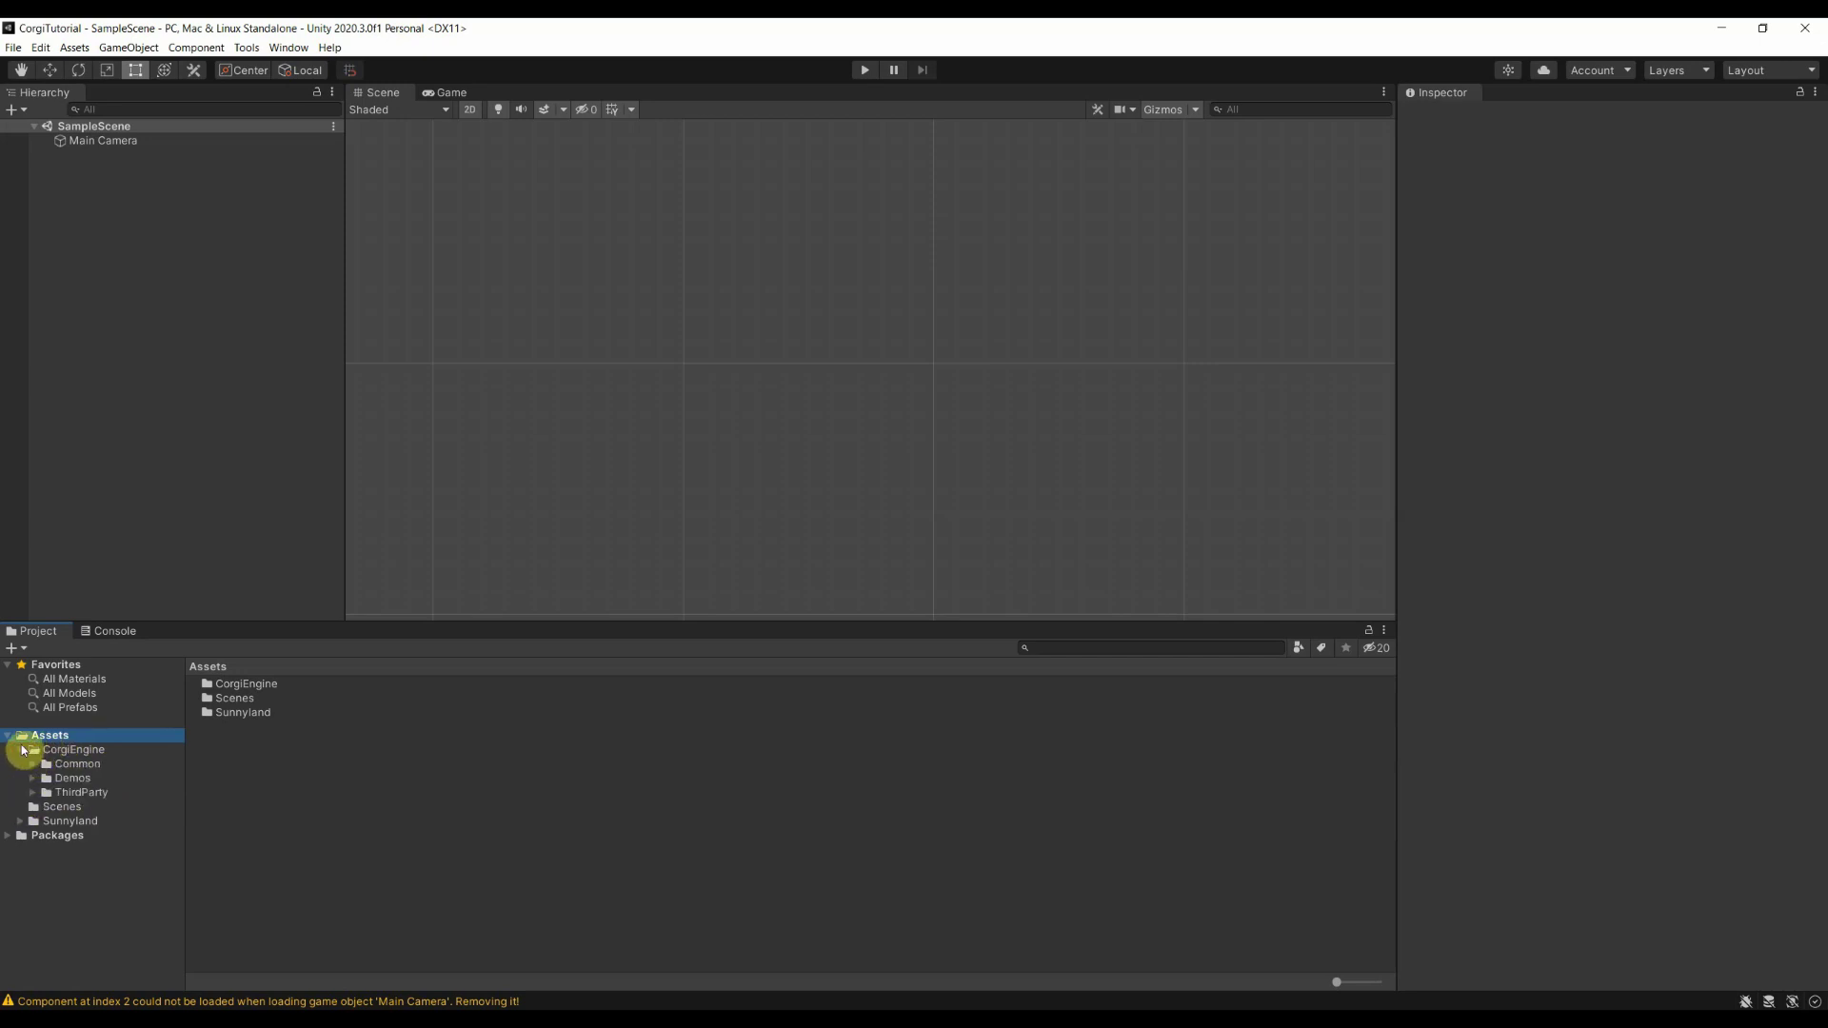
{"action": "left_click", "coordinate": [78, 750]}
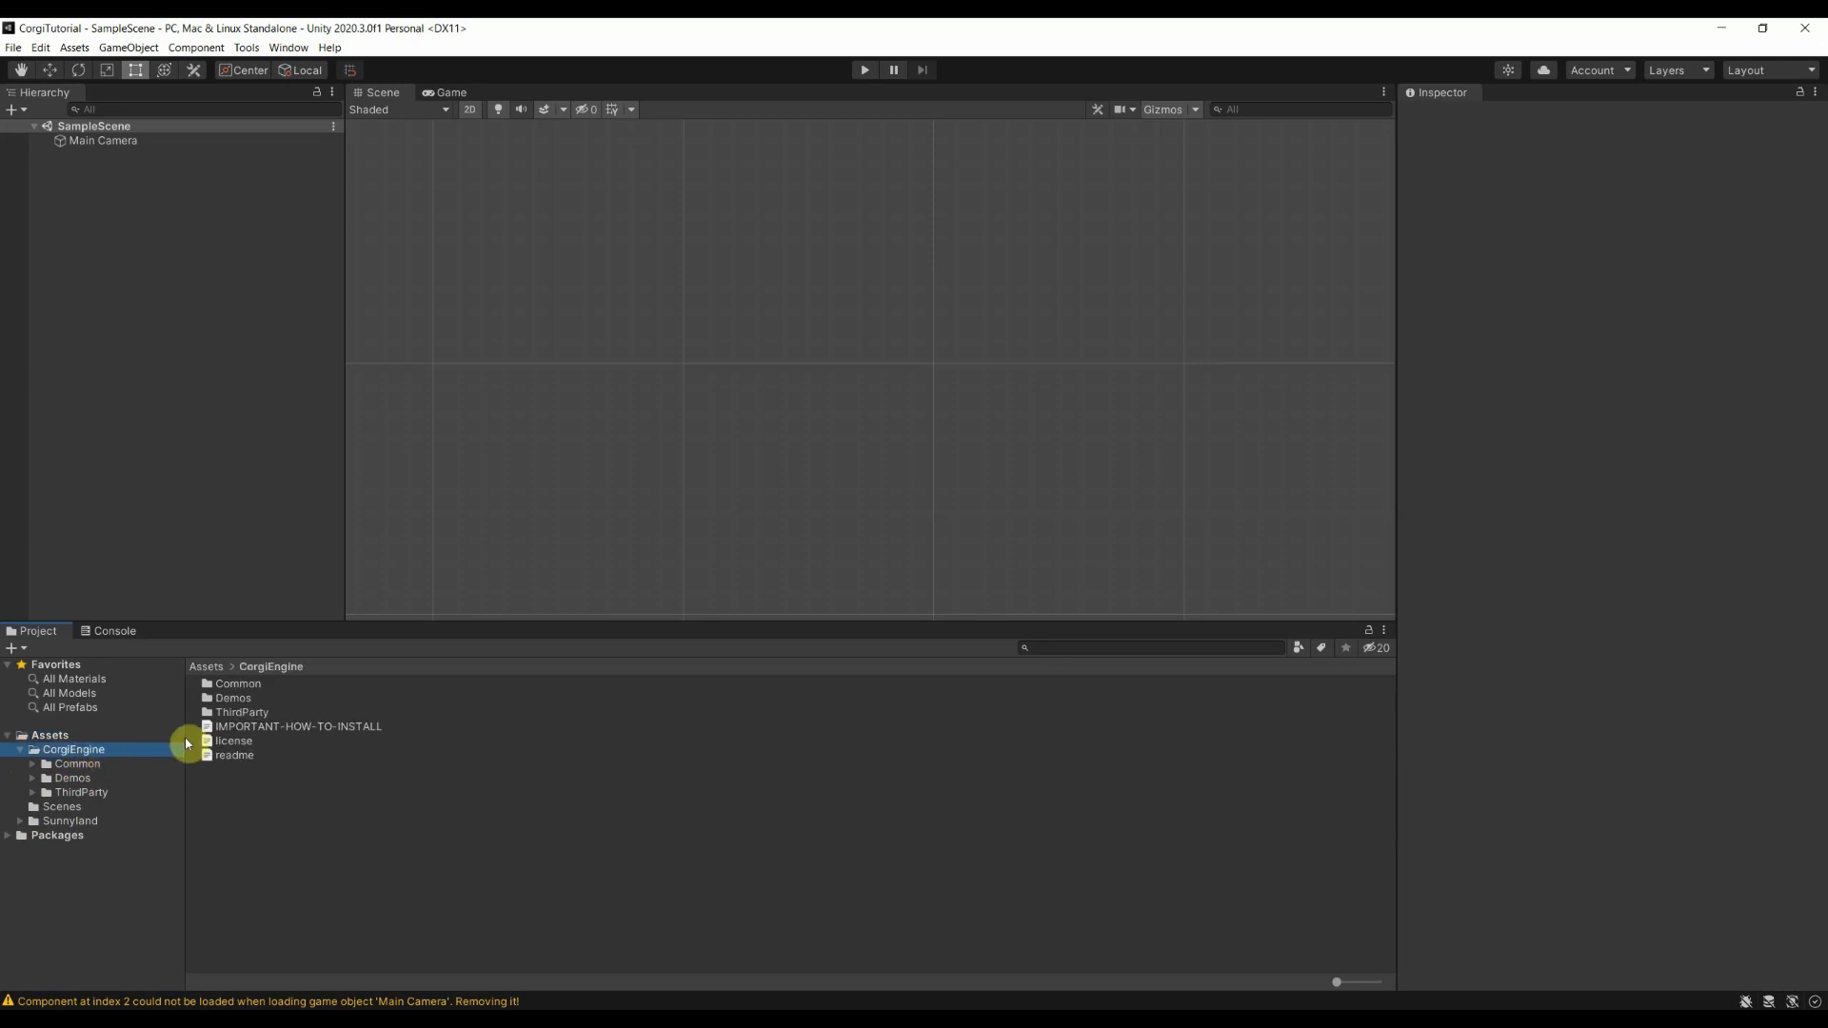
{"action": "left_click", "coordinate": [230, 759]}
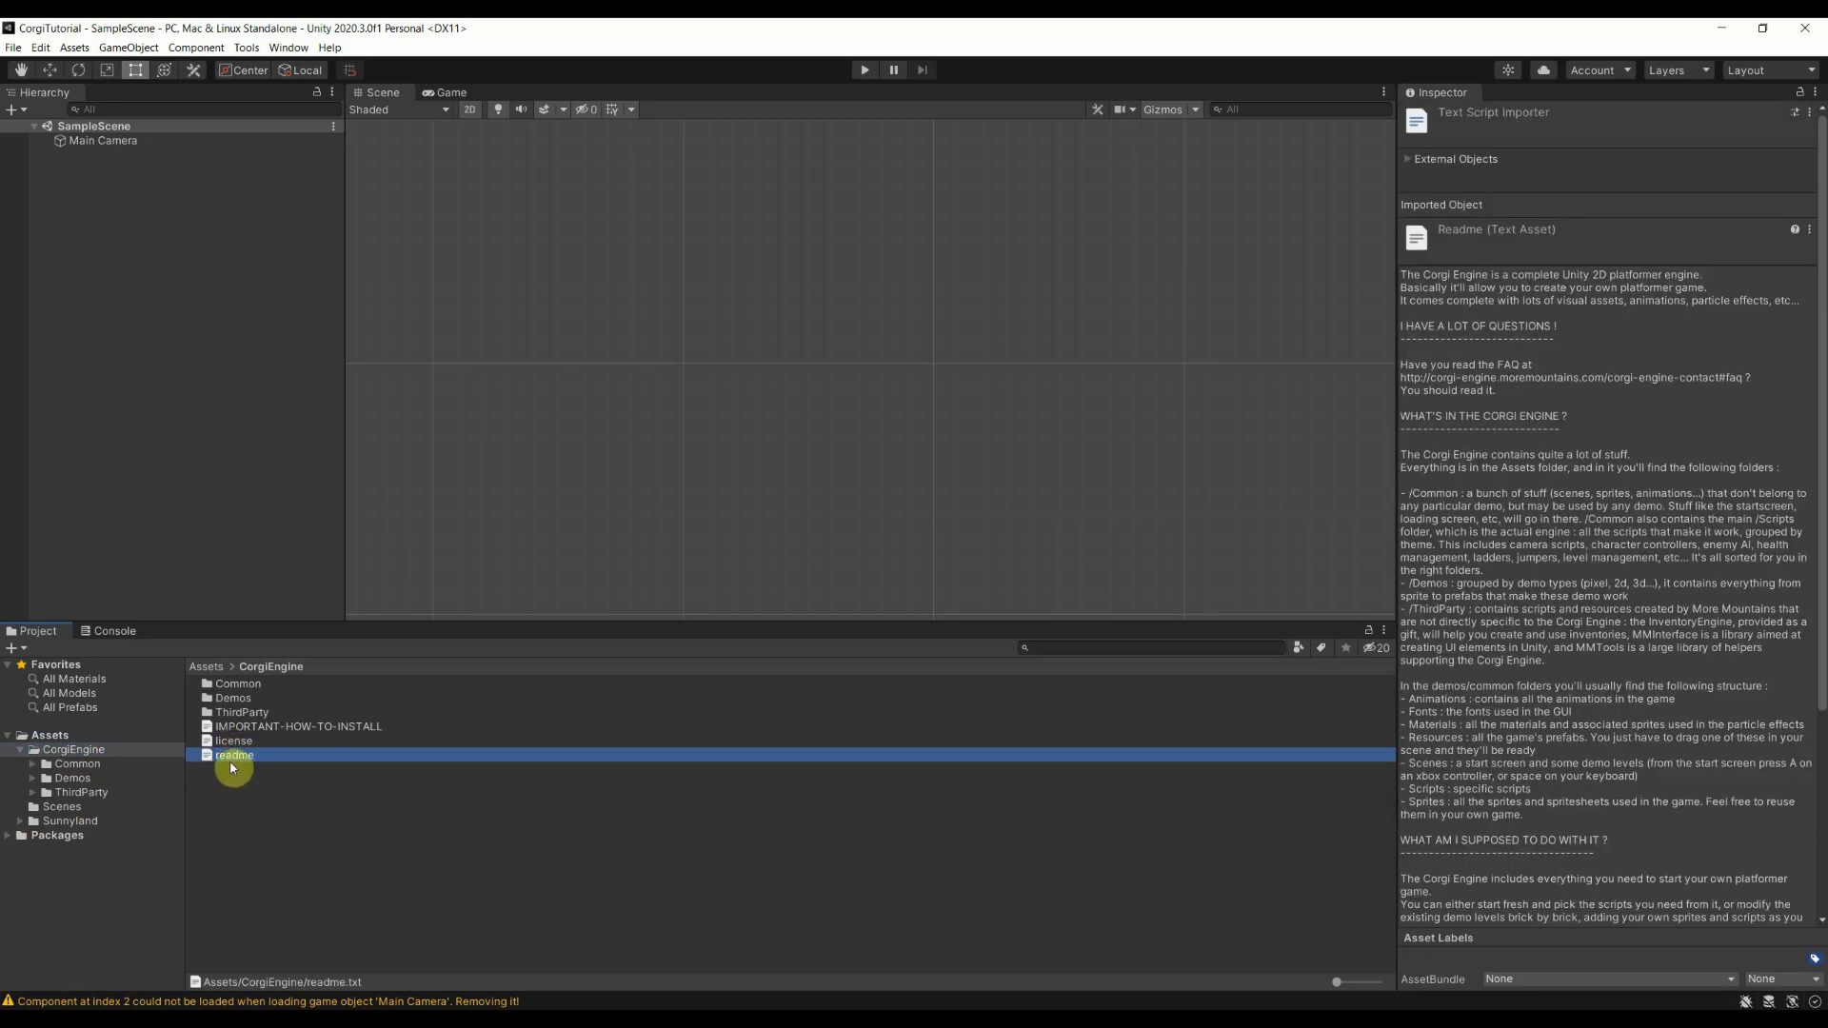
Compare the CorgiEngine license and readme texts, scrolling down through the readme
{"action": "left_click", "coordinate": [237, 741]}
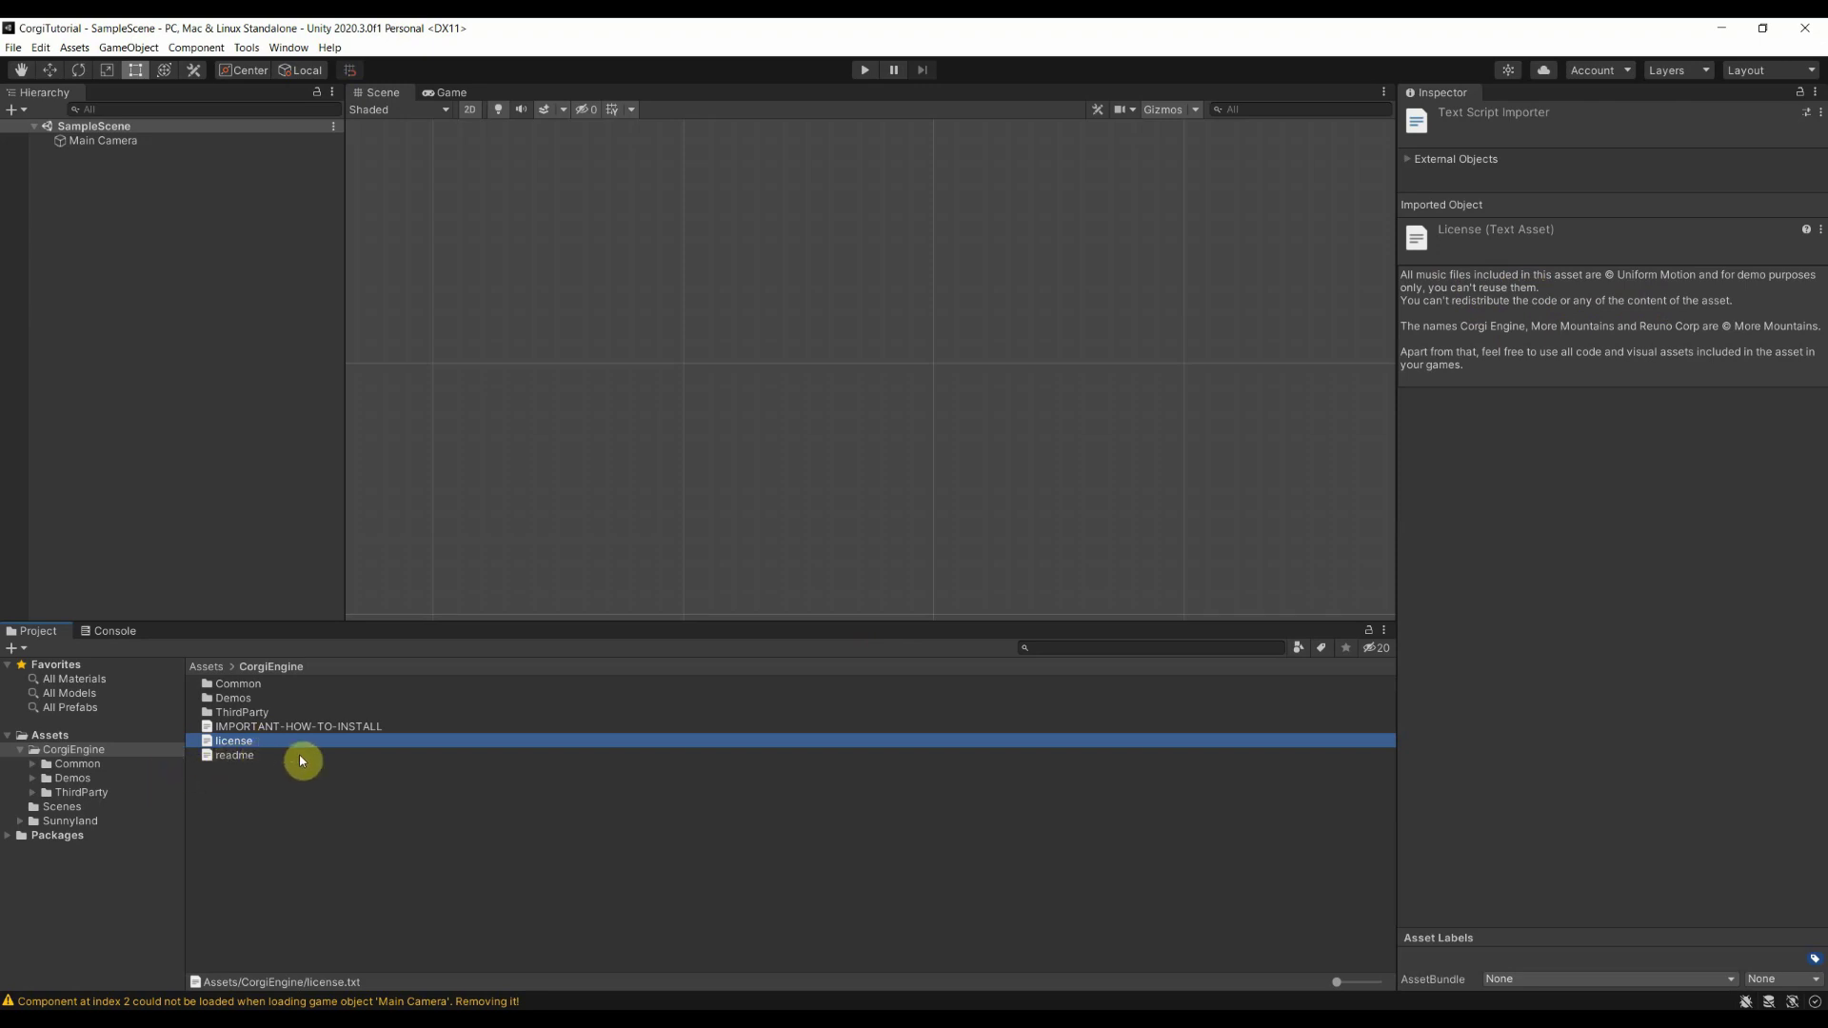
{"action": "left_click", "coordinate": [235, 756]}
{"action": "left_click", "coordinate": [234, 742]}
{"action": "left_click", "coordinate": [238, 755]}
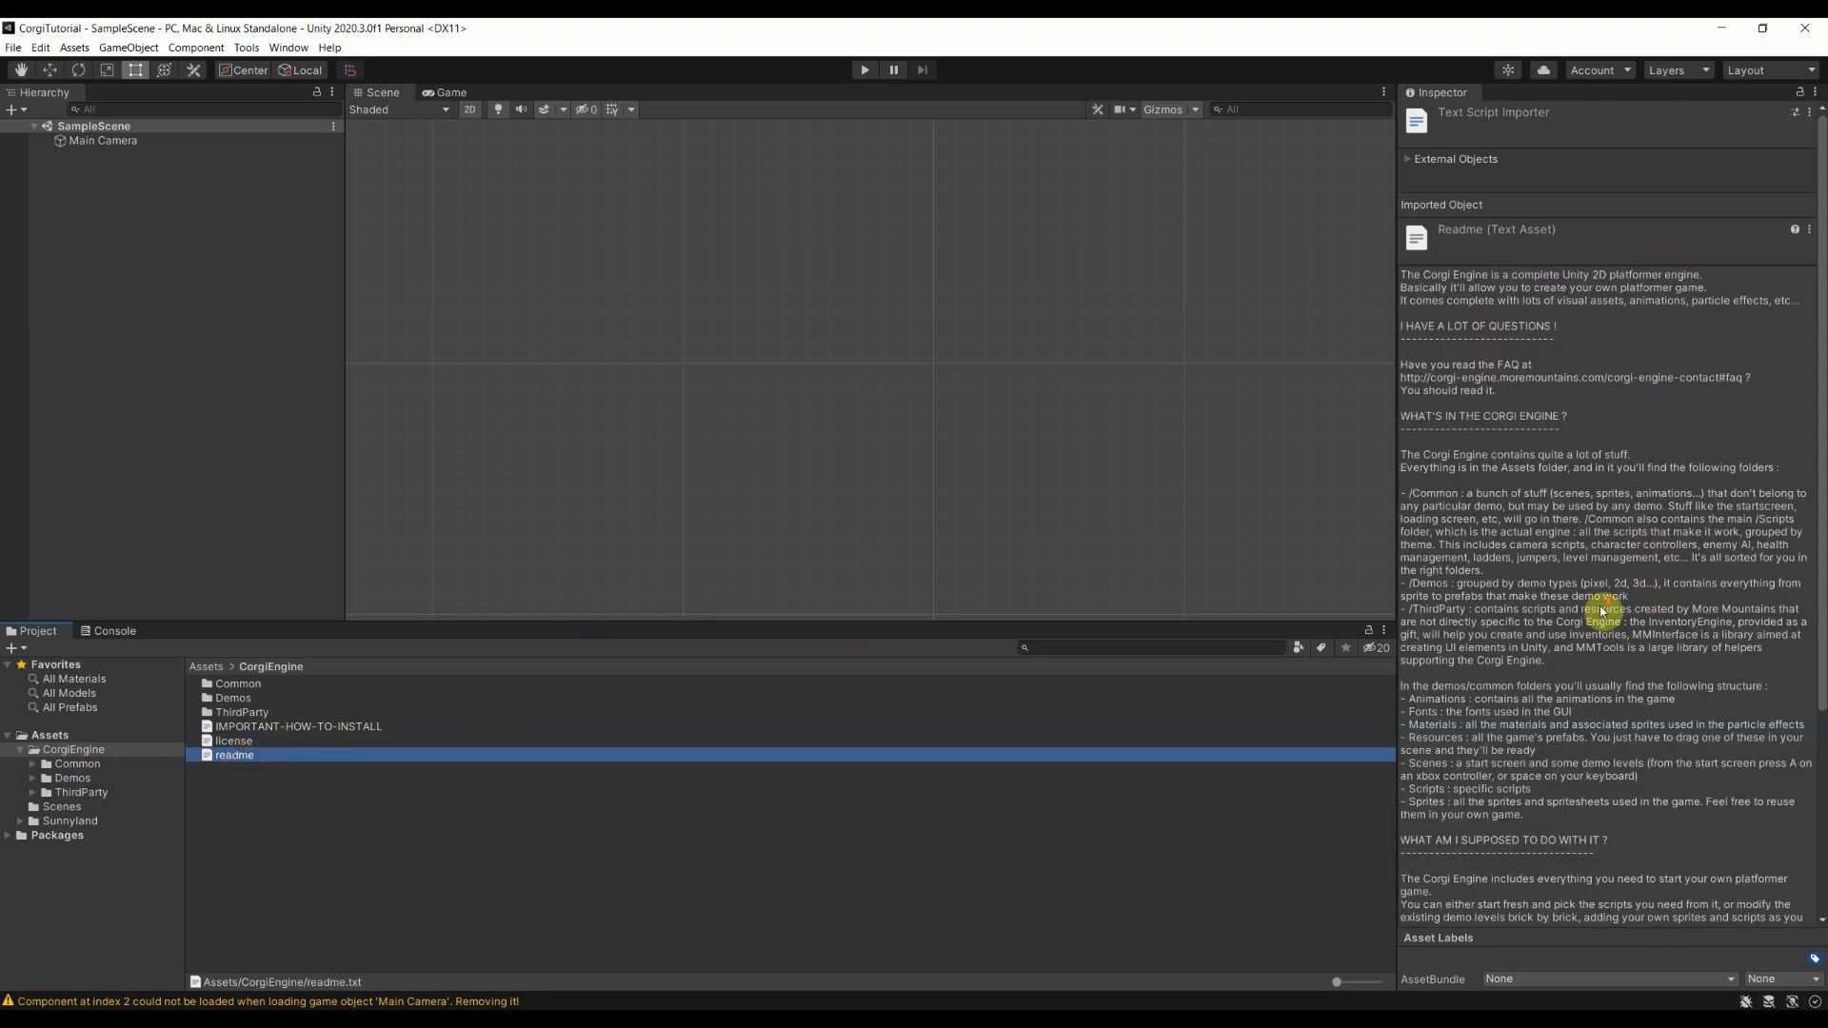
{"action": "scroll", "coordinate": [1602, 614], "scroll_direction": "down", "scroll_amount": 5}
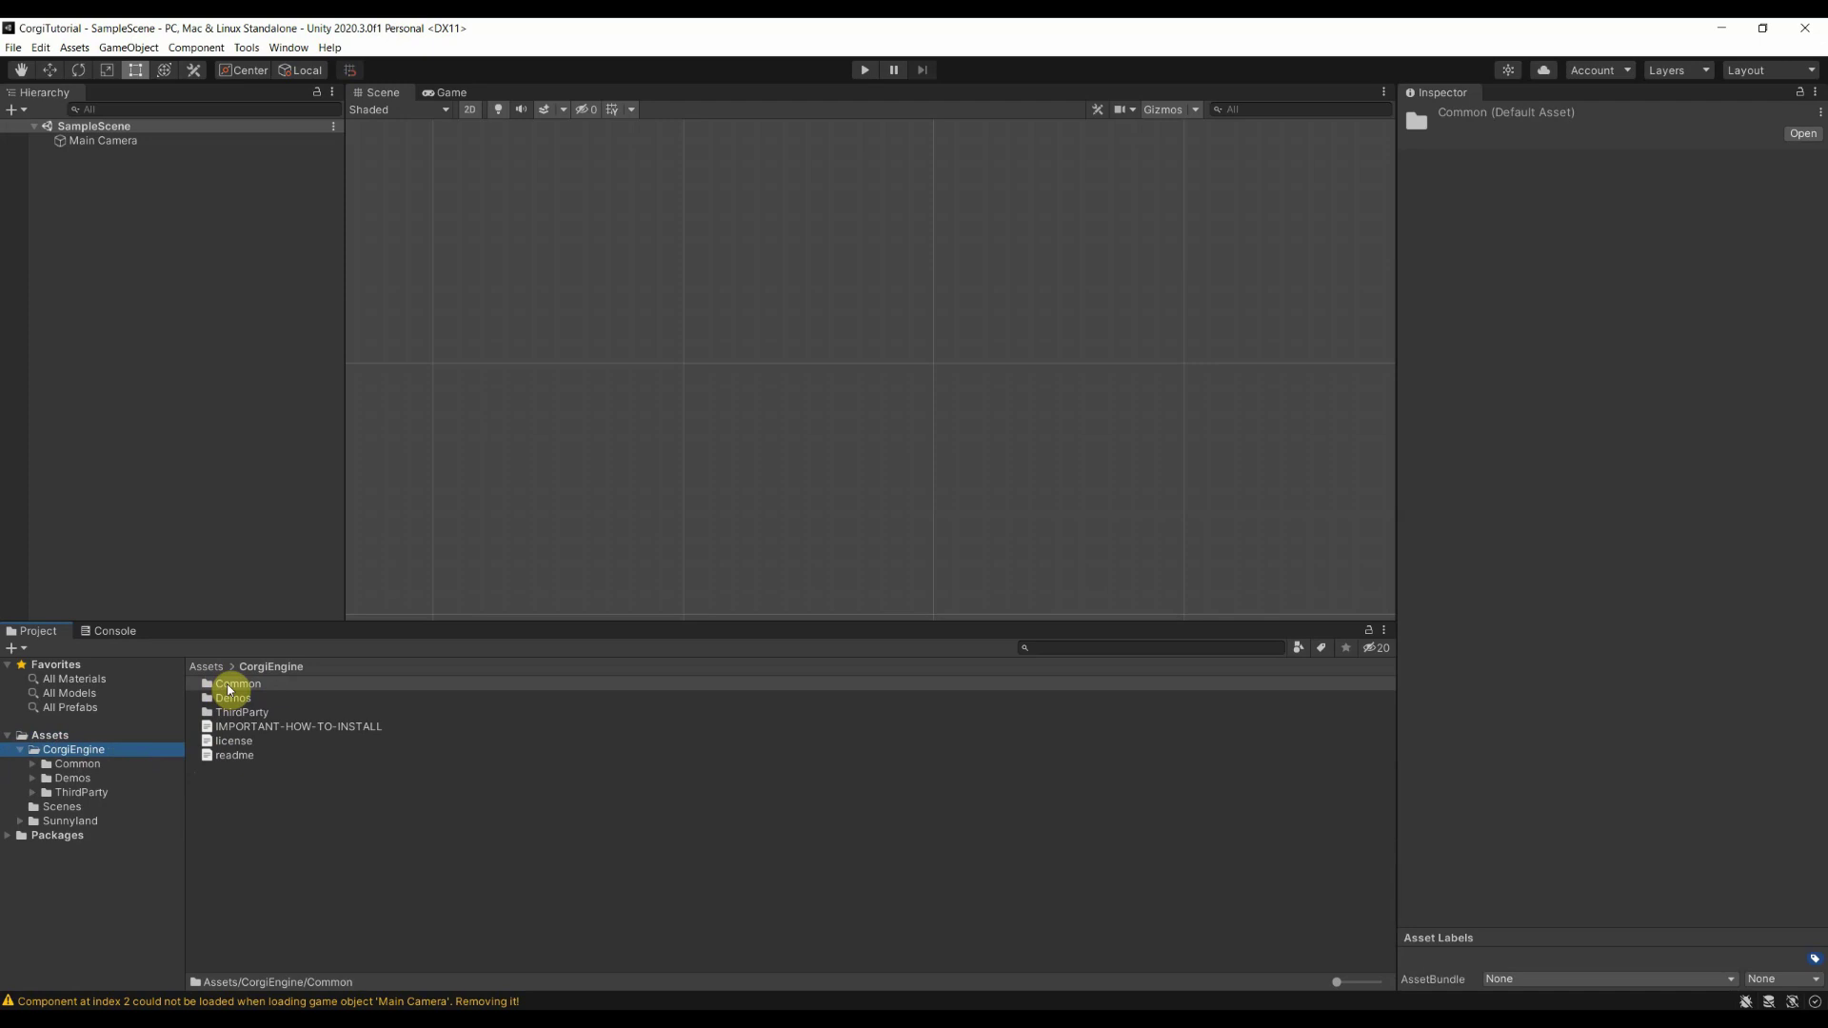
Expand Common and browse its Prefabs and Scripts subfolders
{"action": "left_click", "coordinate": [34, 765]}
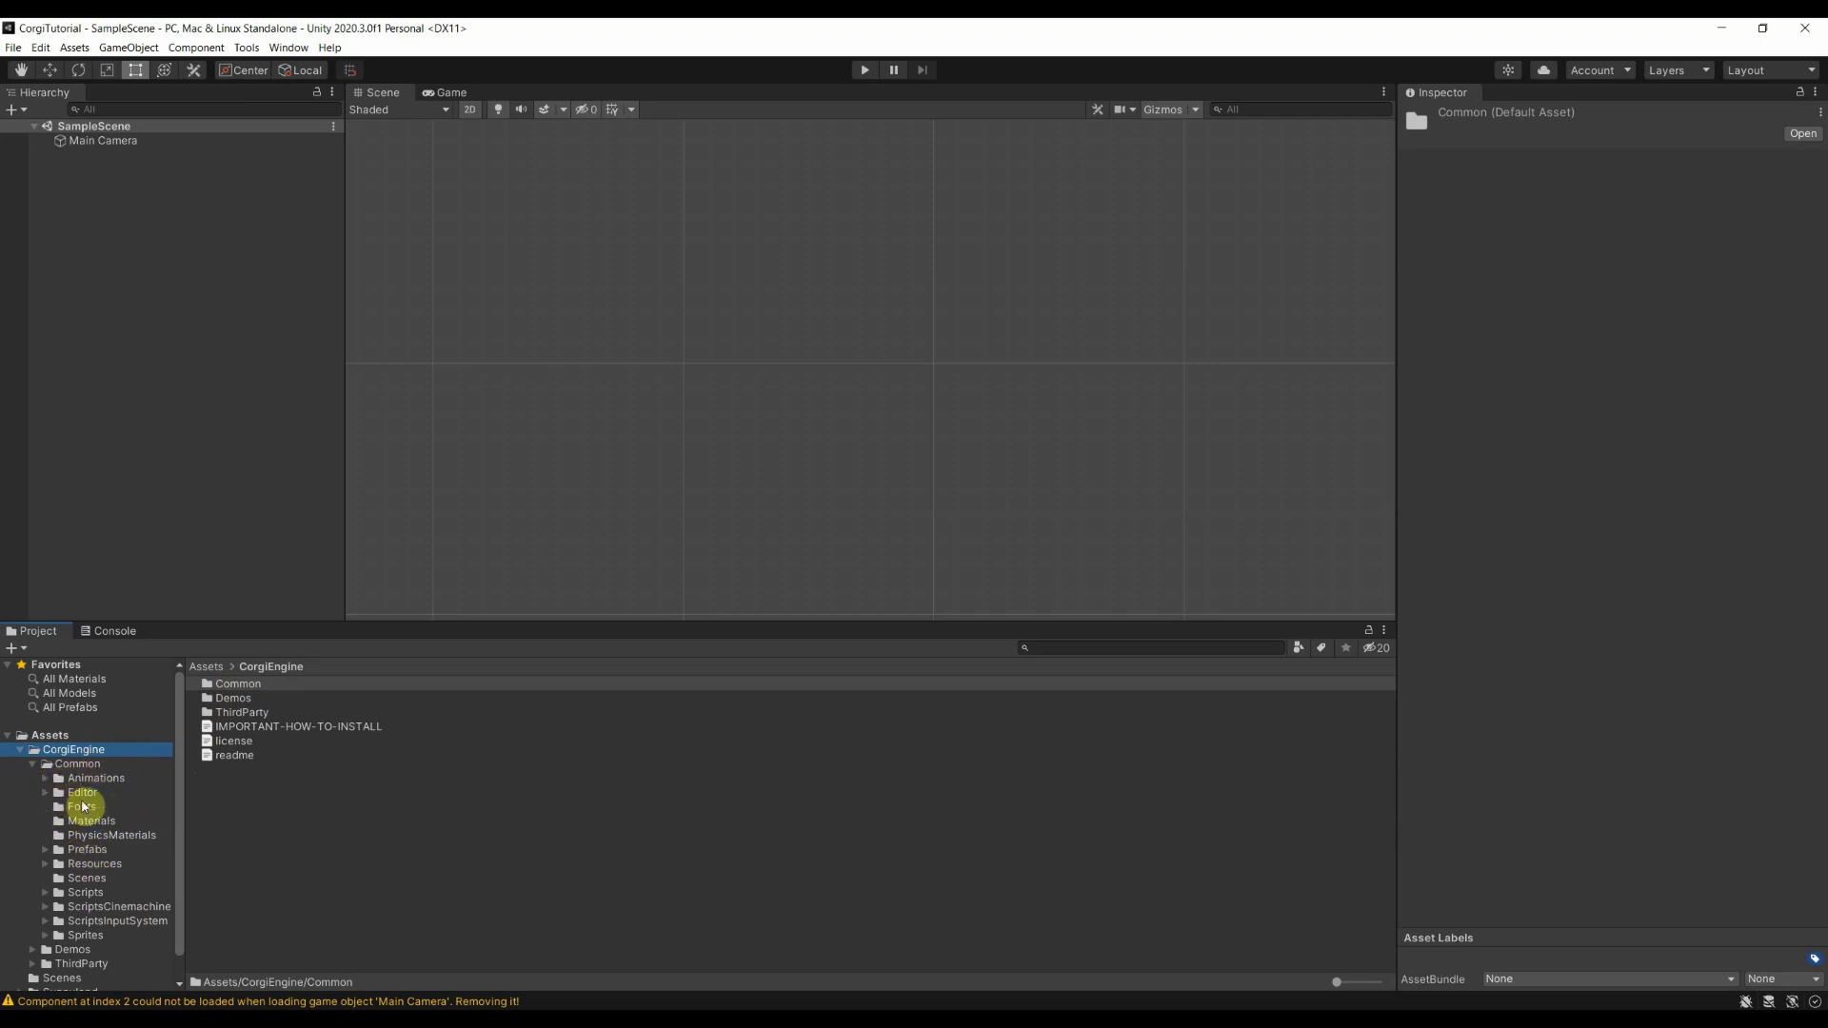
{"action": "left_click", "coordinate": [88, 850]}
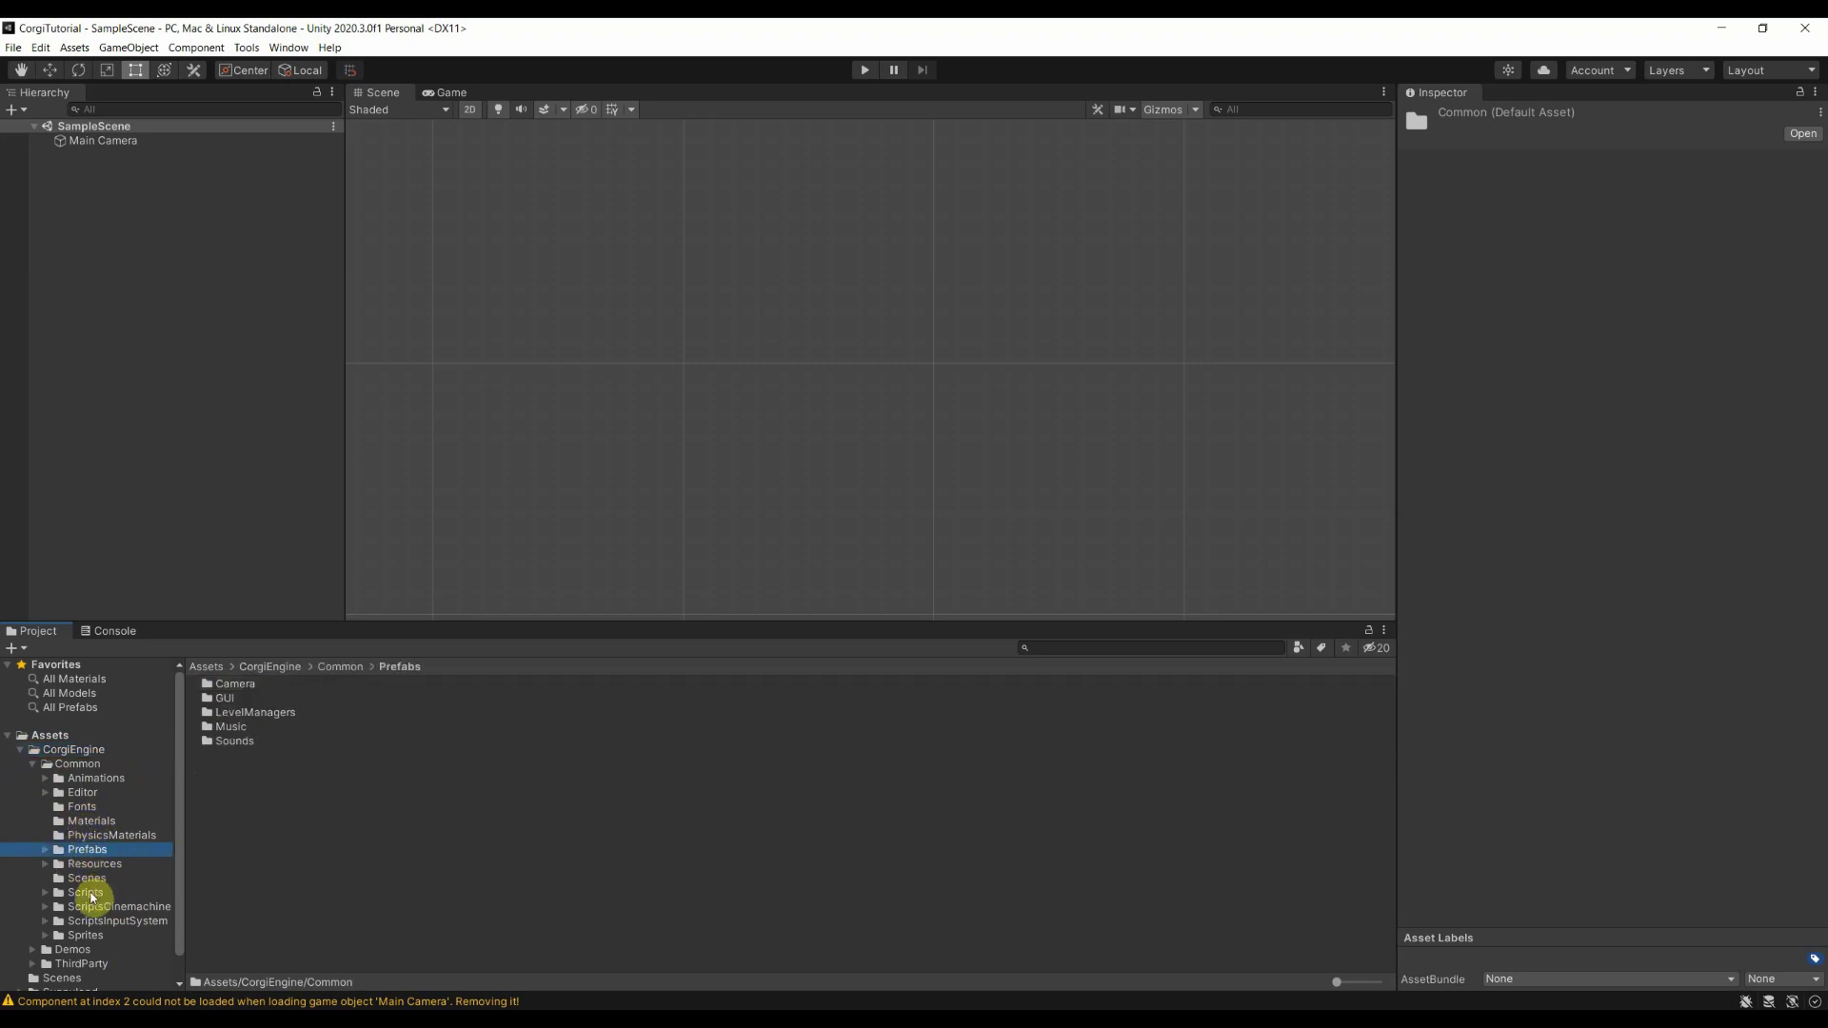
{"action": "left_click", "coordinate": [88, 893]}
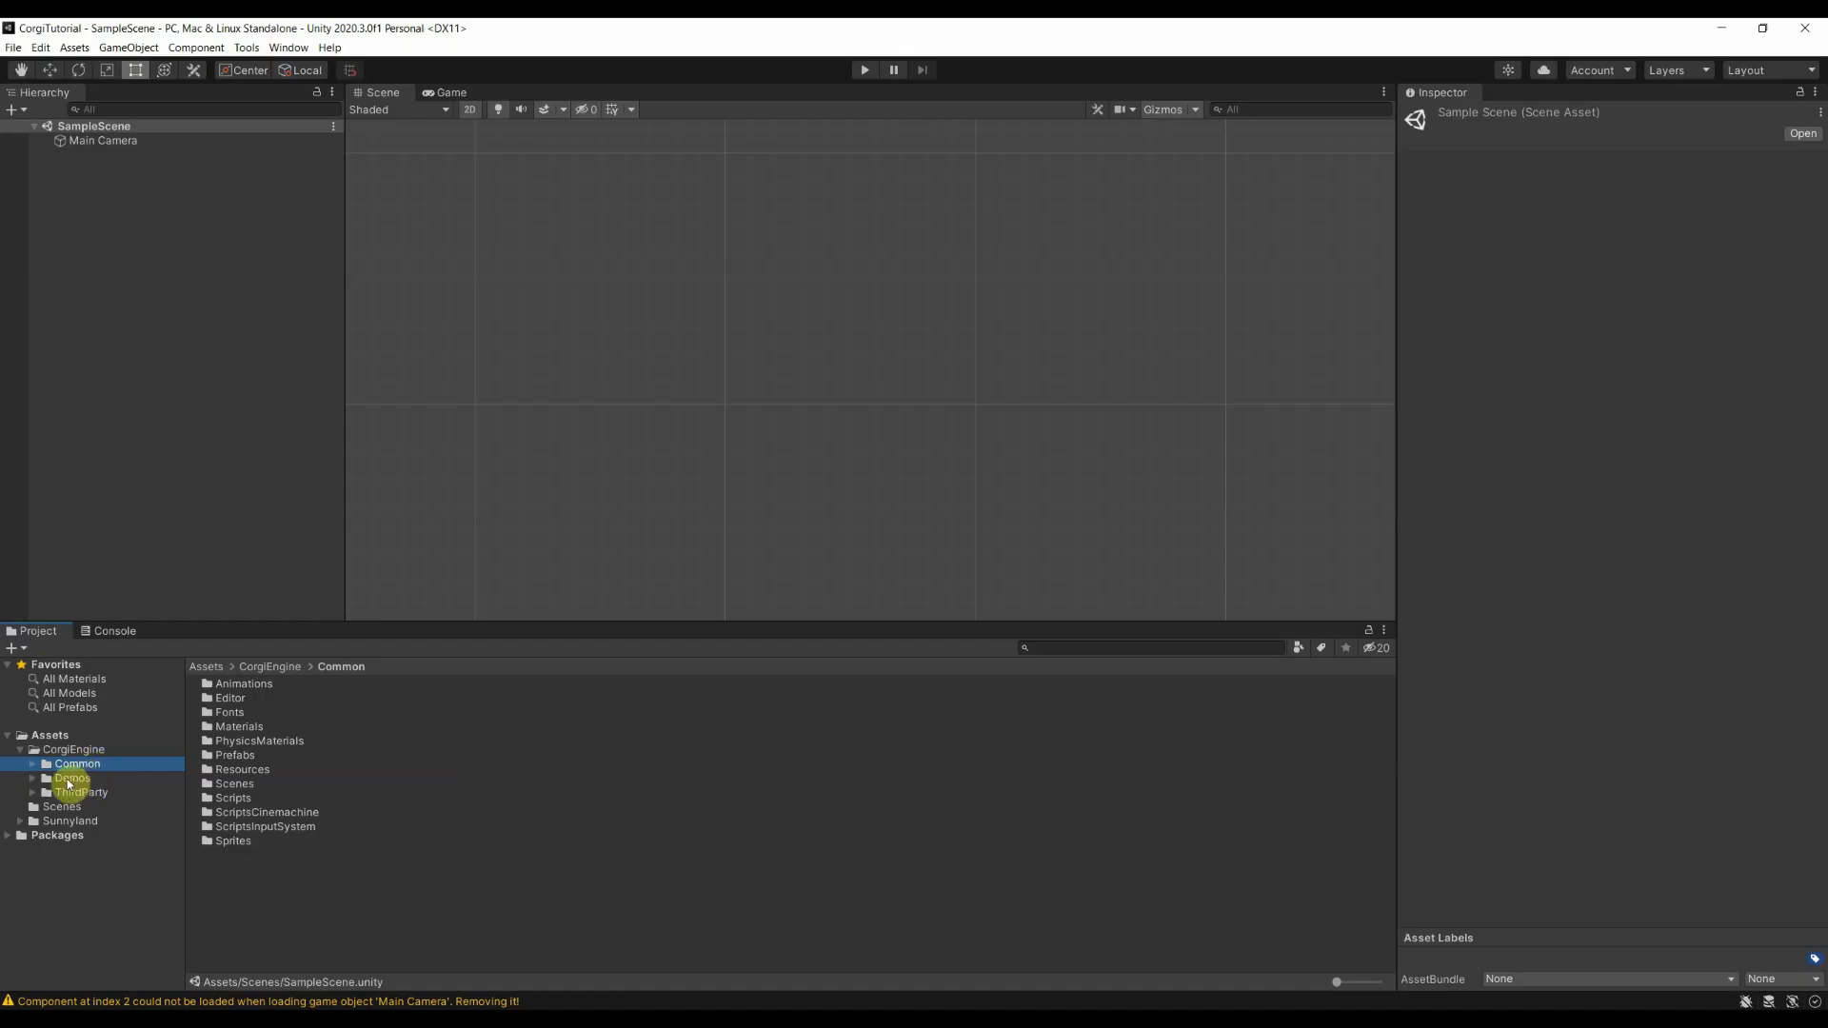
Expand Demos, browse the Brobro and Minimal folders, and select the MinimalLevel scene
{"action": "left_click", "coordinate": [32, 778]}
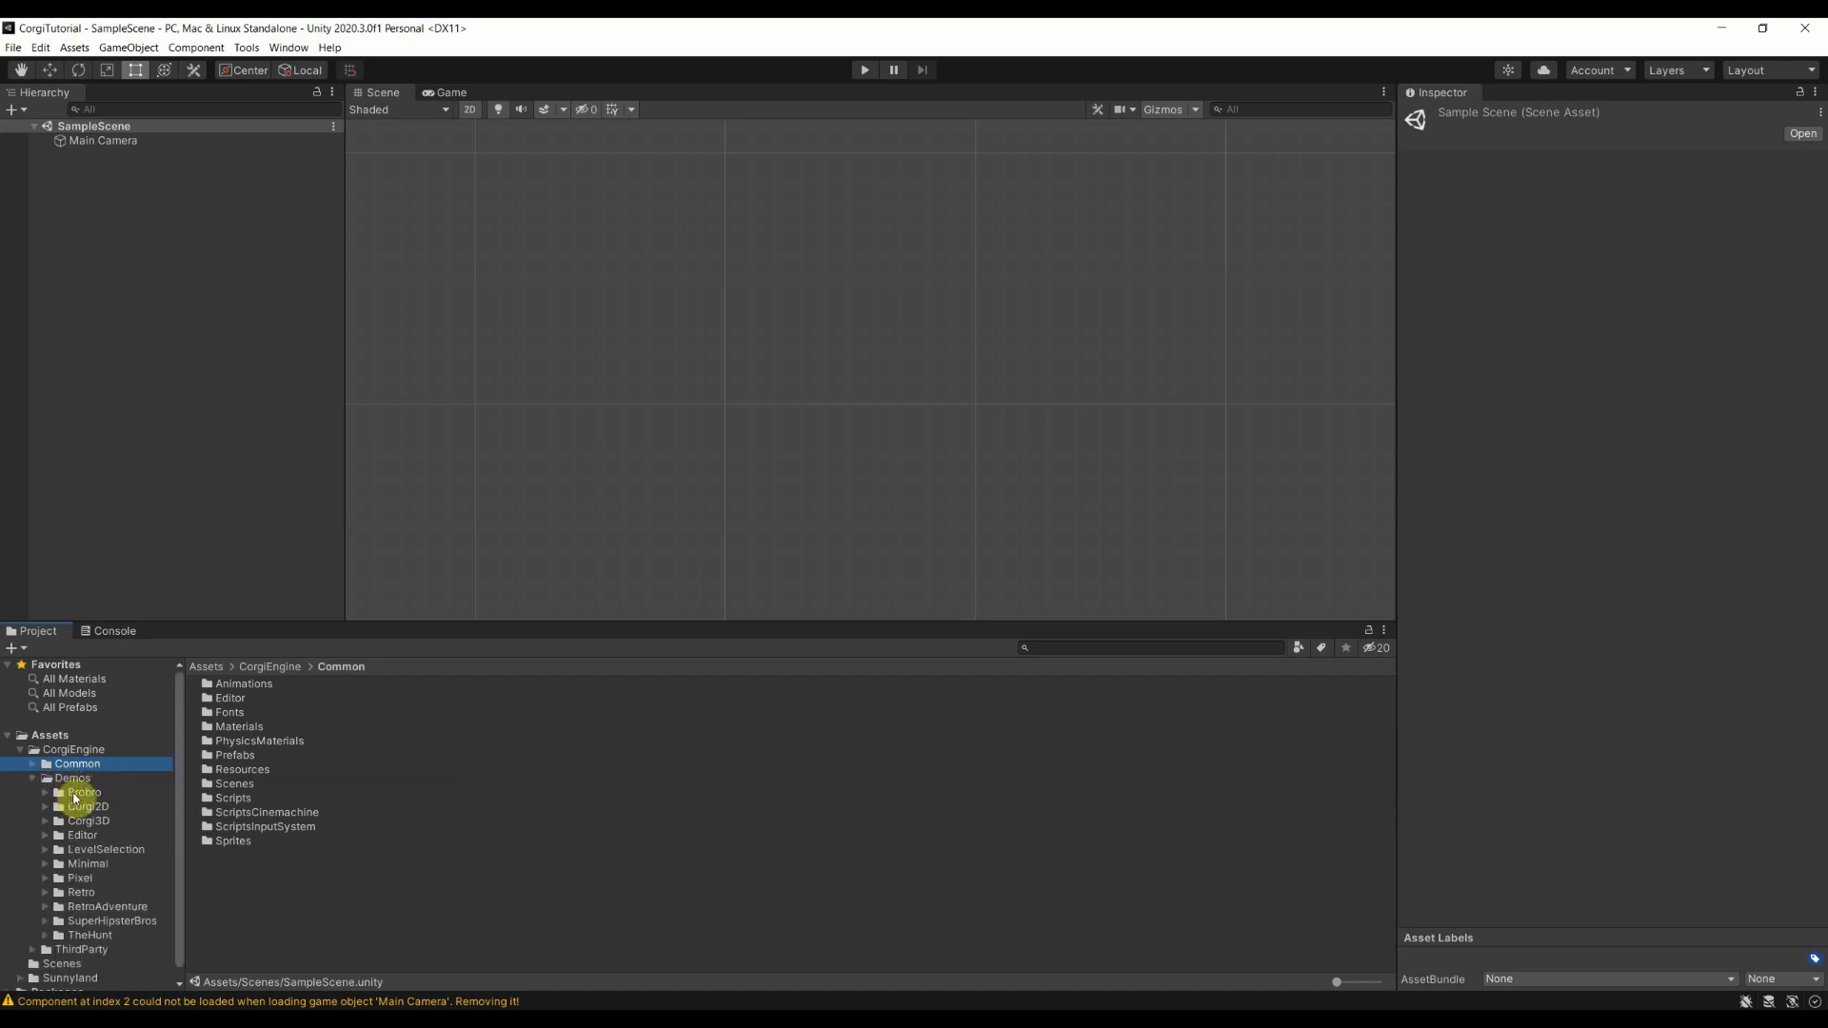
{"action": "left_click", "coordinate": [75, 795]}
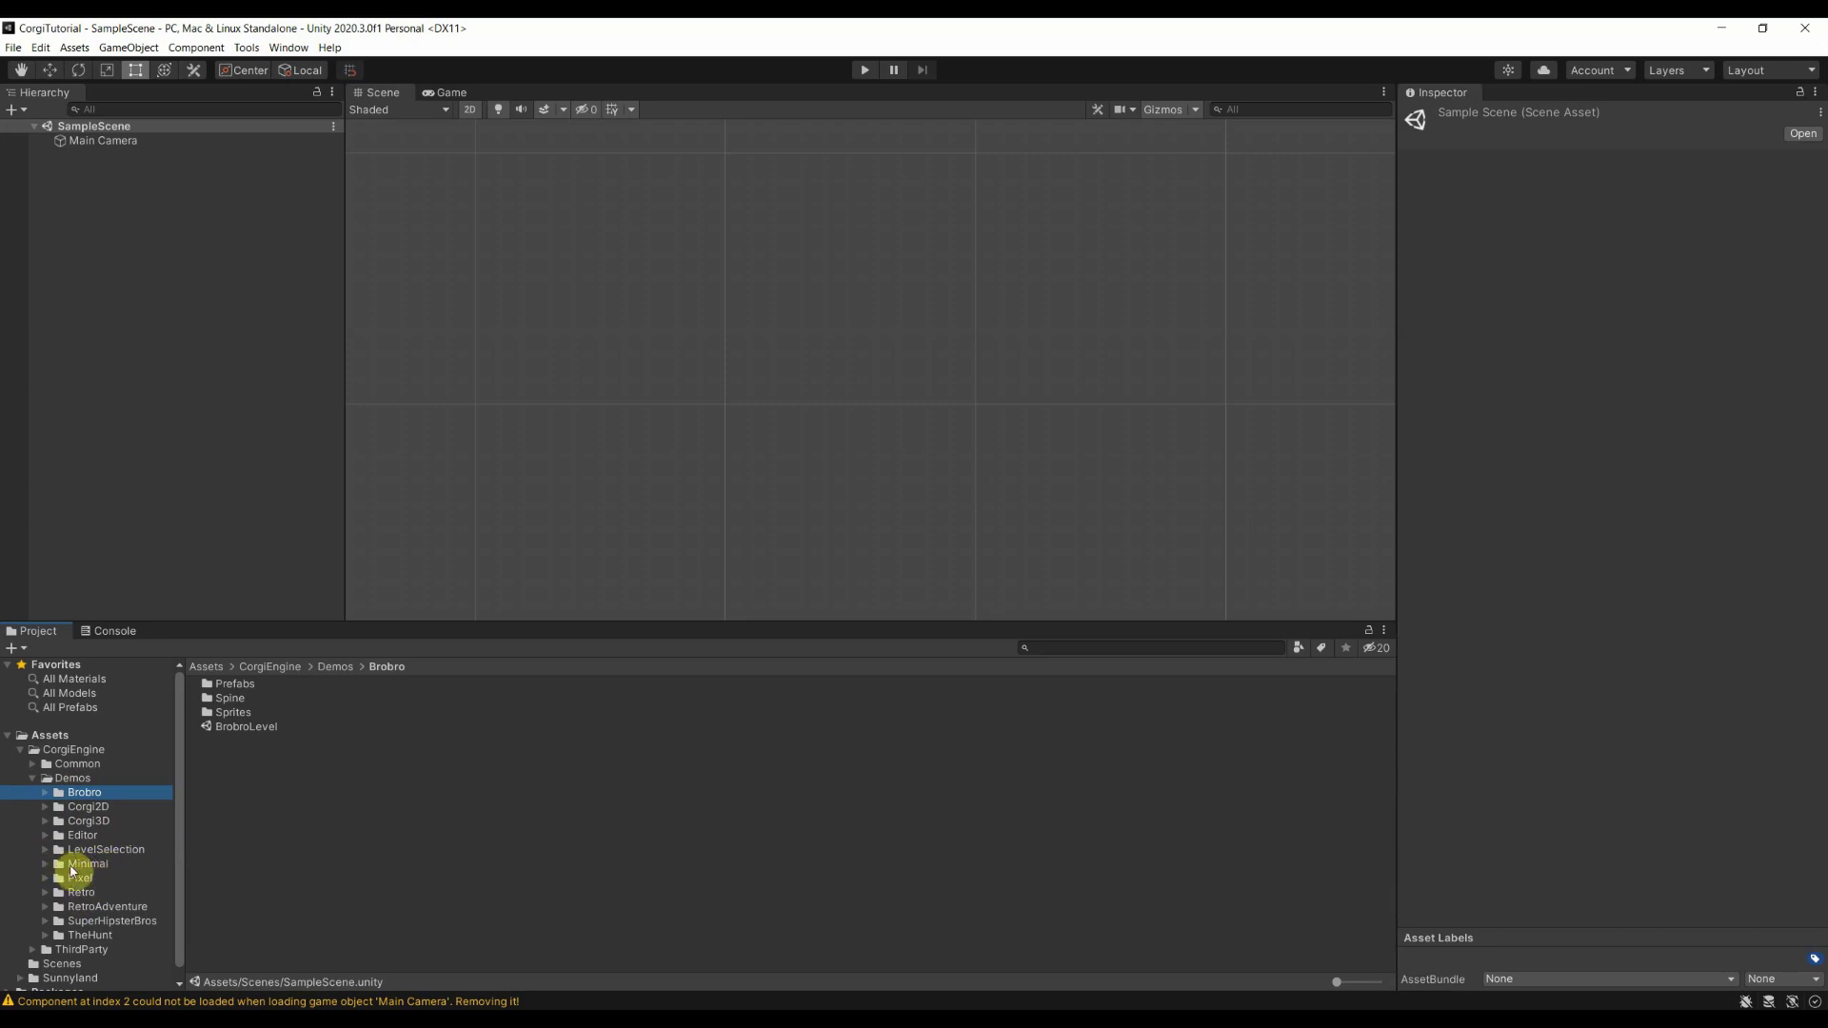
{"action": "left_click", "coordinate": [82, 866]}
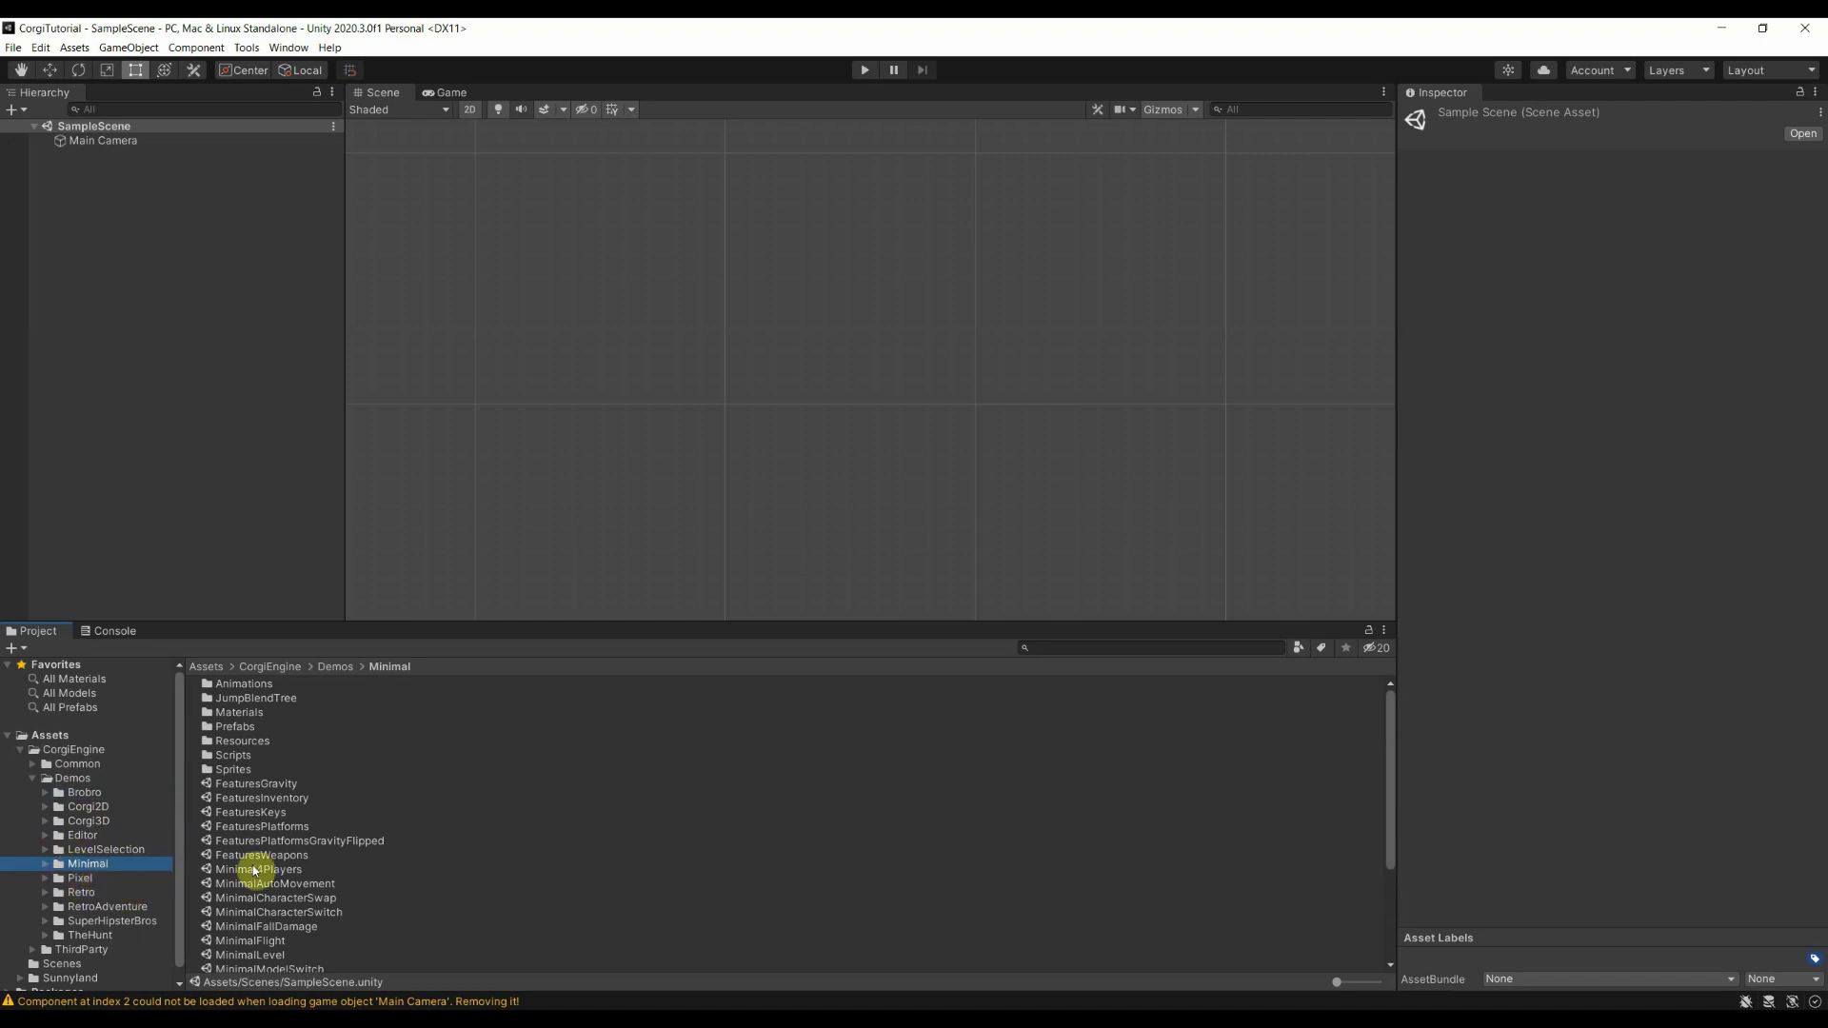
{"action": "scroll", "coordinate": [289, 893], "scroll_direction": "down", "scroll_amount": 3}
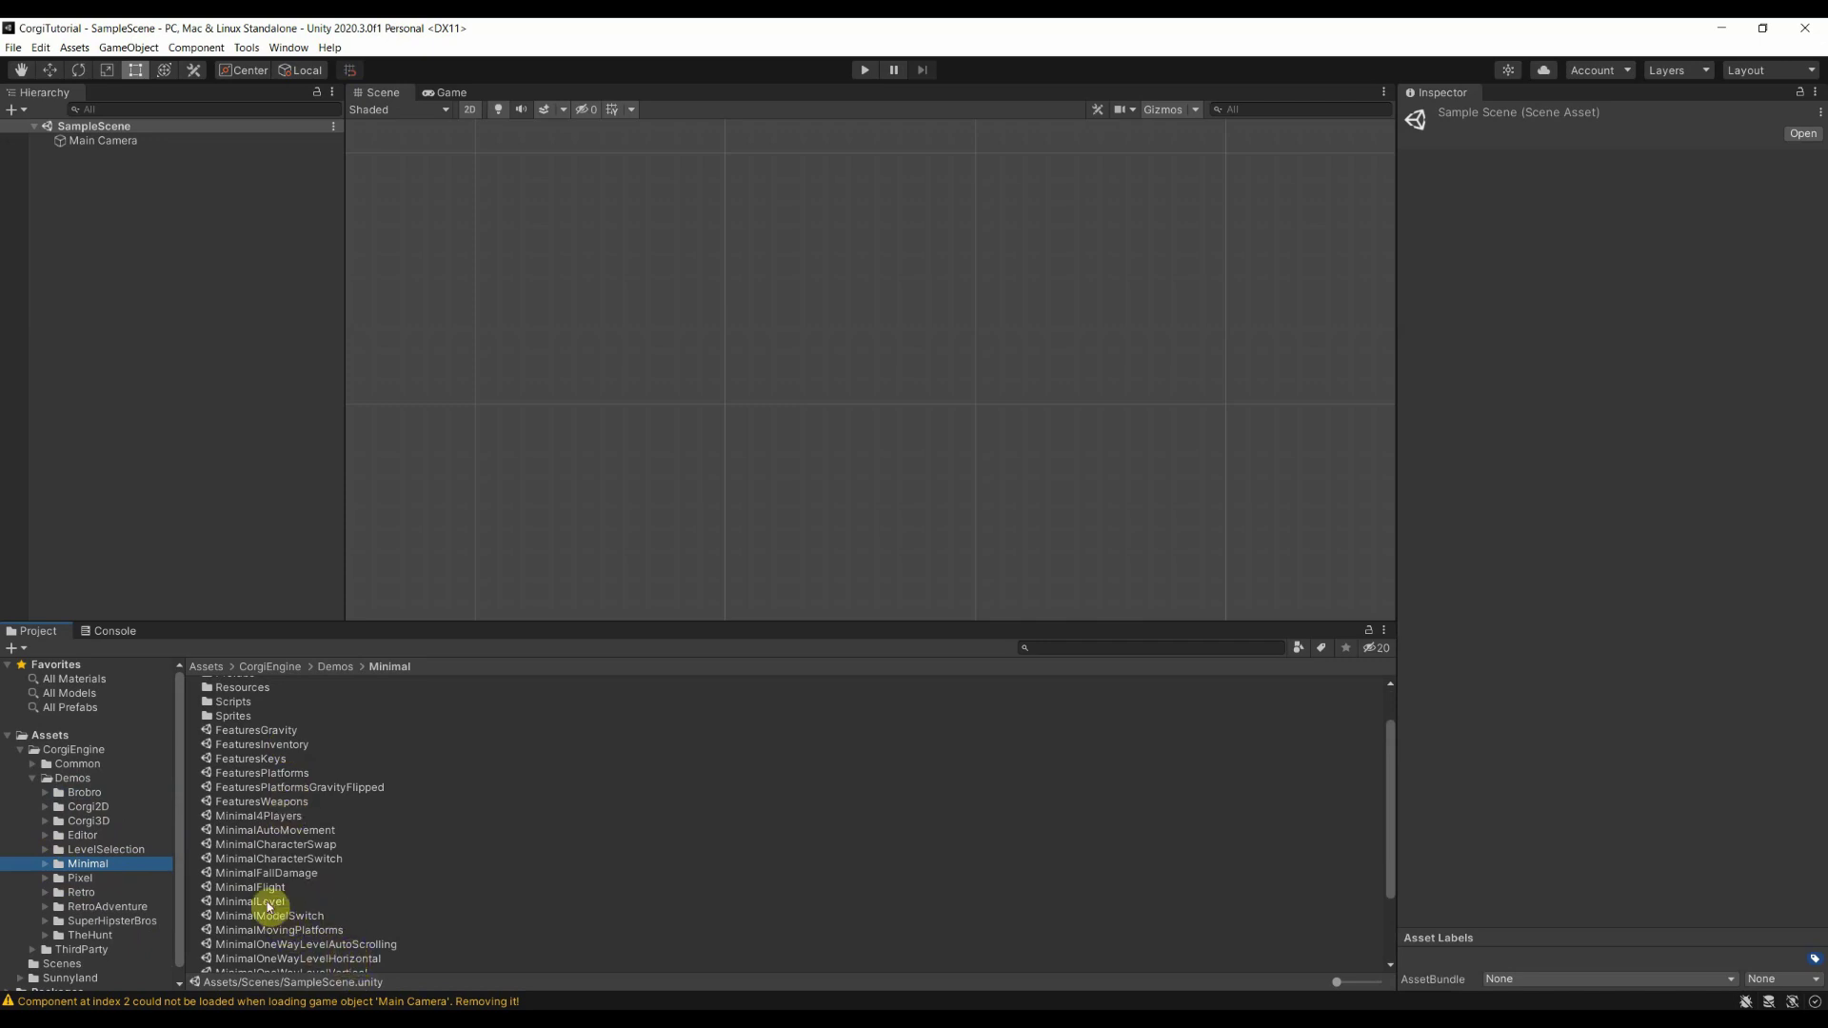
{"action": "left_click", "coordinate": [264, 735]}
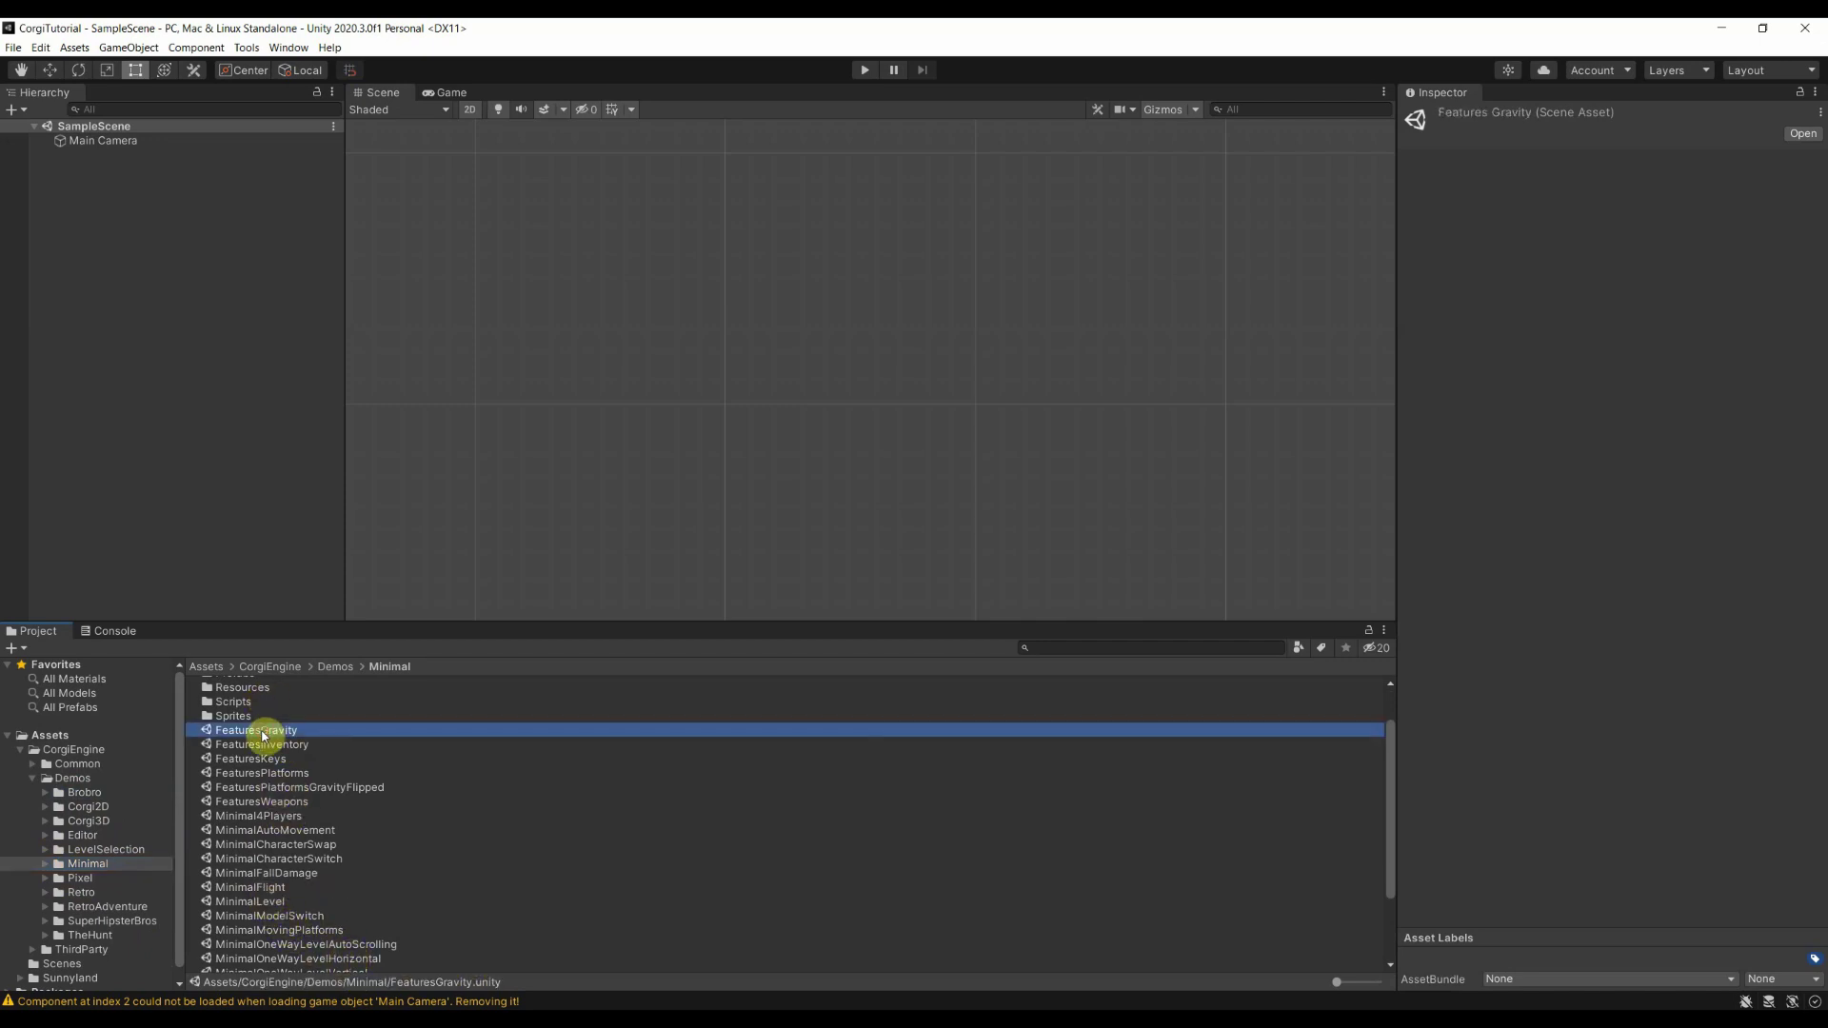
{"action": "scroll", "coordinate": [288, 901], "scroll_direction": "down", "scroll_amount": 2}
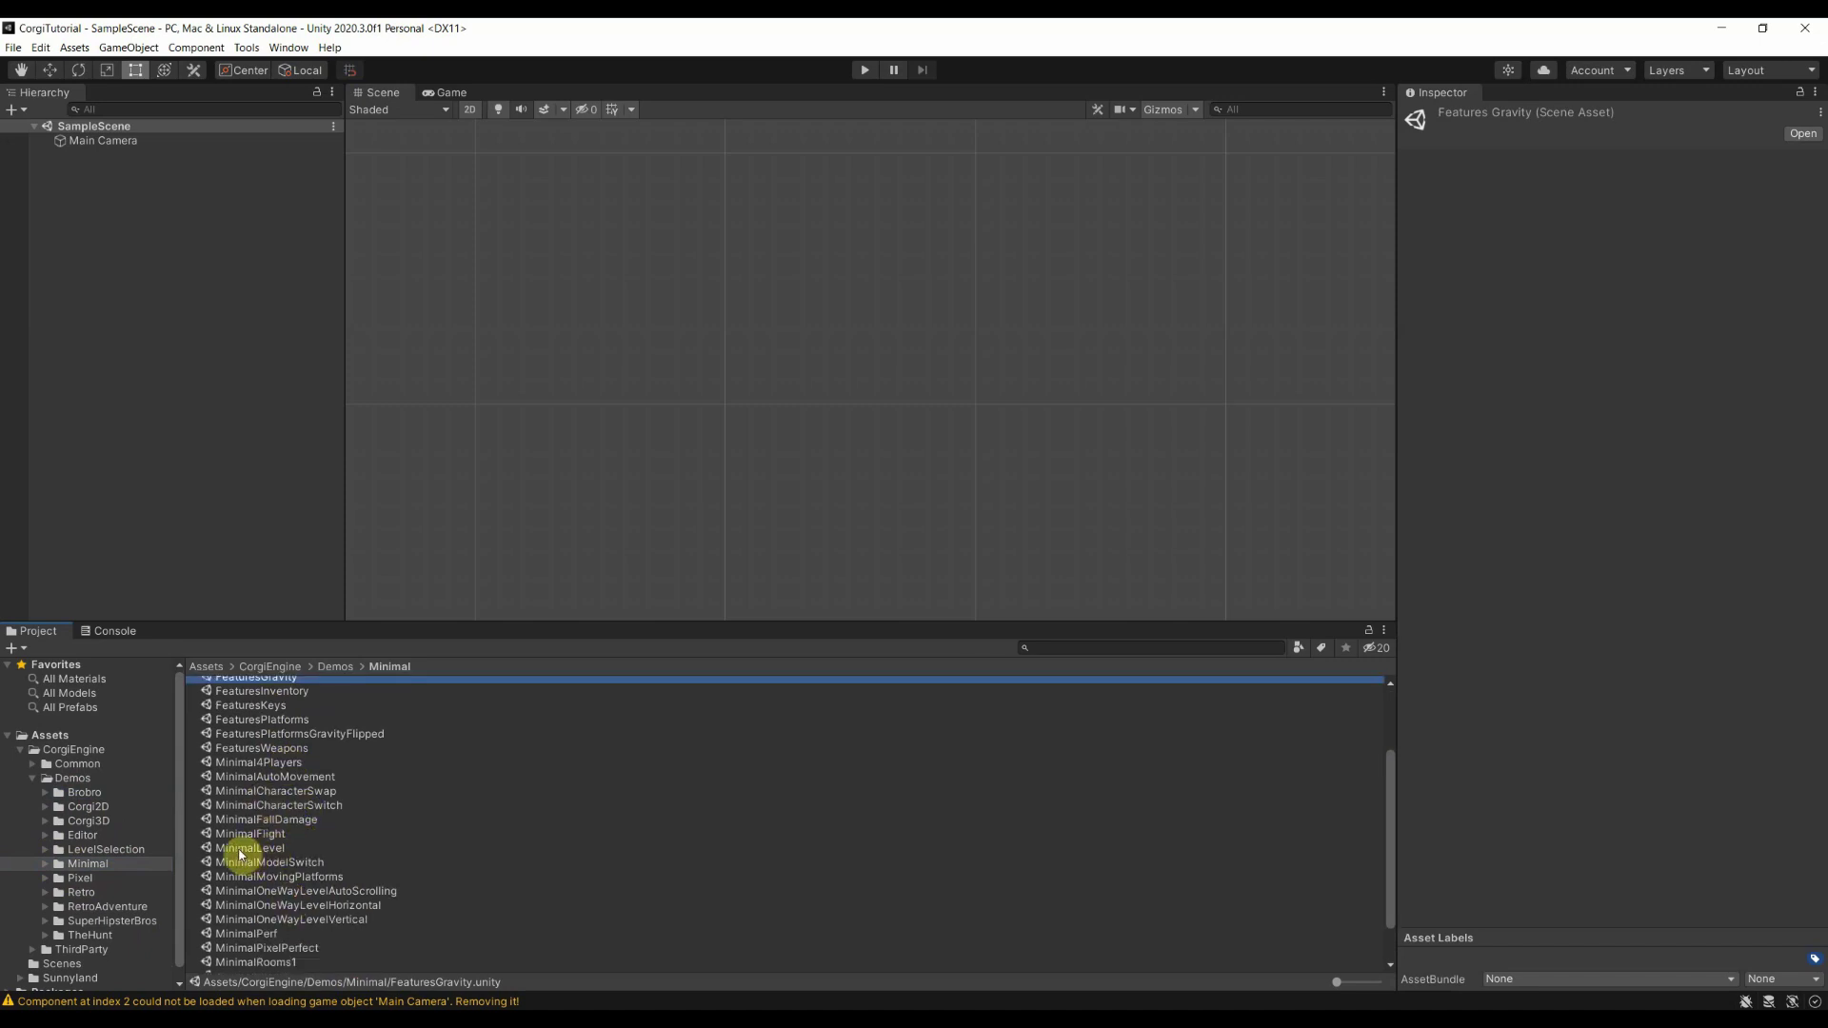
{"action": "left_click", "coordinate": [239, 848]}
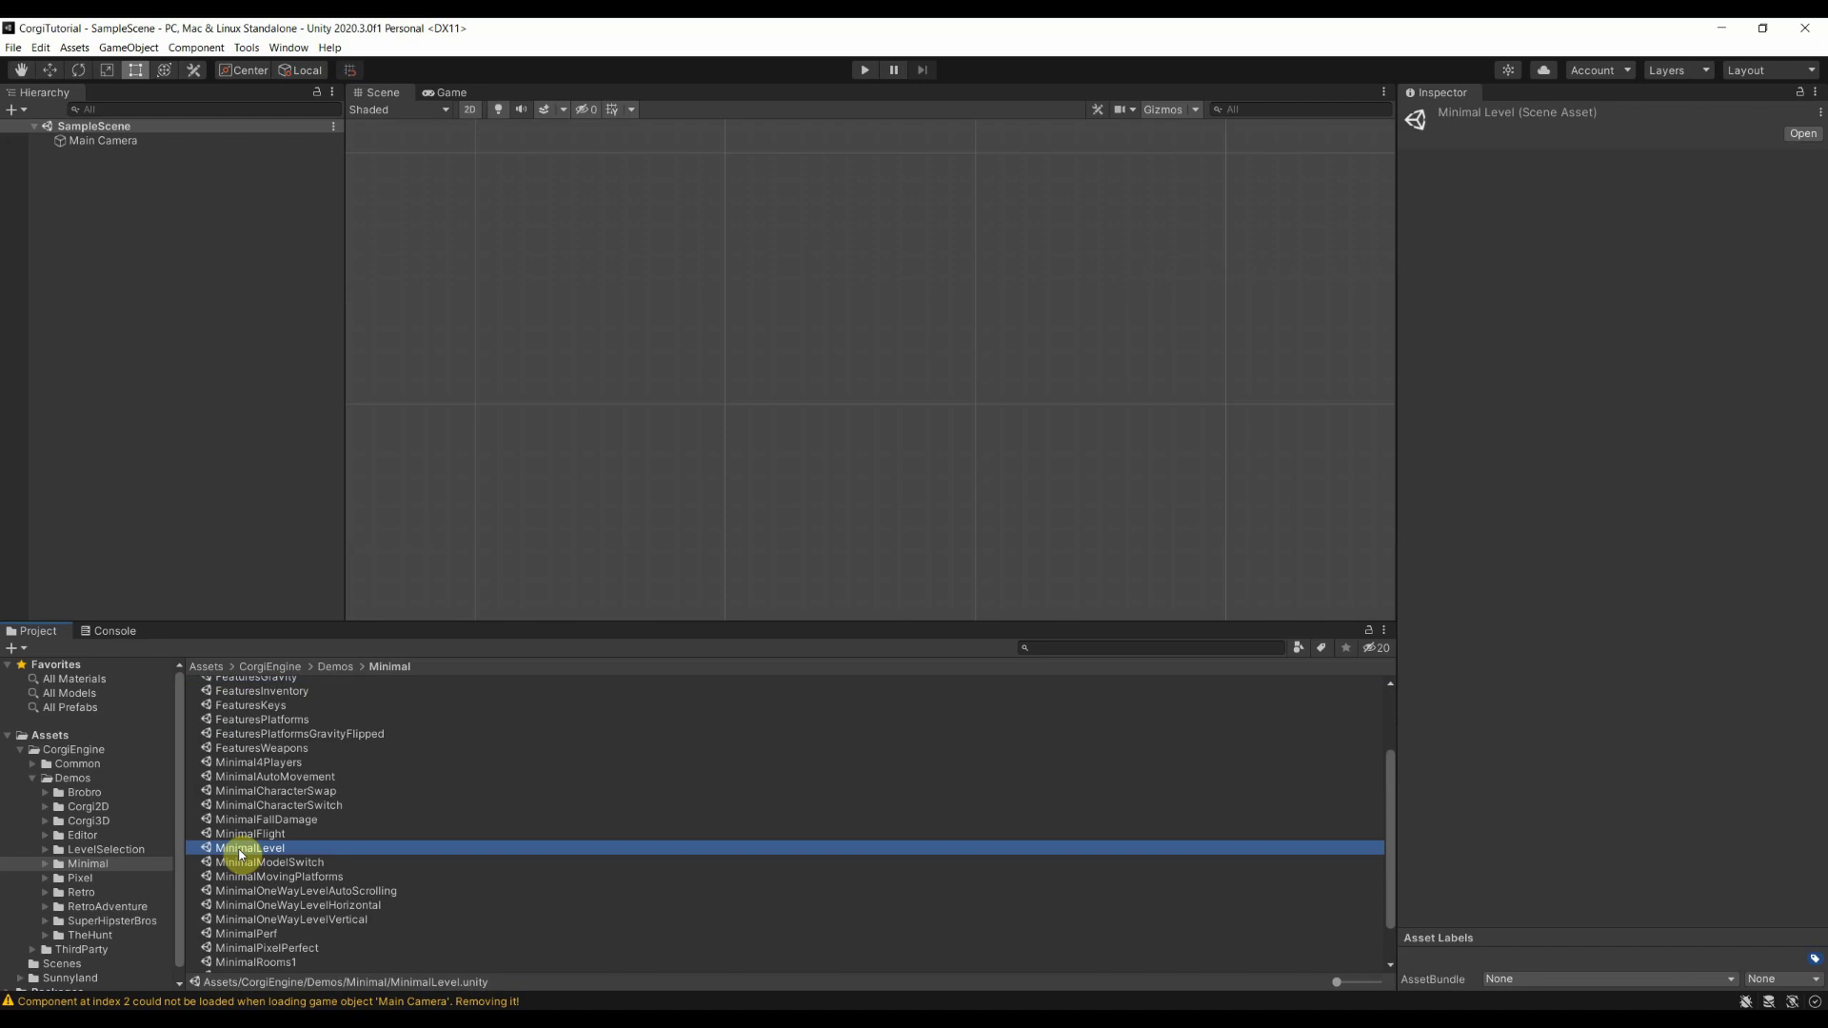
Open the MinimalLevel scene and pan the Scene view across the whole level
{"action": "double_click", "coordinate": [240, 850]}
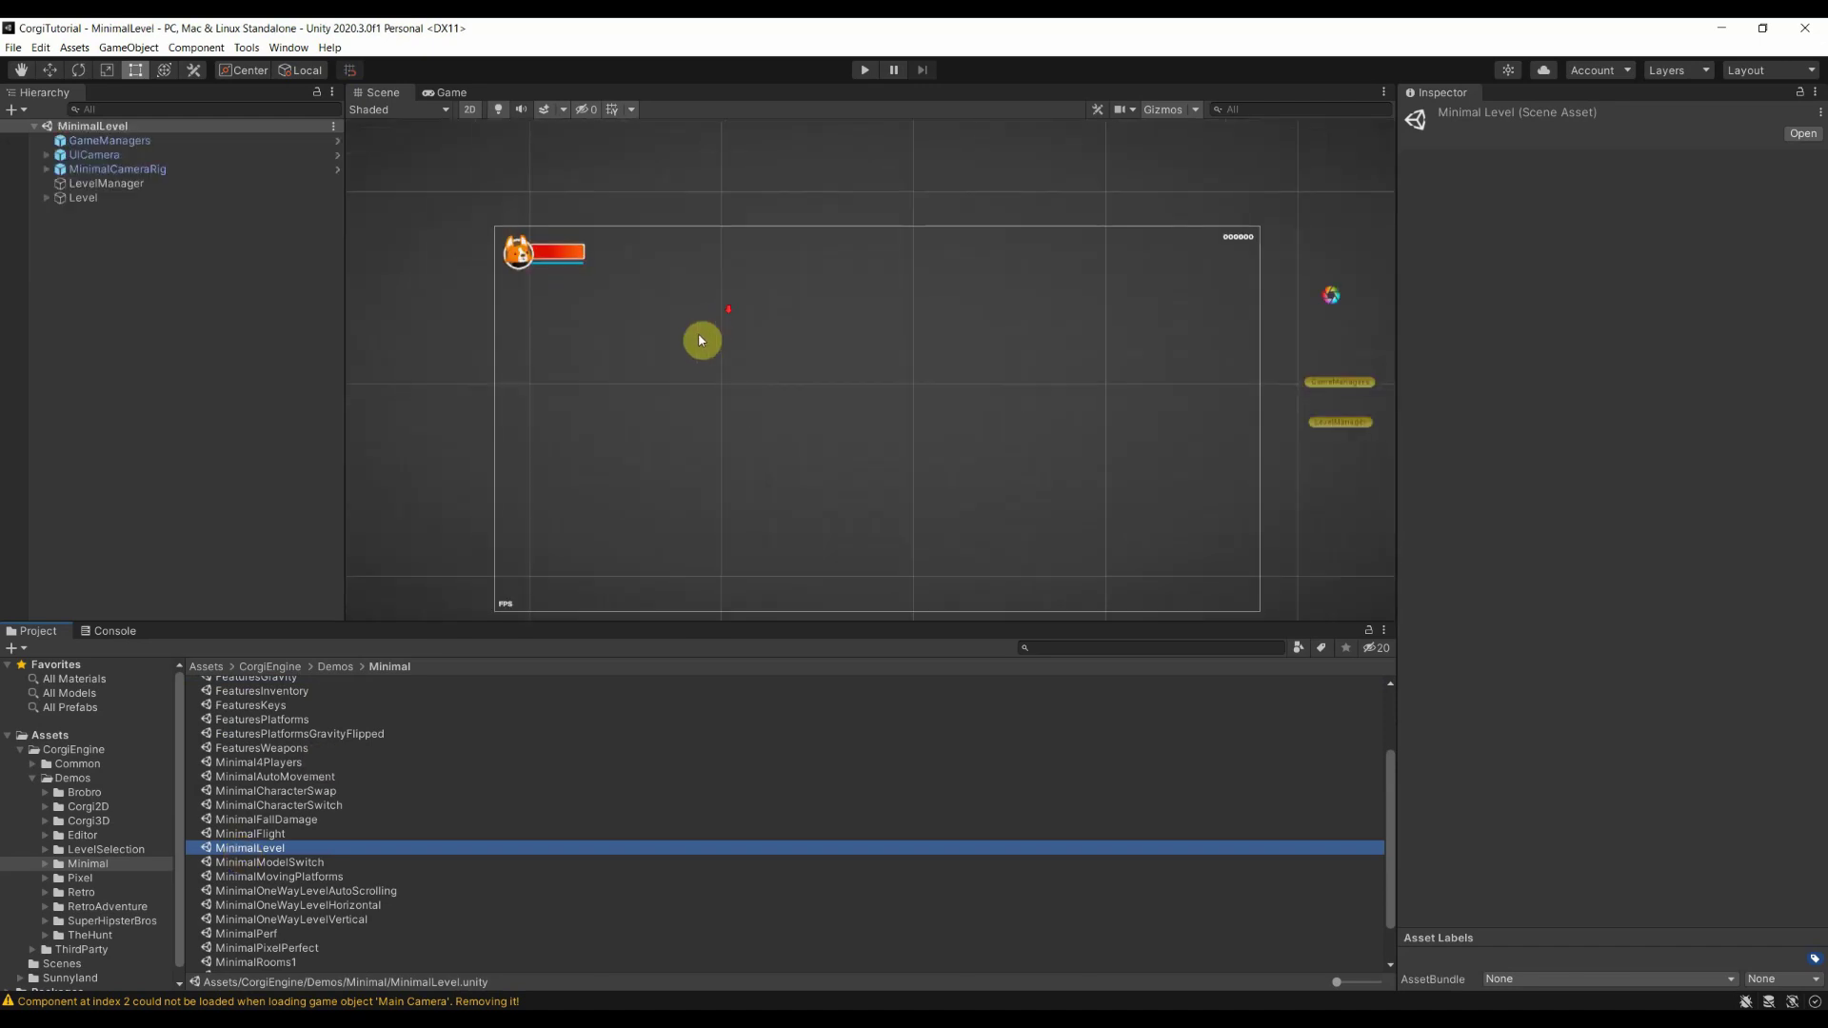
{"action": "scroll", "coordinate": [702, 340], "scroll_direction": "down", "scroll_amount": 4}
{"action": "middle_click_drag", "start_coordinate": [816, 403], "coordinate": [567, 432]}
{"action": "scroll", "coordinate": [568, 432], "scroll_direction": "down", "scroll_amount": 3}
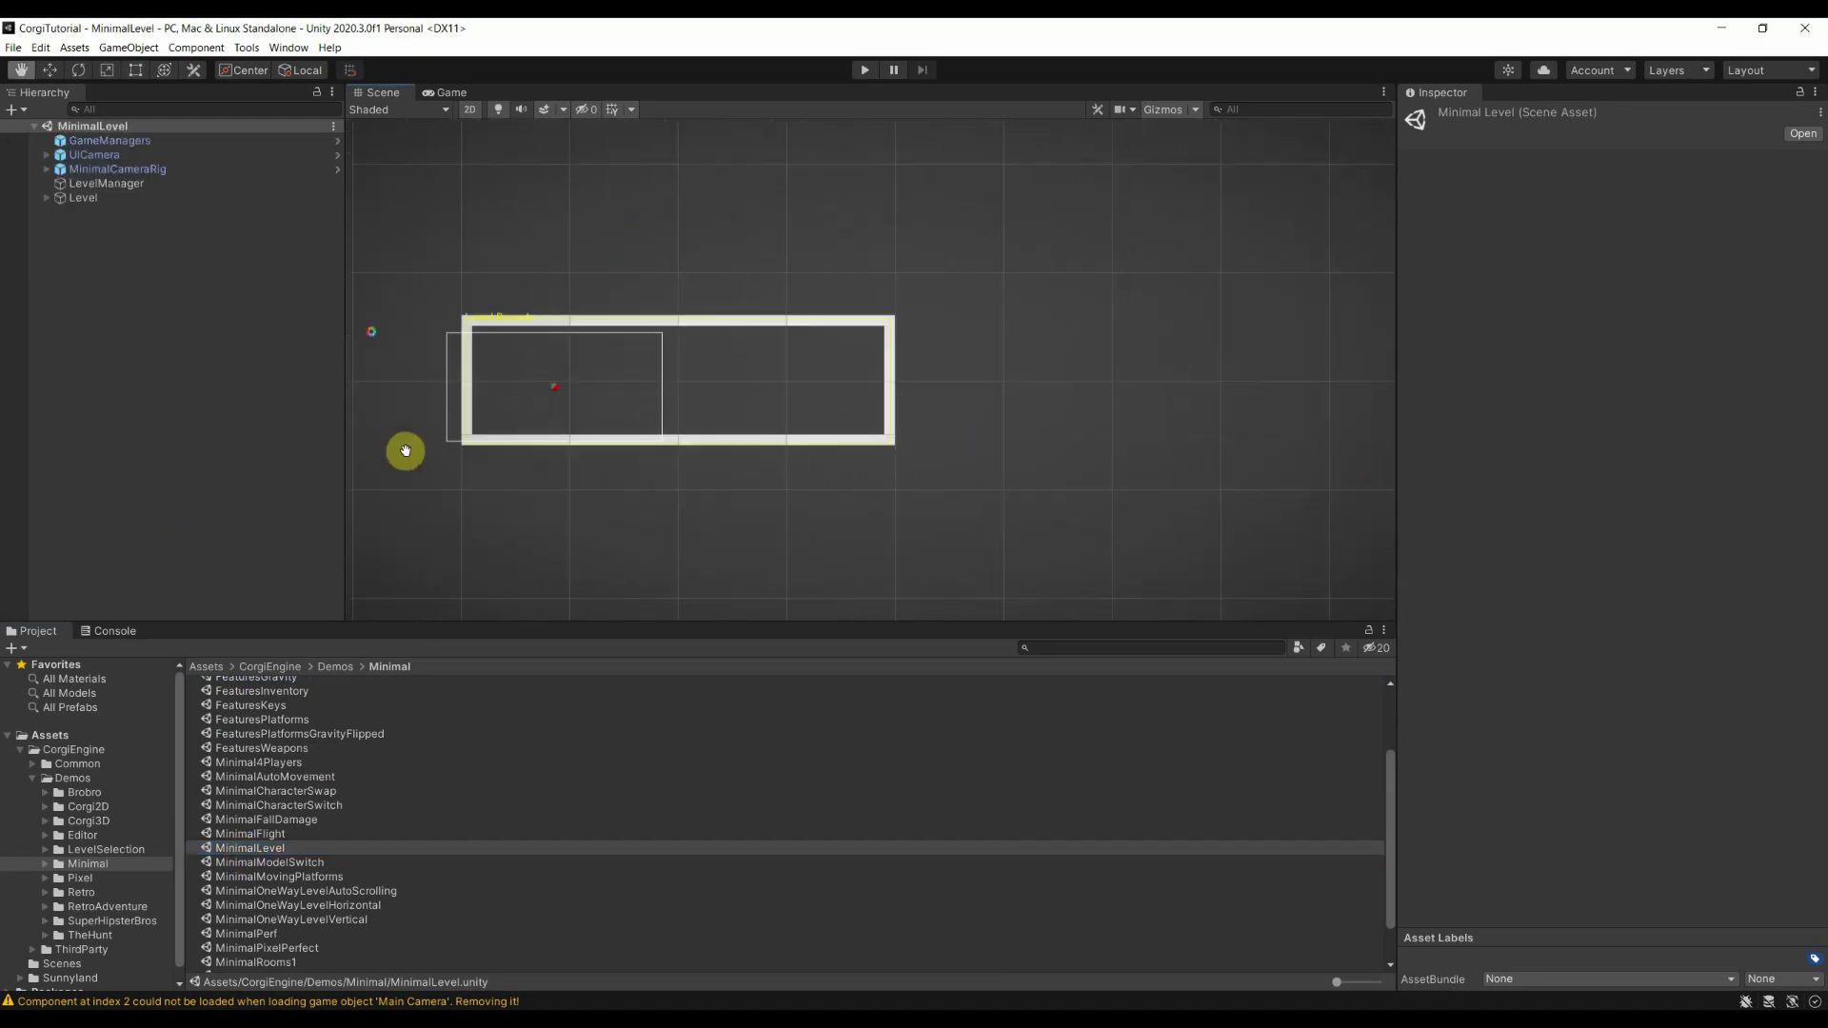
{"action": "middle_click_drag", "start_coordinate": [405, 451], "coordinate": [535, 436]}
{"action": "scroll", "coordinate": [704, 410], "scroll_direction": "up", "scroll_amount": 5}
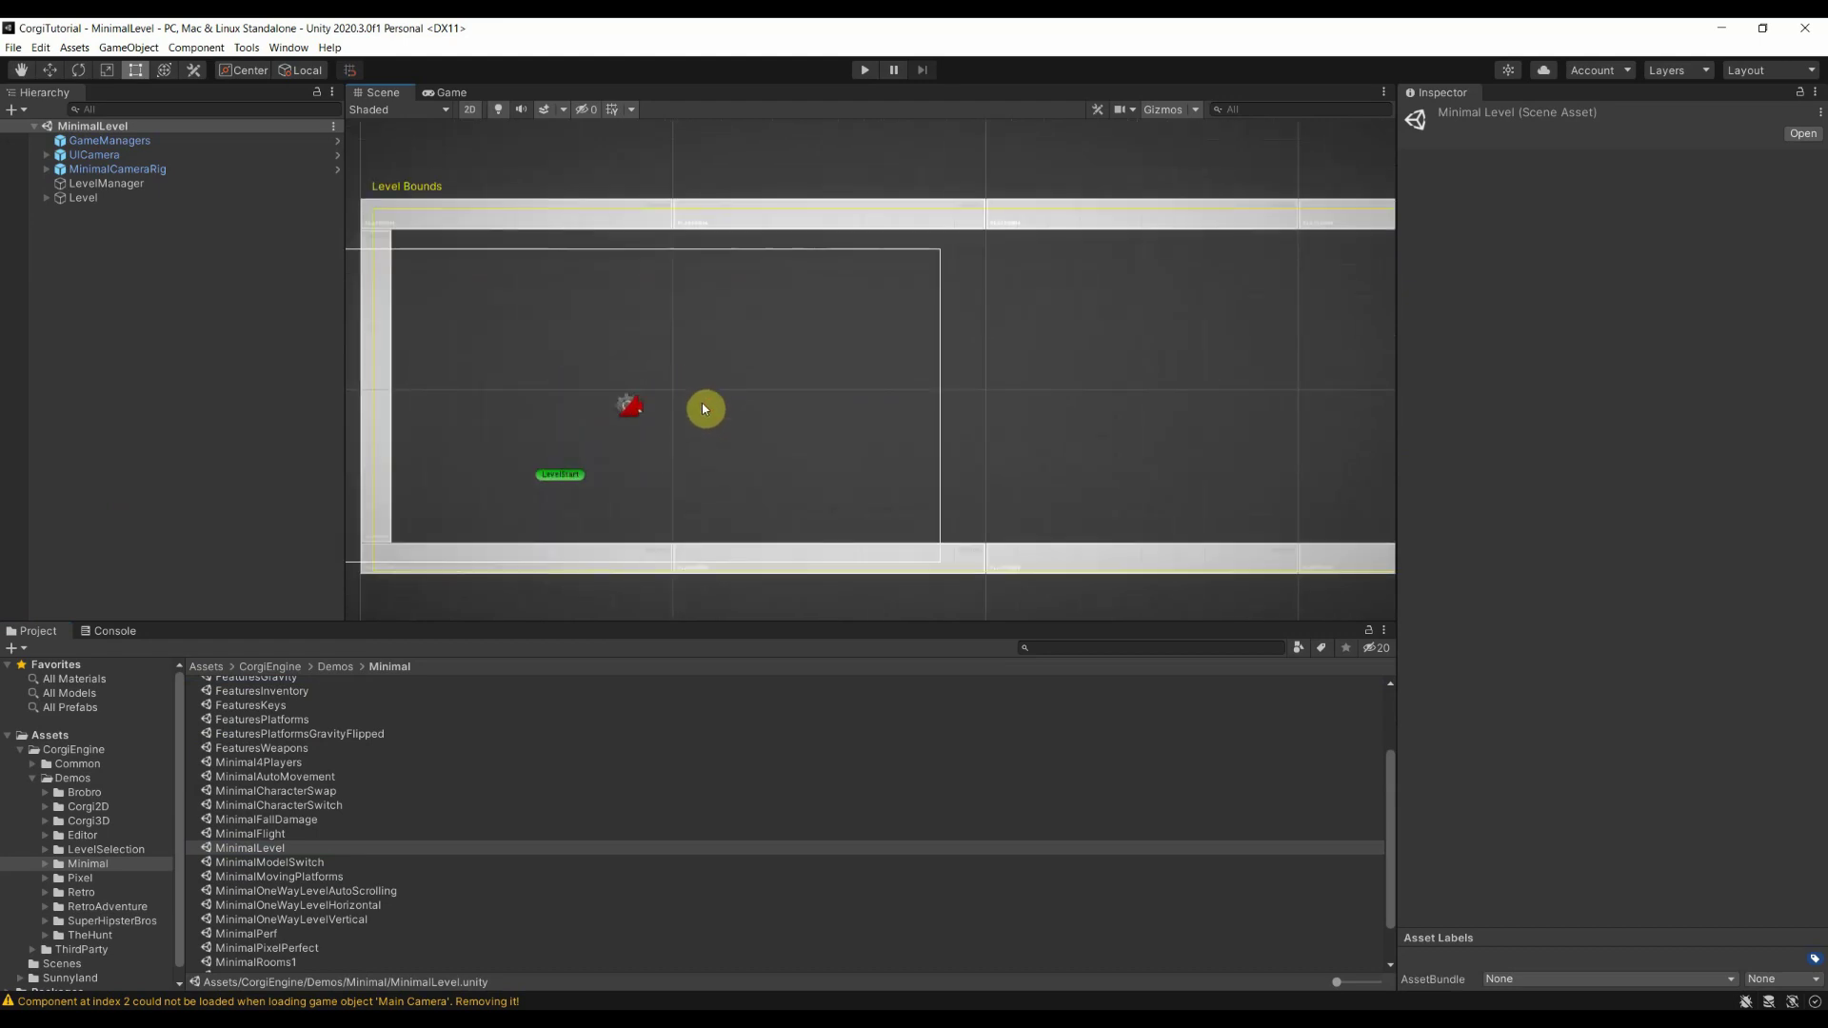
{"action": "scroll", "coordinate": [705, 409], "scroll_direction": "down", "scroll_amount": 1}
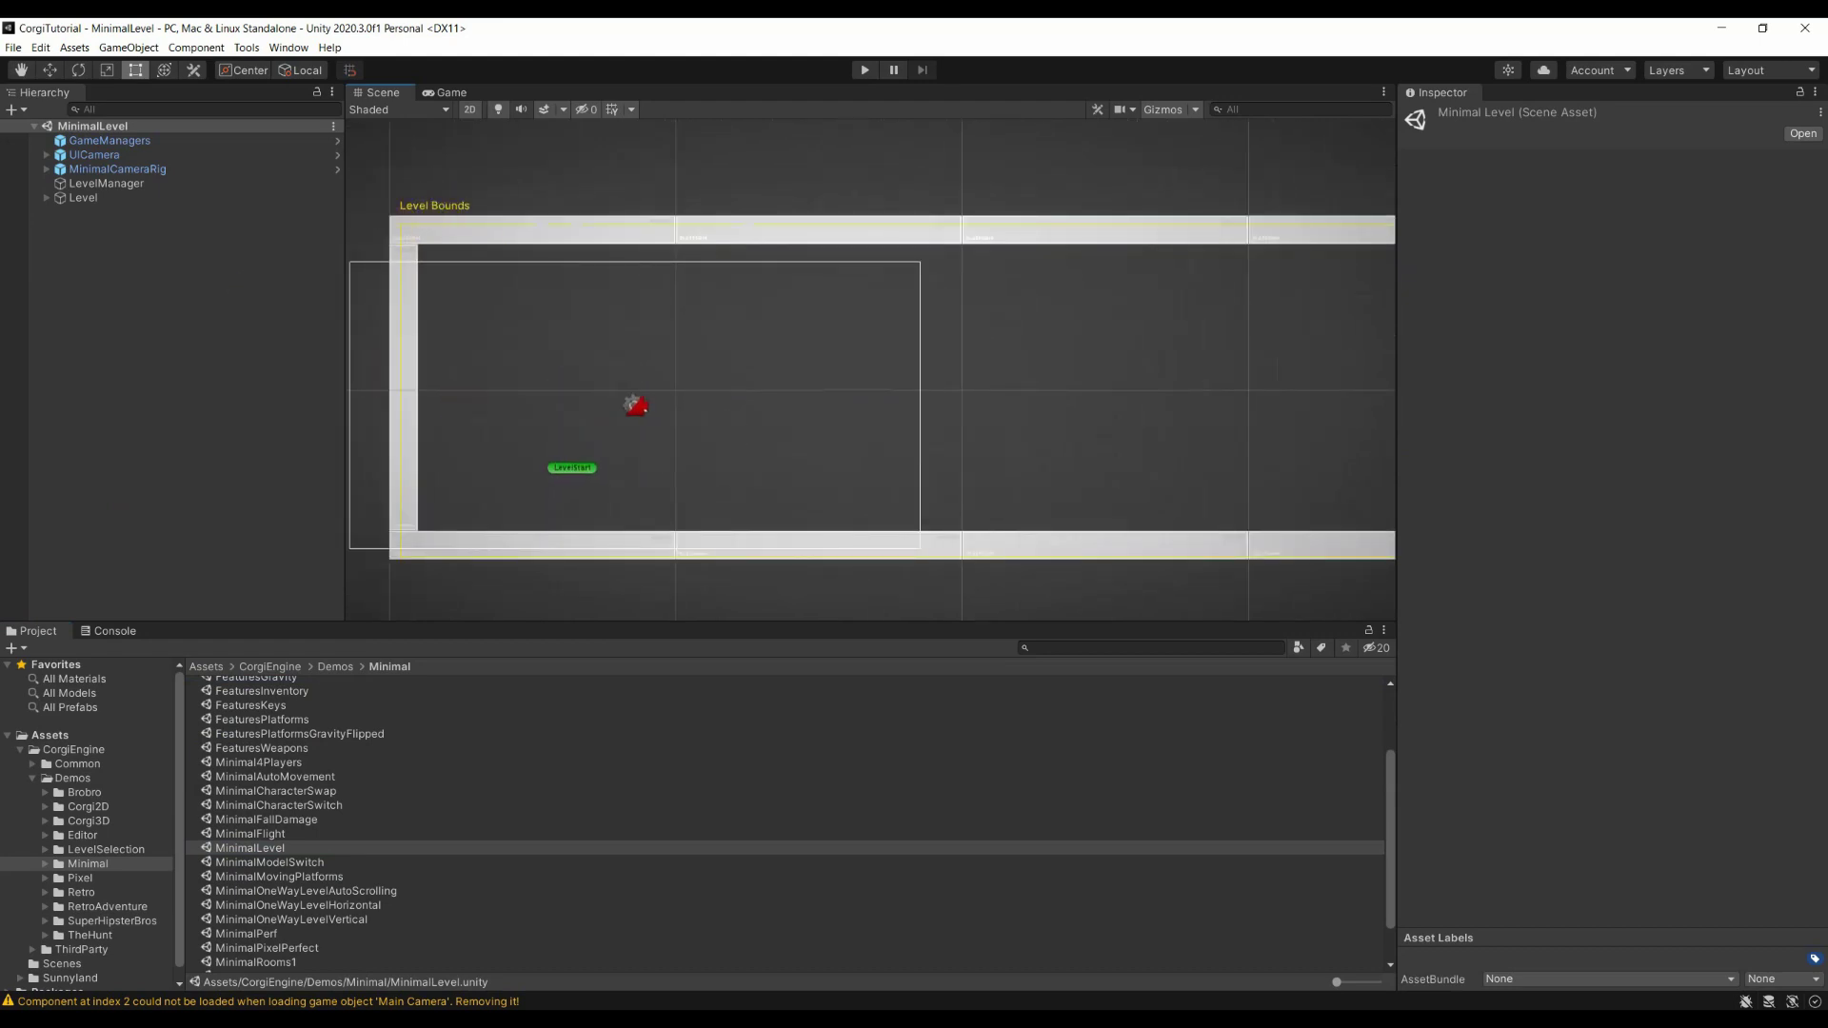
Inspect the Platform1000x100 (10) platform under Level > OptionalPlatforms, then collapse both
{"action": "left_click", "coordinate": [49, 197]}
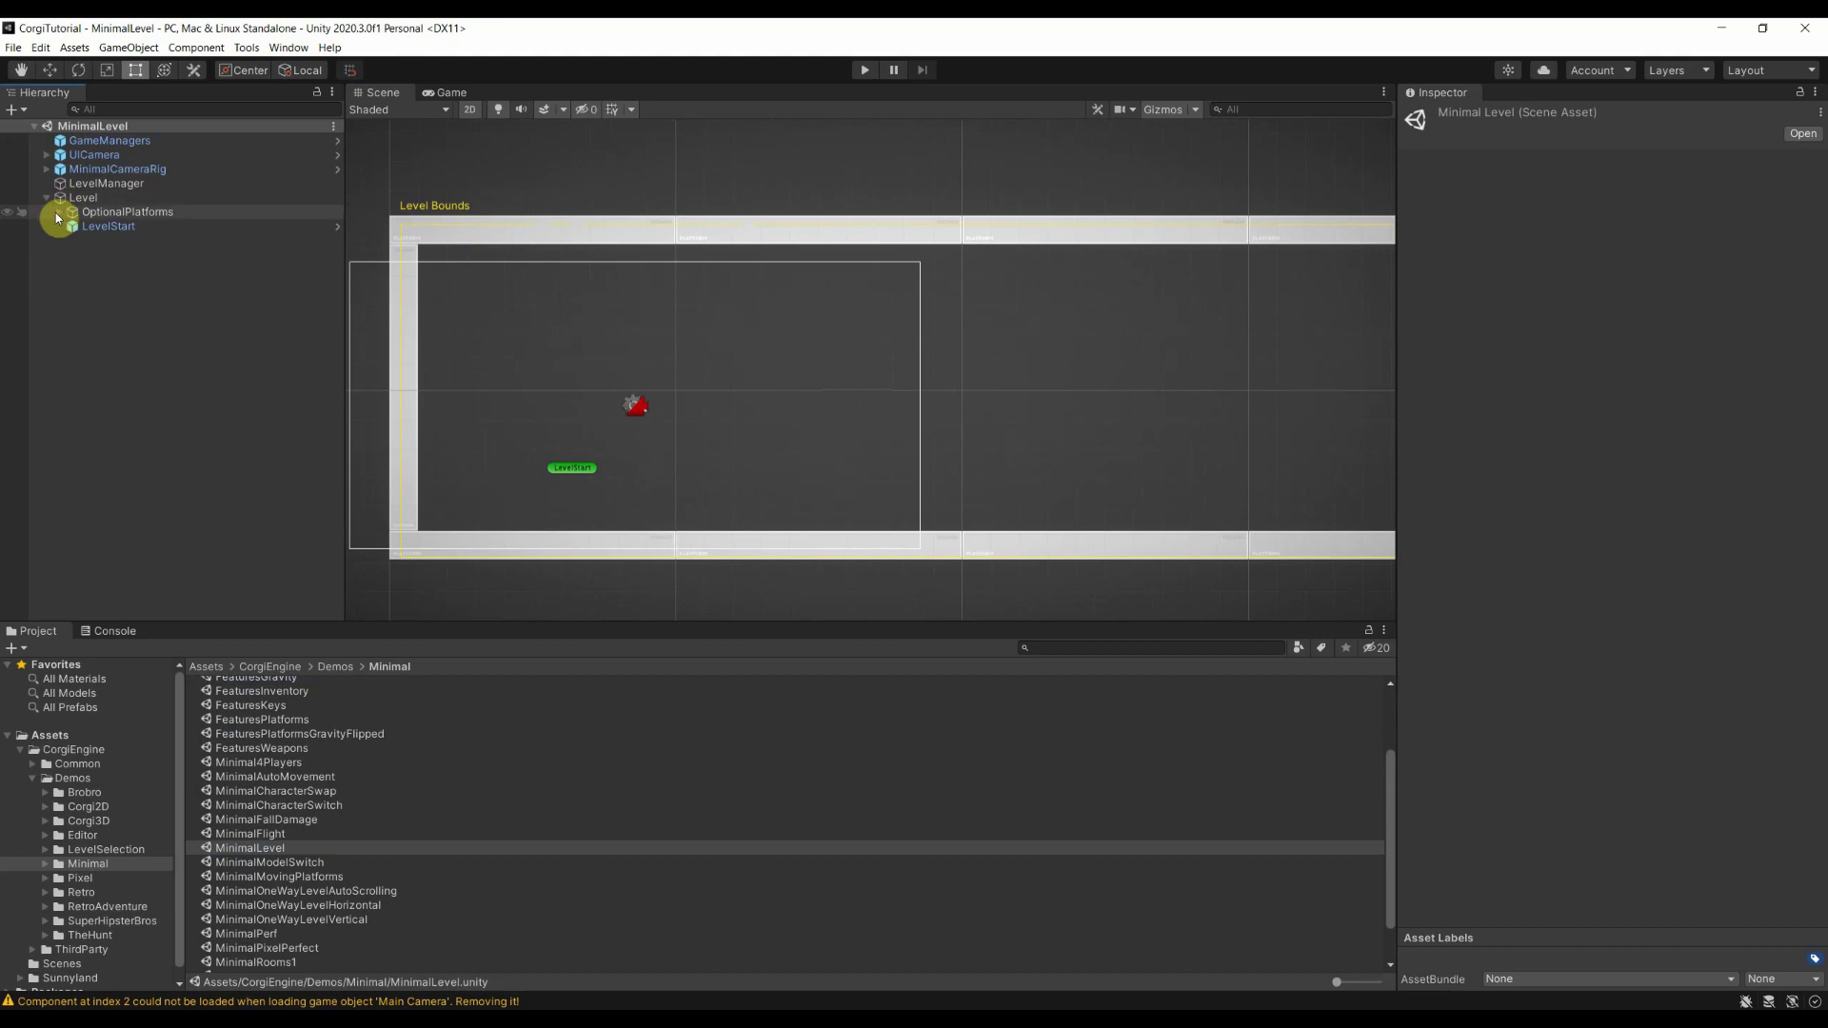
{"action": "left_click", "coordinate": [59, 211]}
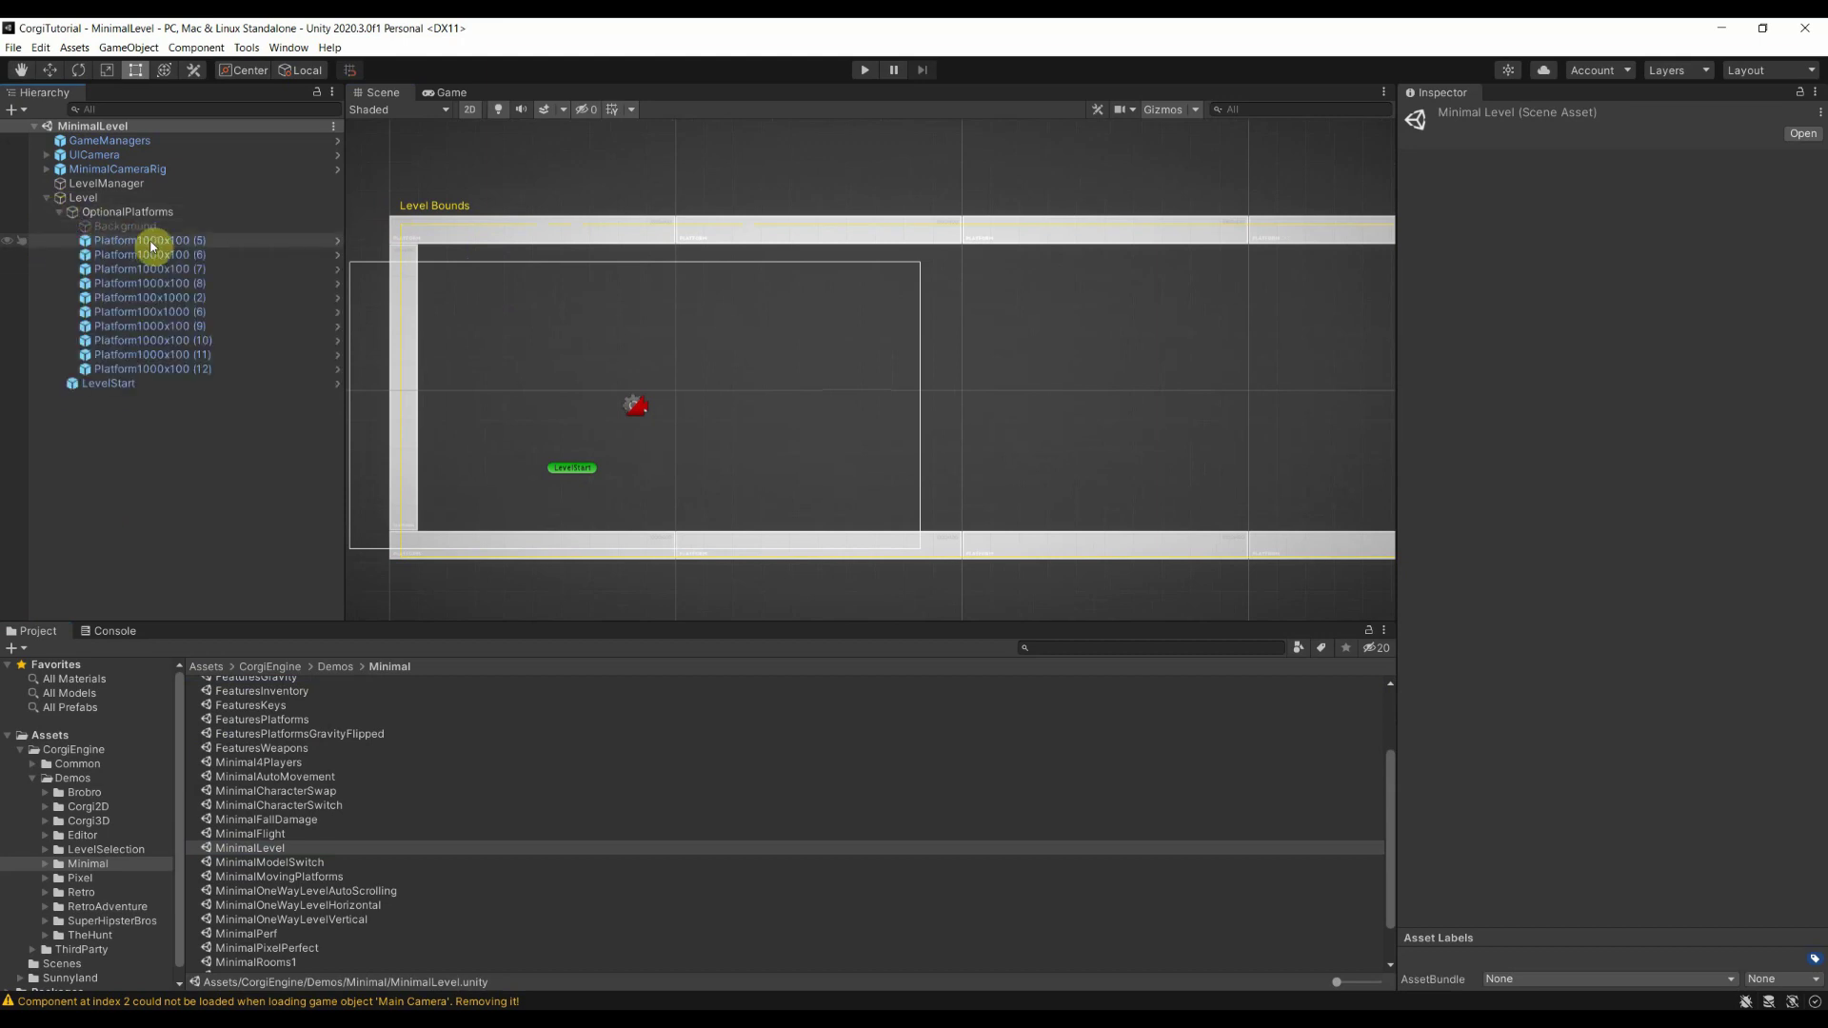
{"action": "left_click", "coordinate": [412, 231]}
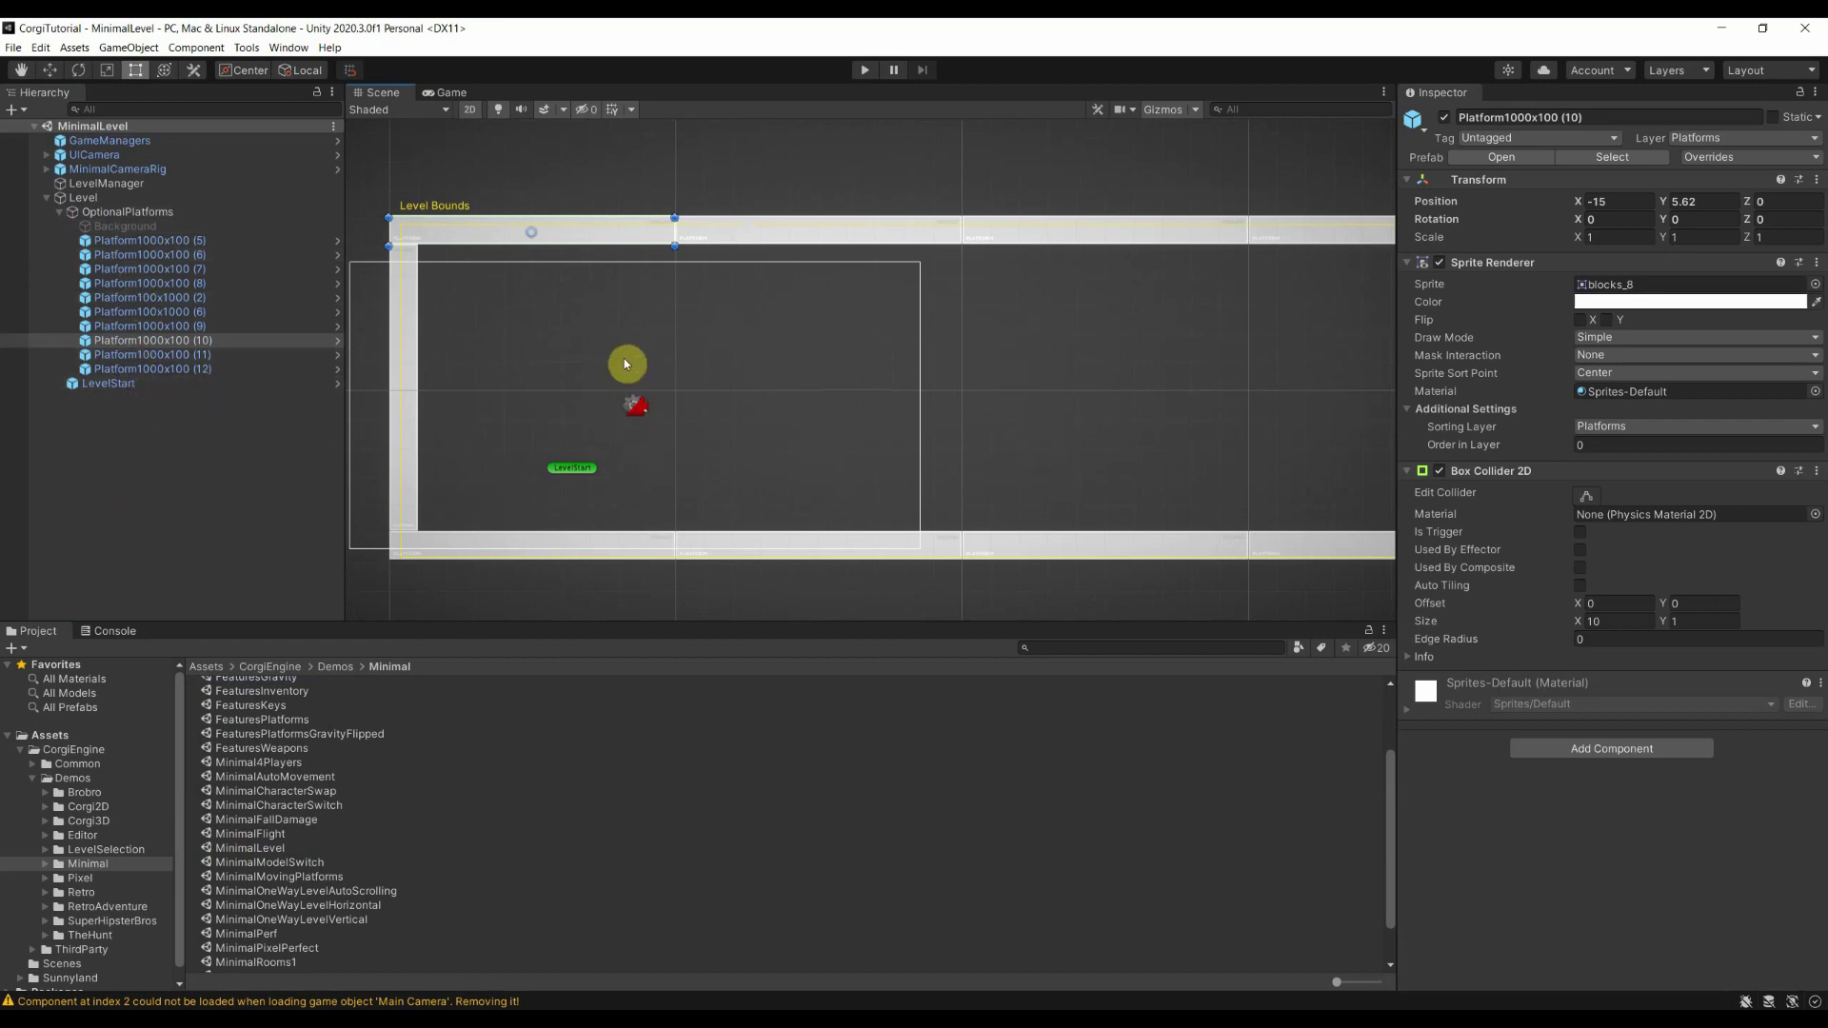
{"action": "left_click", "coordinate": [72, 865]}
{"action": "left_click", "coordinate": [53, 213]}
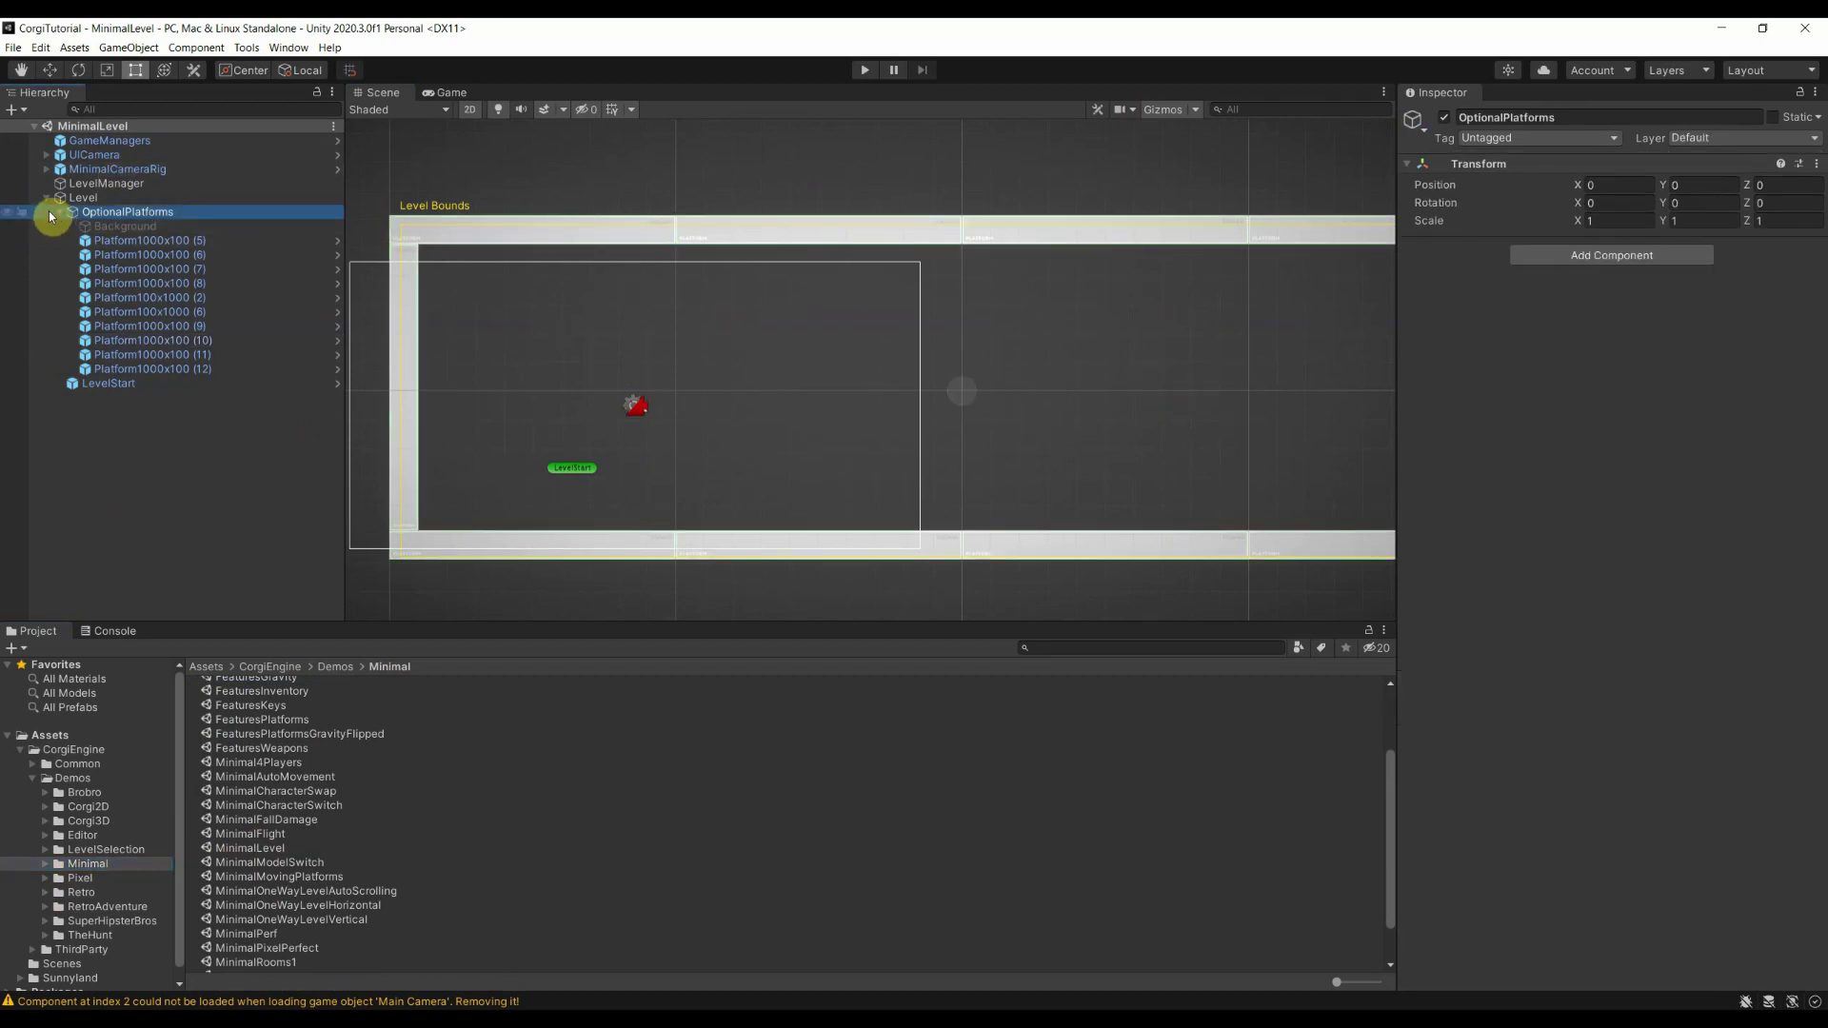
{"action": "left_click", "coordinate": [57, 212]}
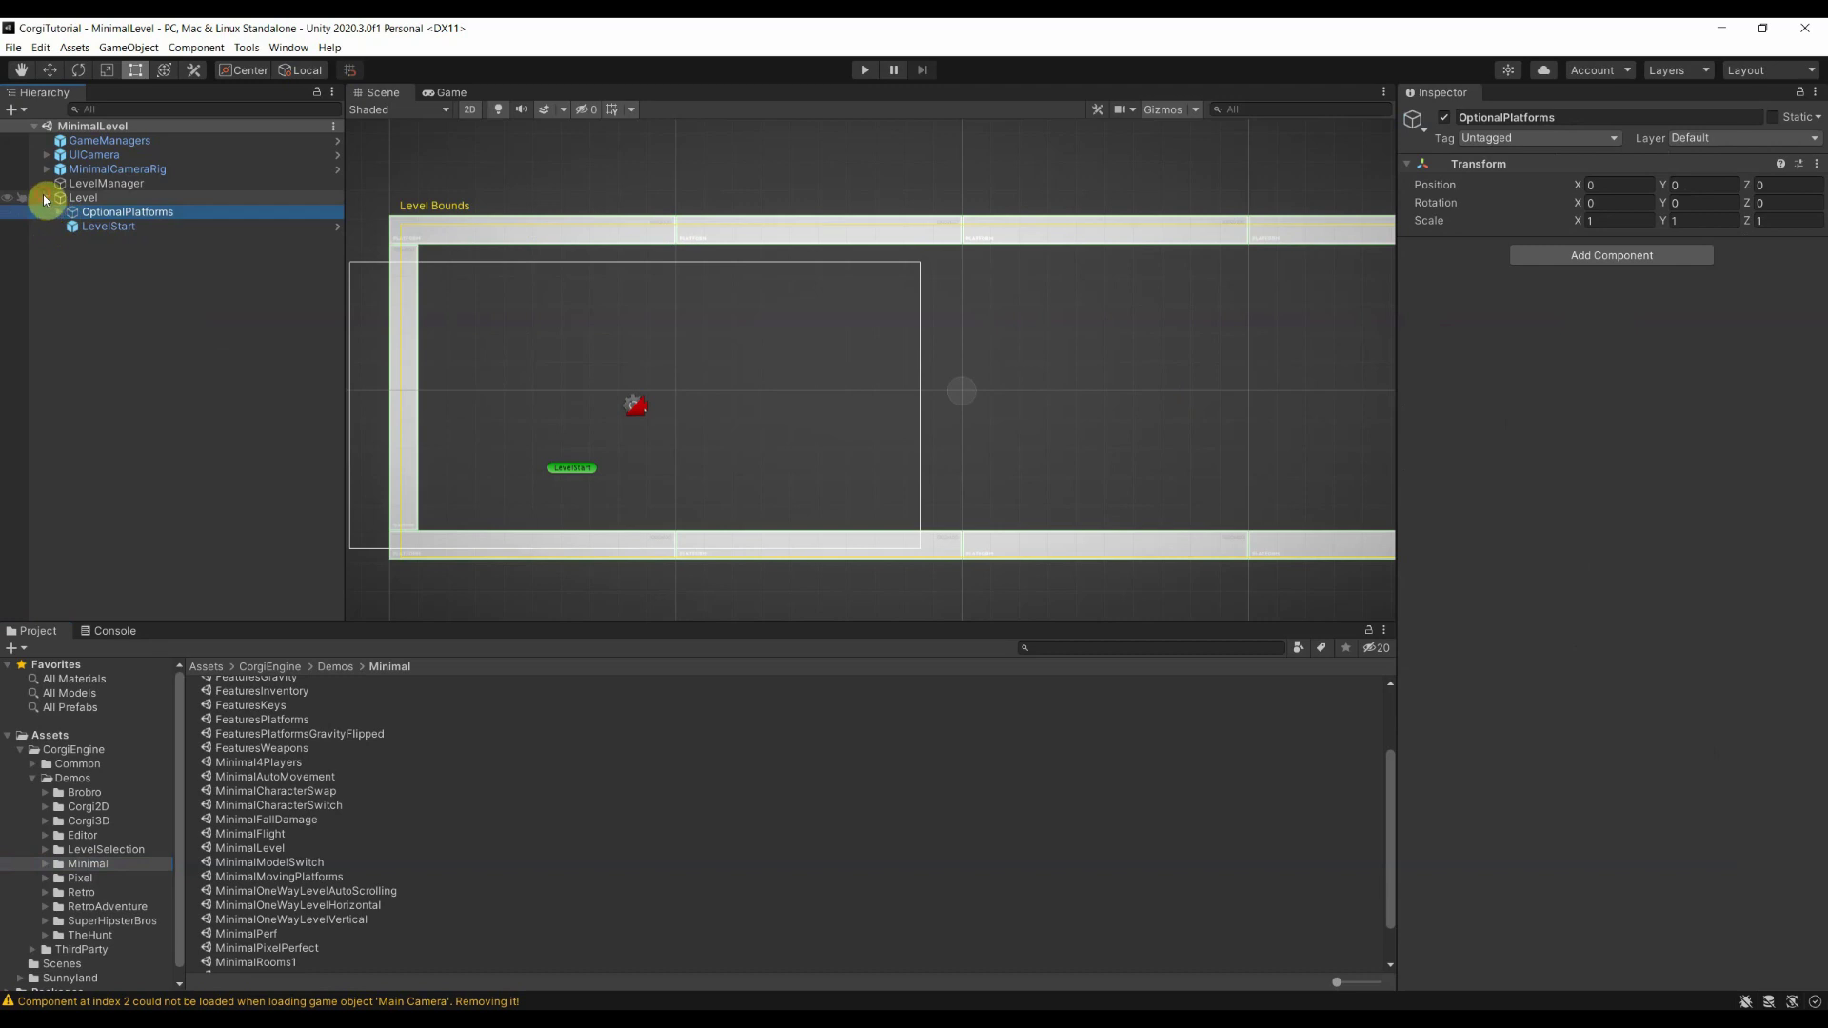
{"action": "left_click", "coordinate": [45, 198]}
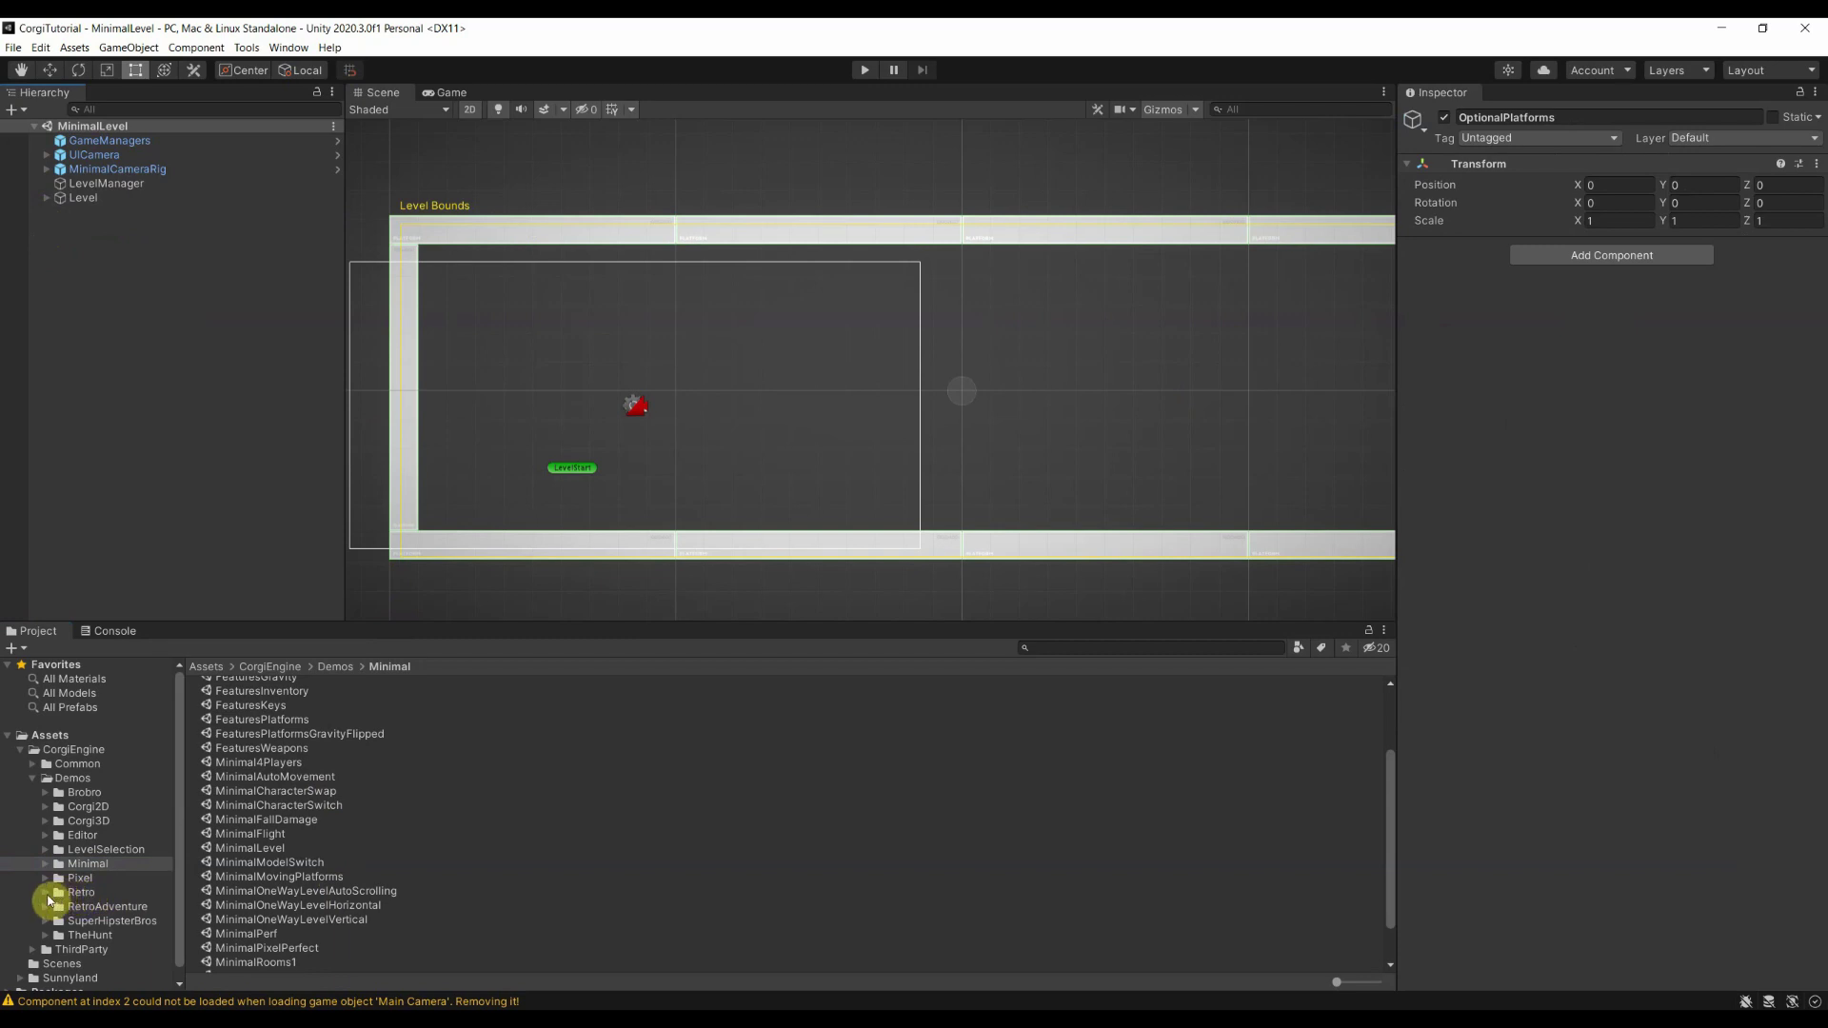
Open the RetroAI scene from the Demos/Retro folder
{"action": "left_click", "coordinate": [45, 892]}
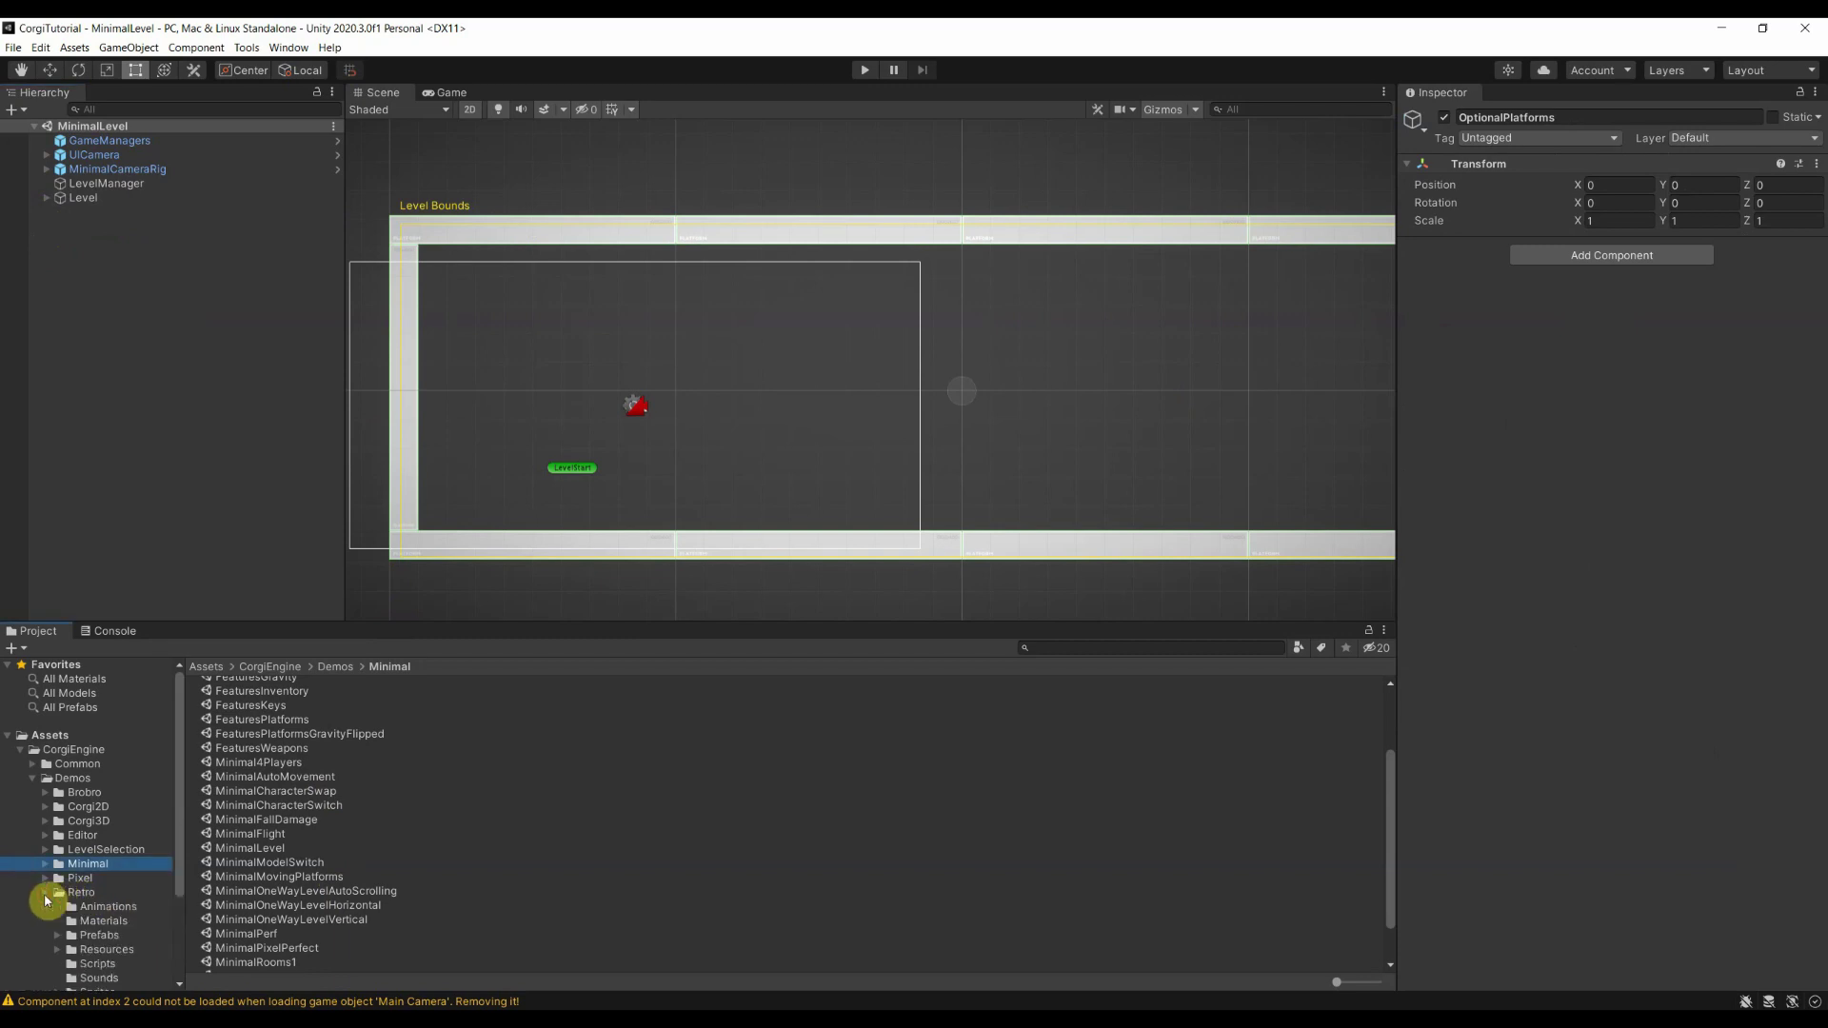
{"action": "left_click", "coordinate": [84, 841]}
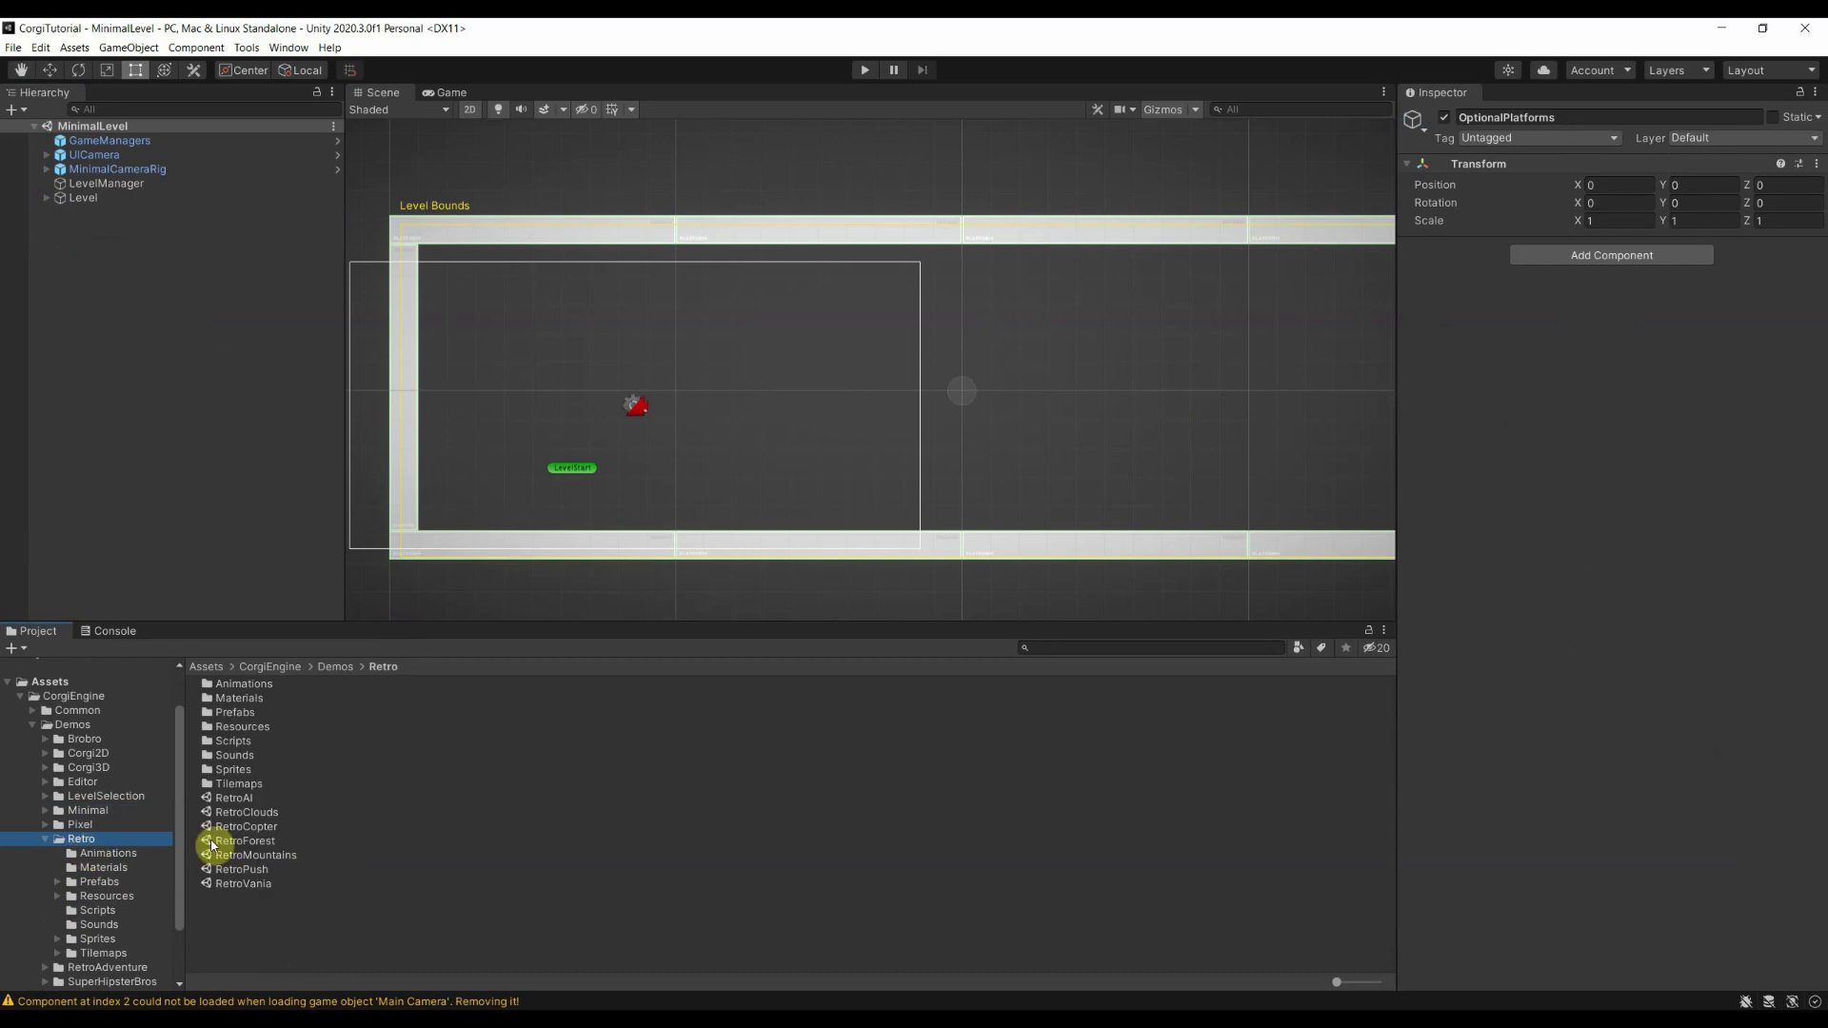
{"action": "left_click", "coordinate": [45, 840]}
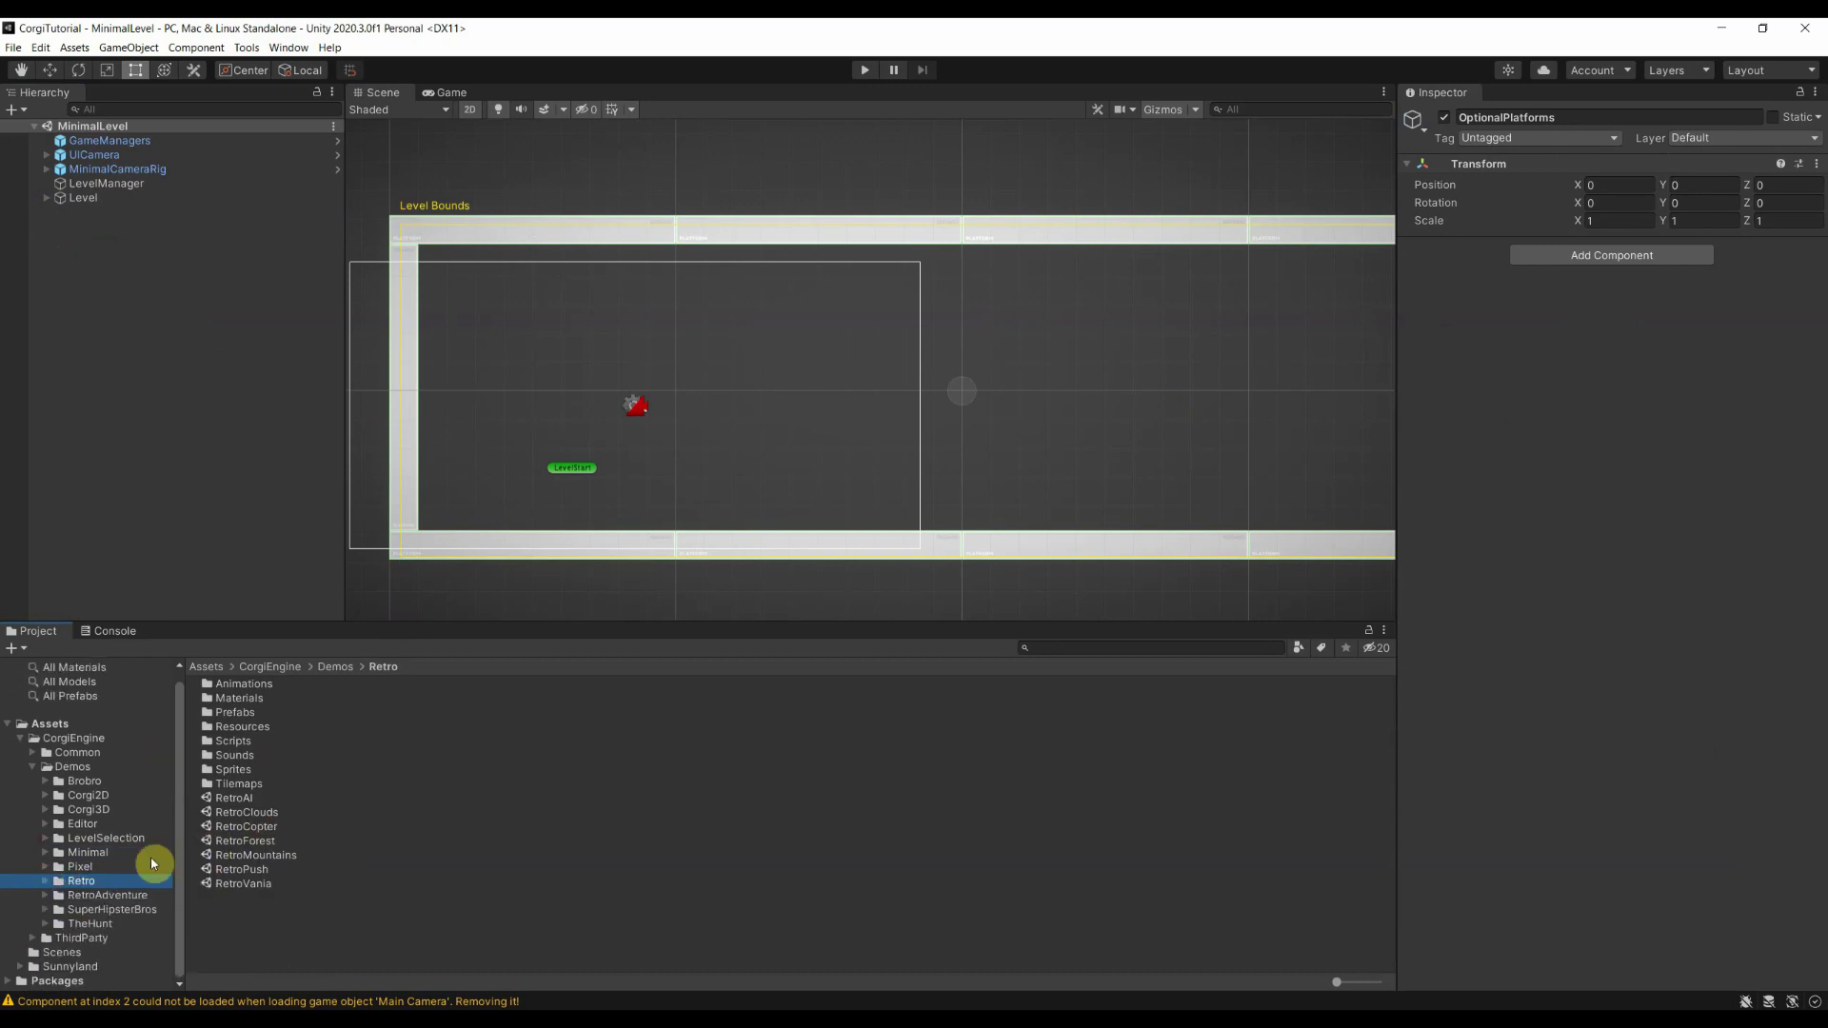
{"action": "left_click", "coordinate": [235, 800]}
{"action": "double_click", "coordinate": [235, 800]}
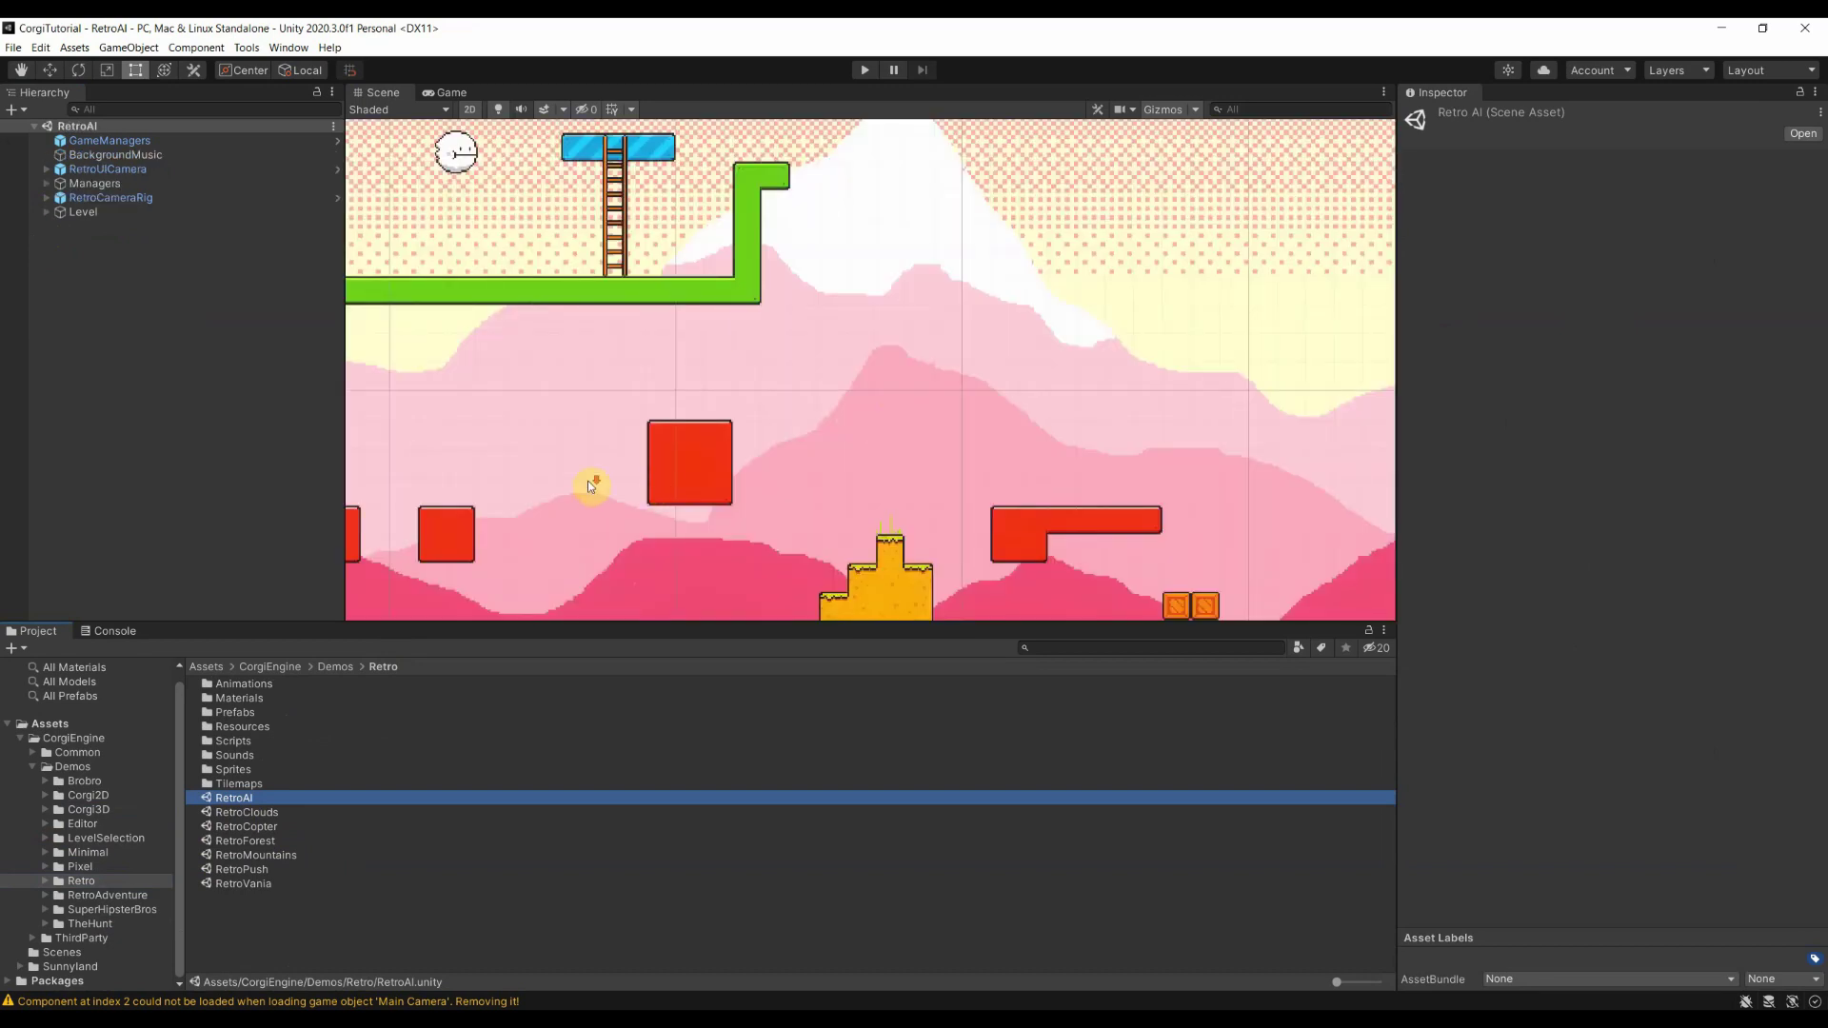
Zoom and pan the Scene view across the pink retro level, toward its right side
{"action": "scroll", "coordinate": [590, 485], "scroll_direction": "down", "scroll_amount": 5}
{"action": "scroll", "coordinate": [523, 408], "scroll_direction": "up", "scroll_amount": 5}
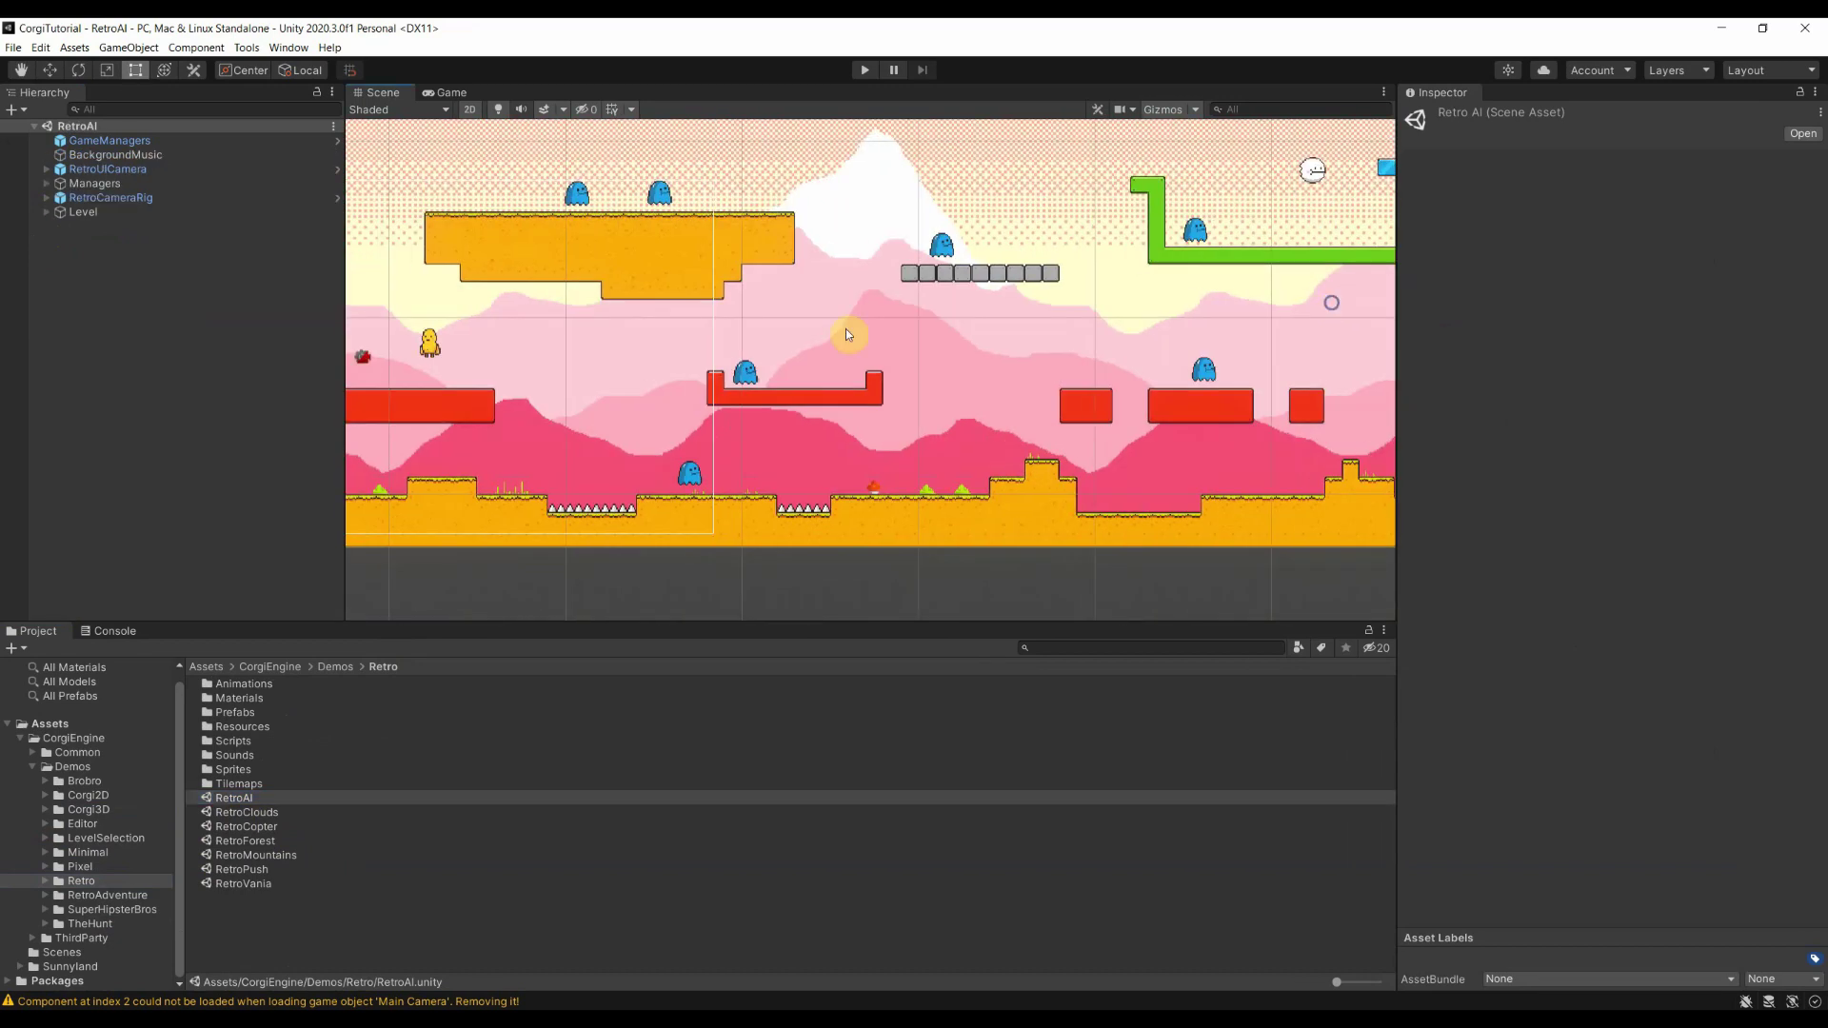
{"action": "scroll", "coordinate": [845, 328], "scroll_direction": "down", "scroll_amount": 3}
{"action": "scroll", "coordinate": [552, 334], "scroll_direction": "up", "scroll_amount": 3}
{"action": "scroll", "coordinate": [419, 542], "scroll_direction": "down", "scroll_amount": 2}
{"action": "scroll", "coordinate": [497, 503], "scroll_direction": "up", "scroll_amount": 2}
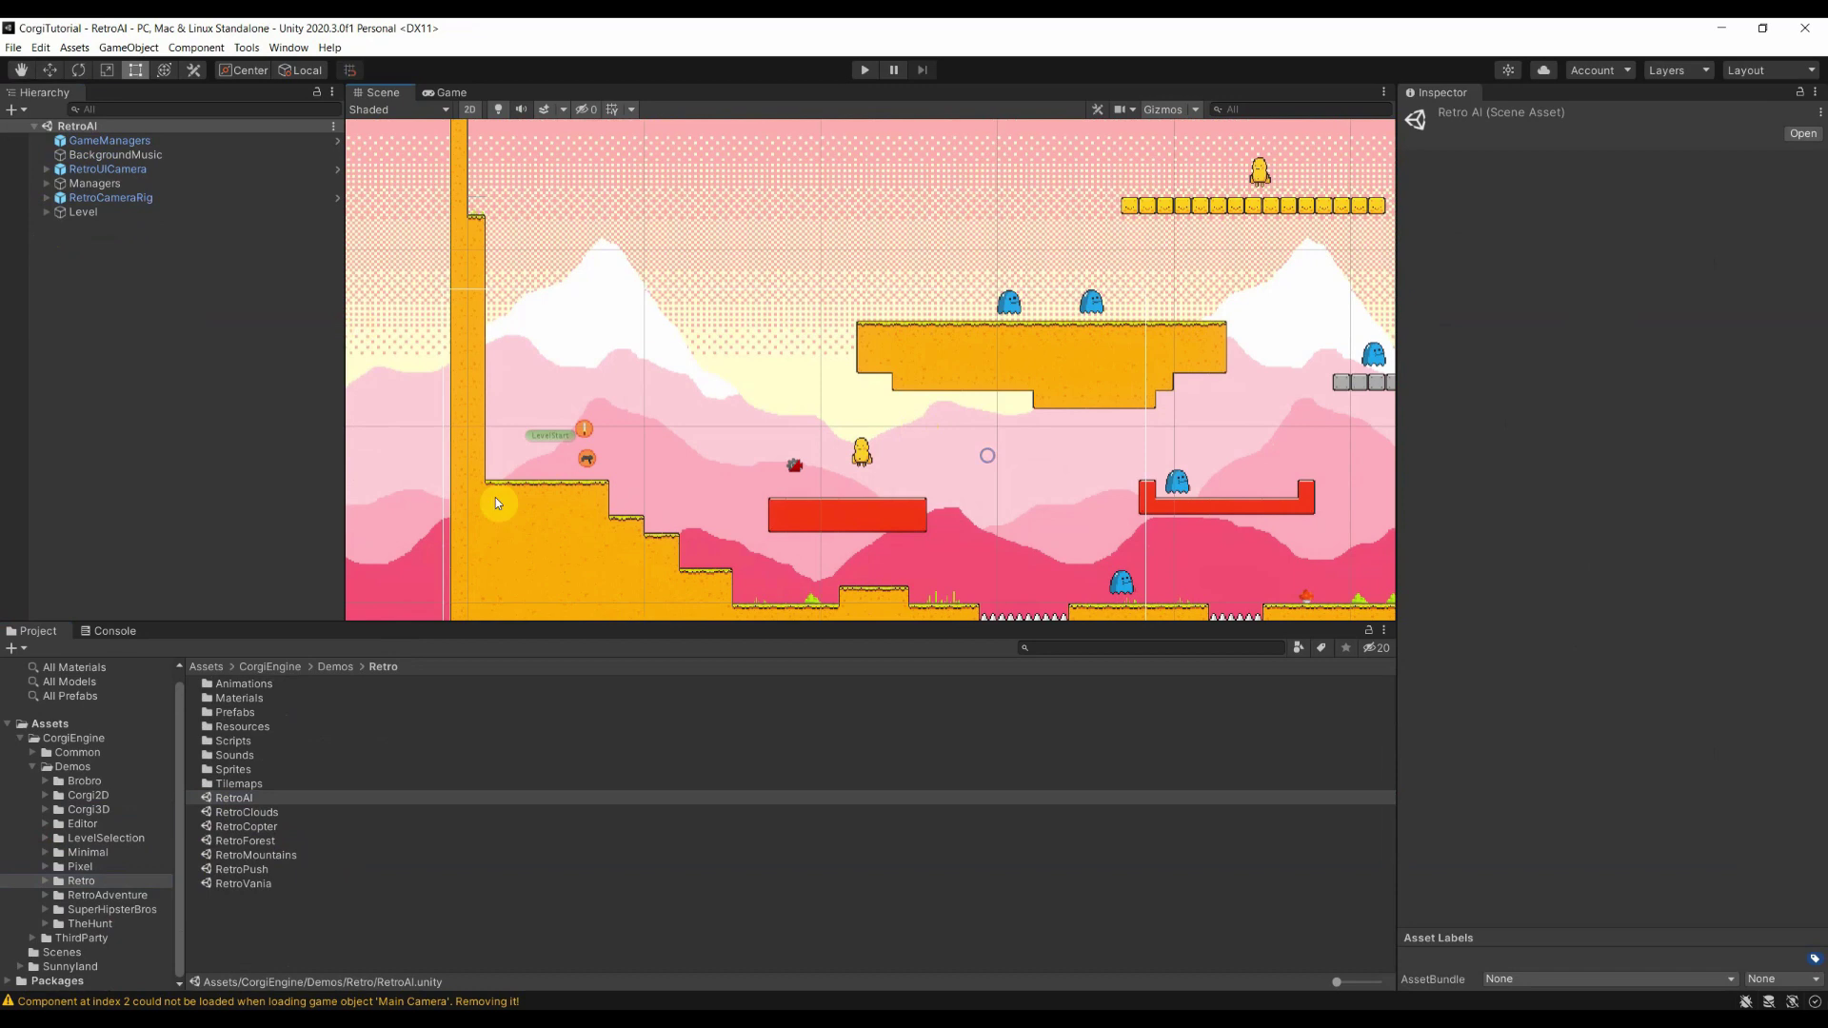
{"action": "middle_click_drag", "start_coordinate": [601, 295], "coordinate": [665, 262]}
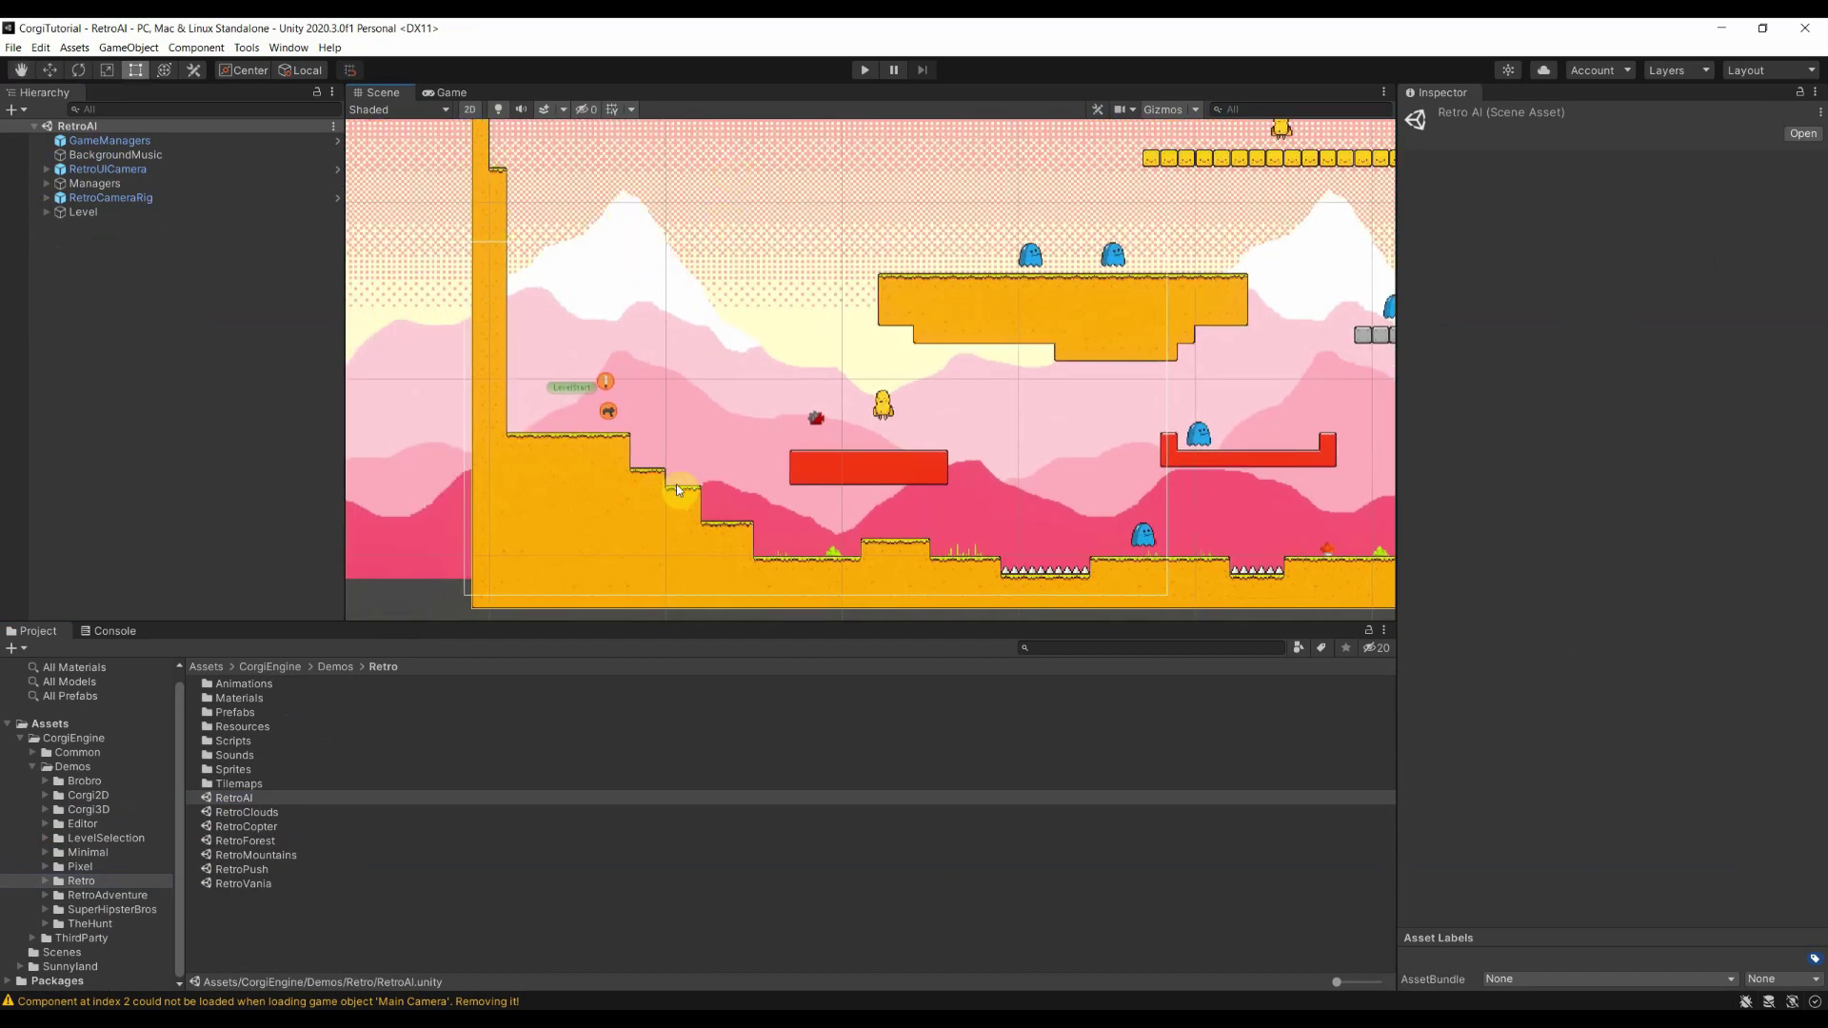
{"action": "middle_click_drag", "start_coordinate": [676, 484], "coordinate": [598, 500]}
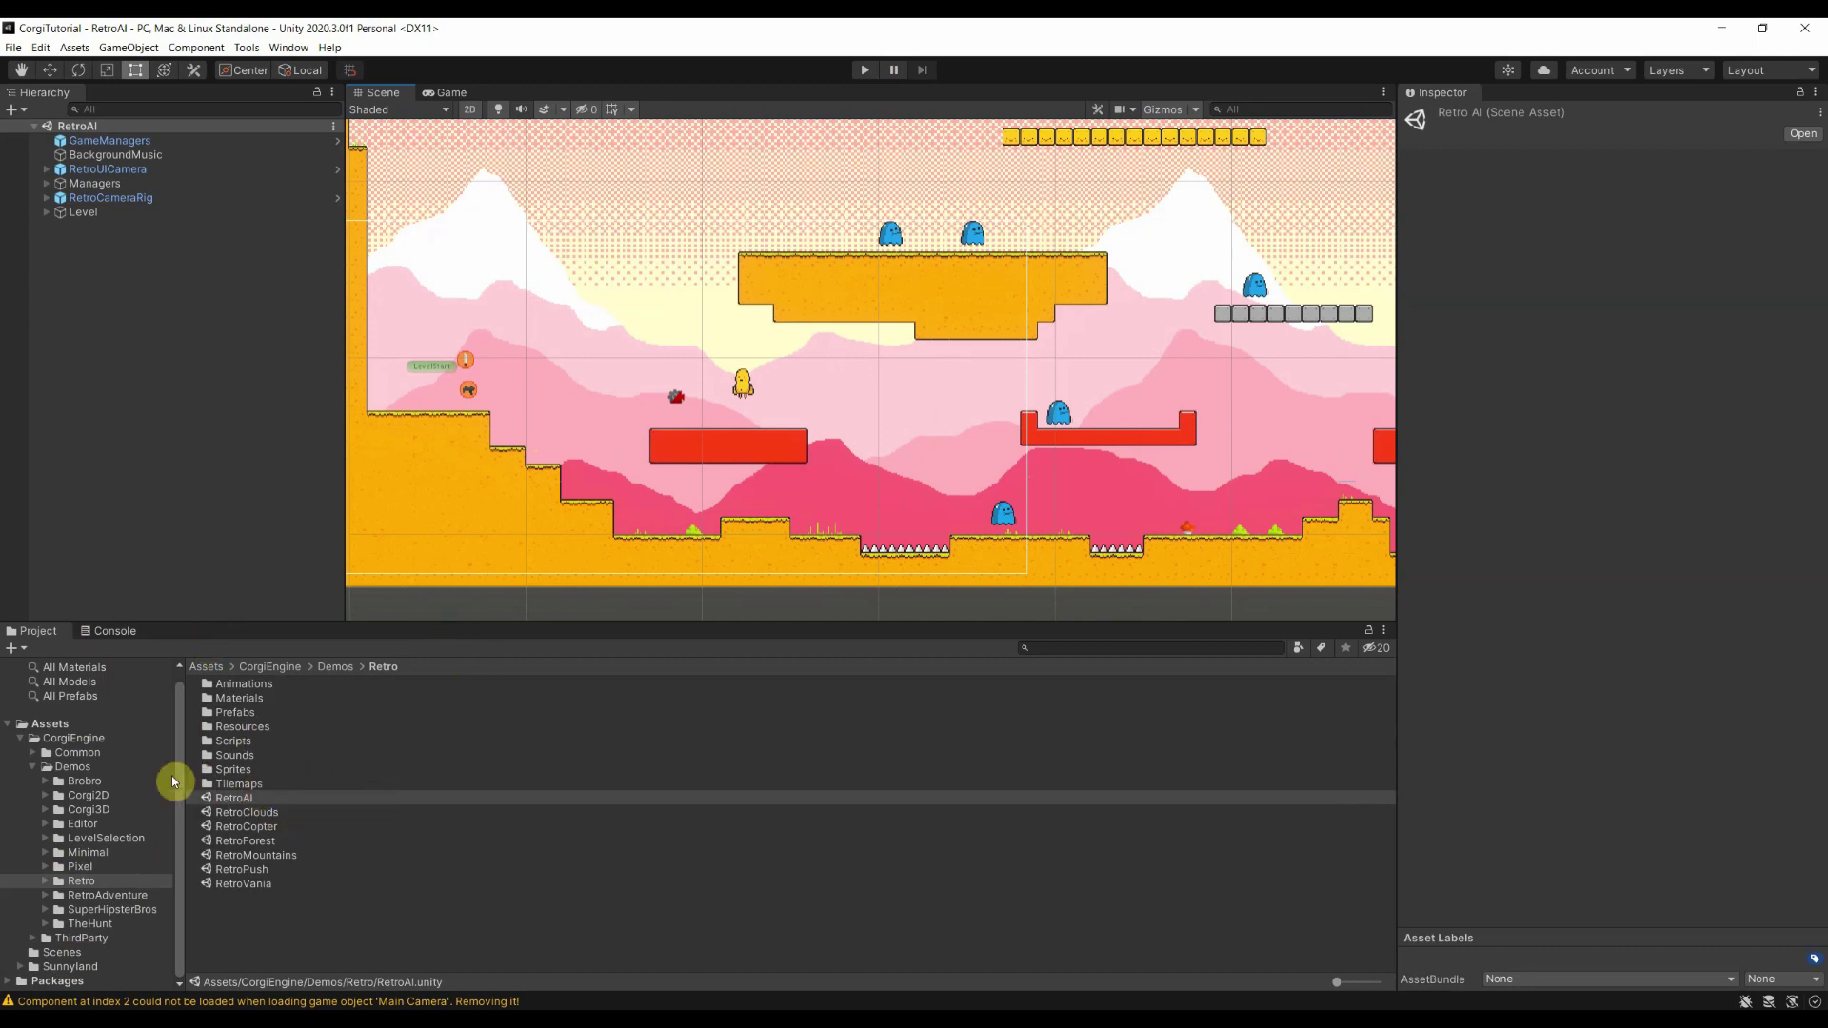
Collapse Demos, view the CorgiEngine and ThirdParty folder contents, then list the Demos subfolders
{"action": "left_click", "coordinate": [32, 774]}
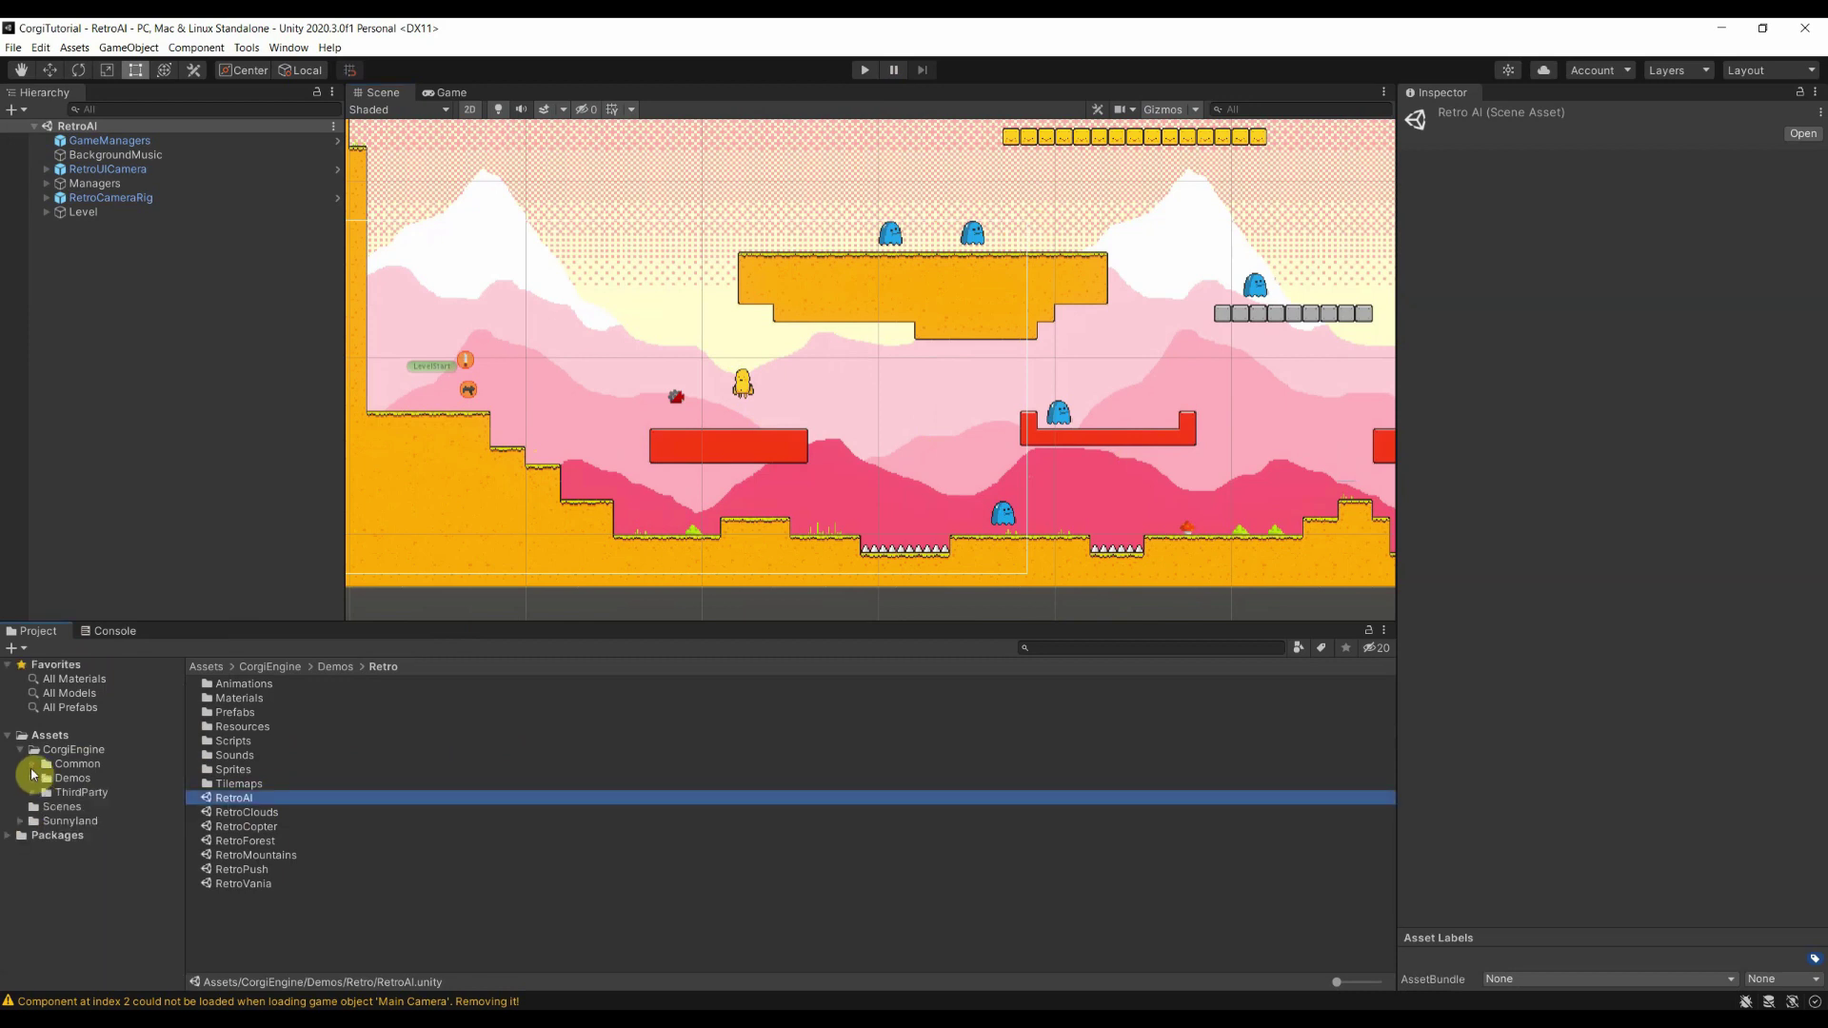
{"action": "left_click", "coordinate": [72, 780]}
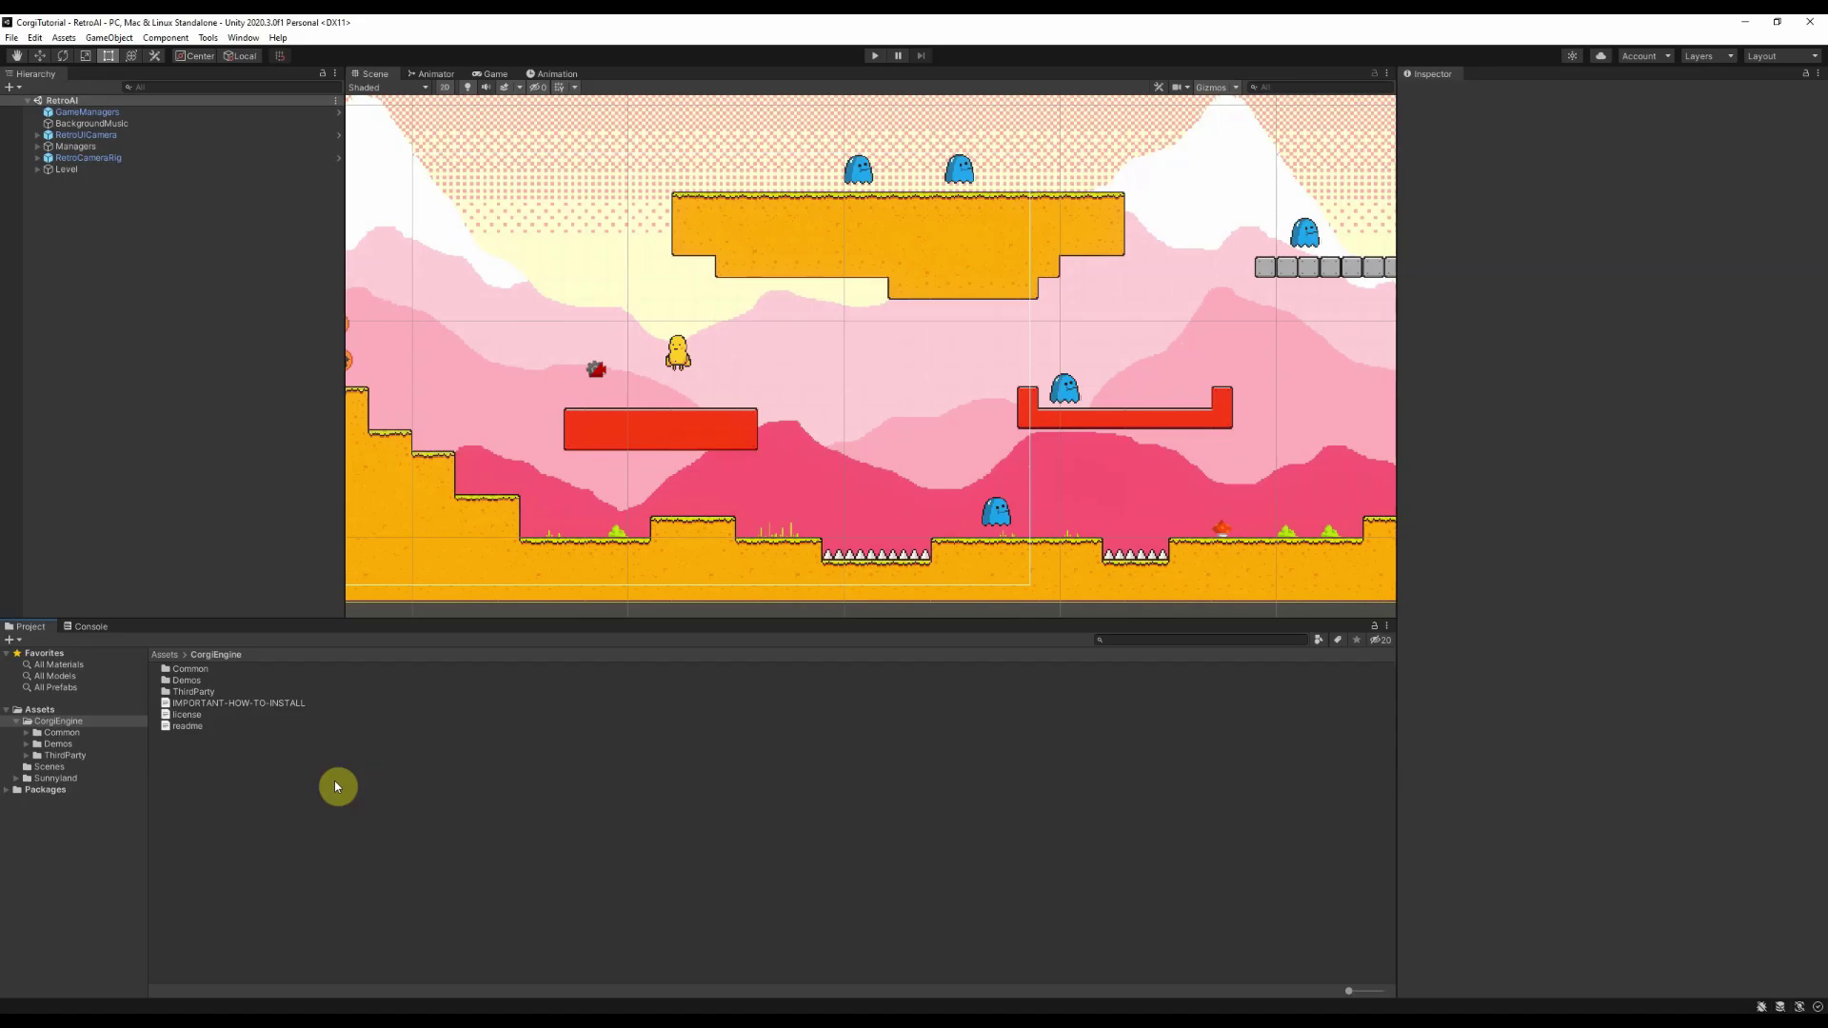
{"action": "left_click", "coordinate": [57, 752]}
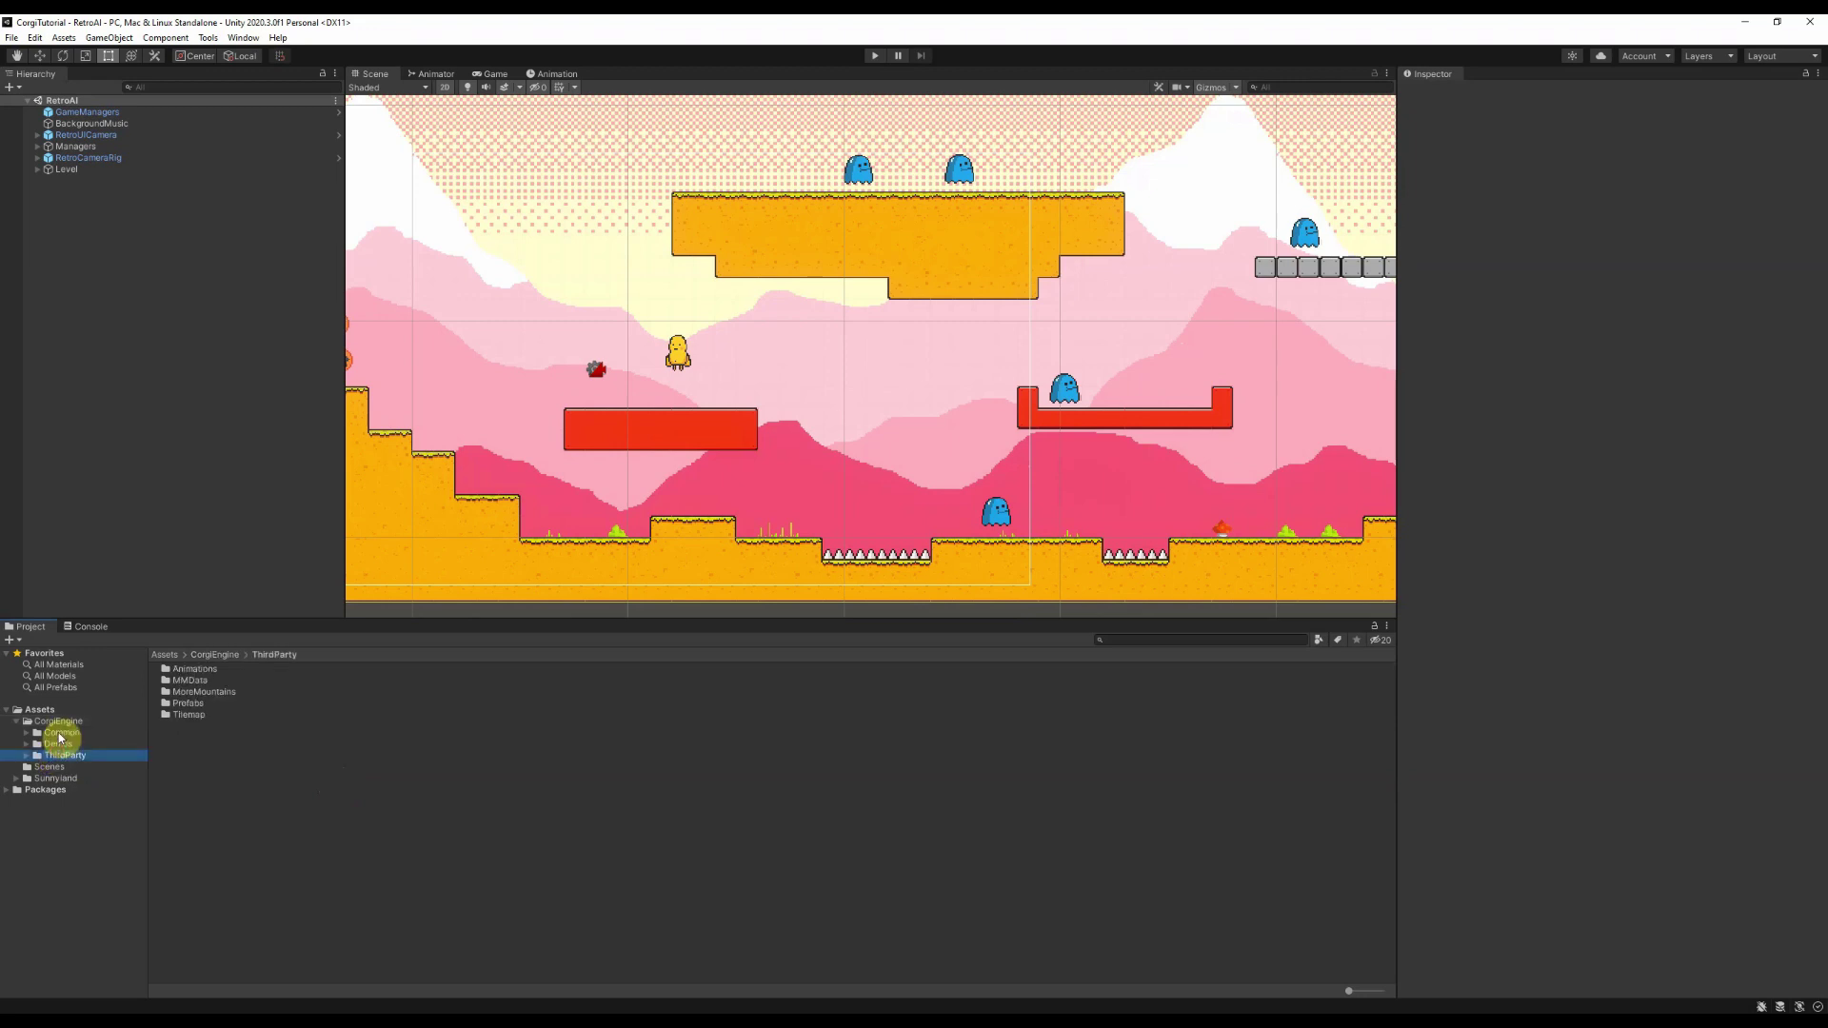
{"action": "left_click", "coordinate": [55, 744]}
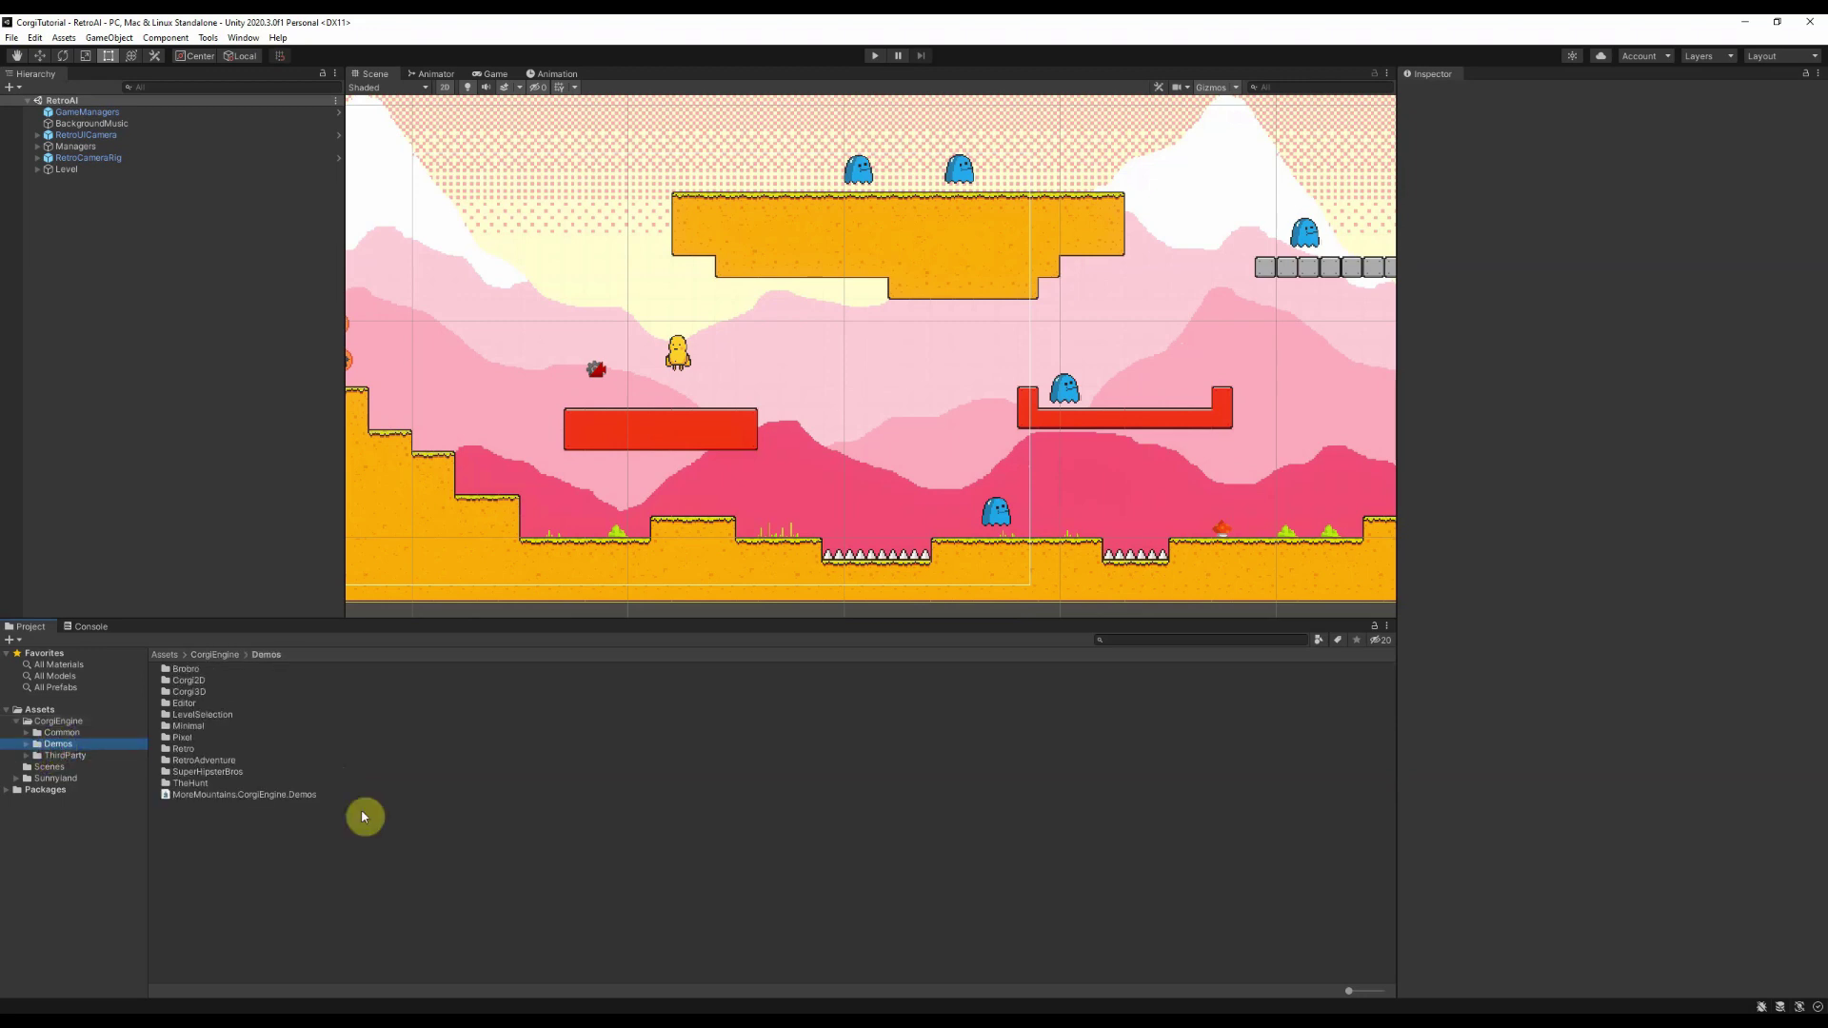